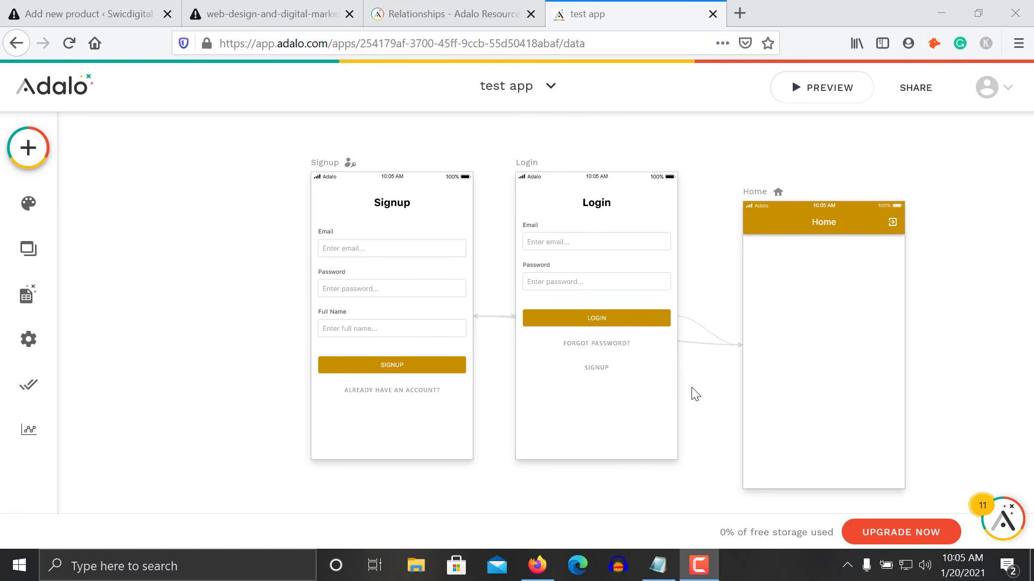
- Close the Adalo Resources page and look at the database collections of the test app
click(531, 14)
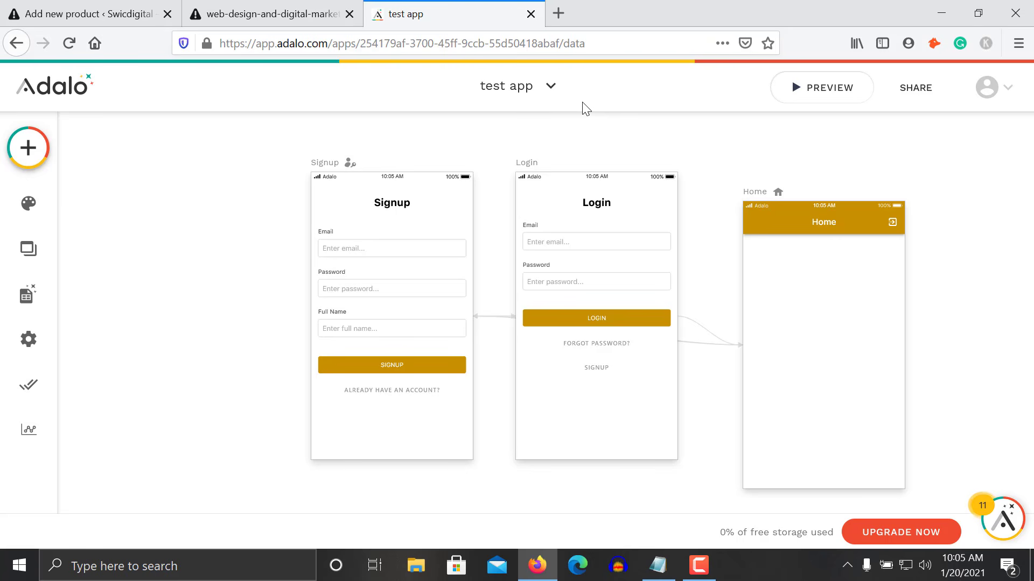
click(22, 155)
click(21, 157)
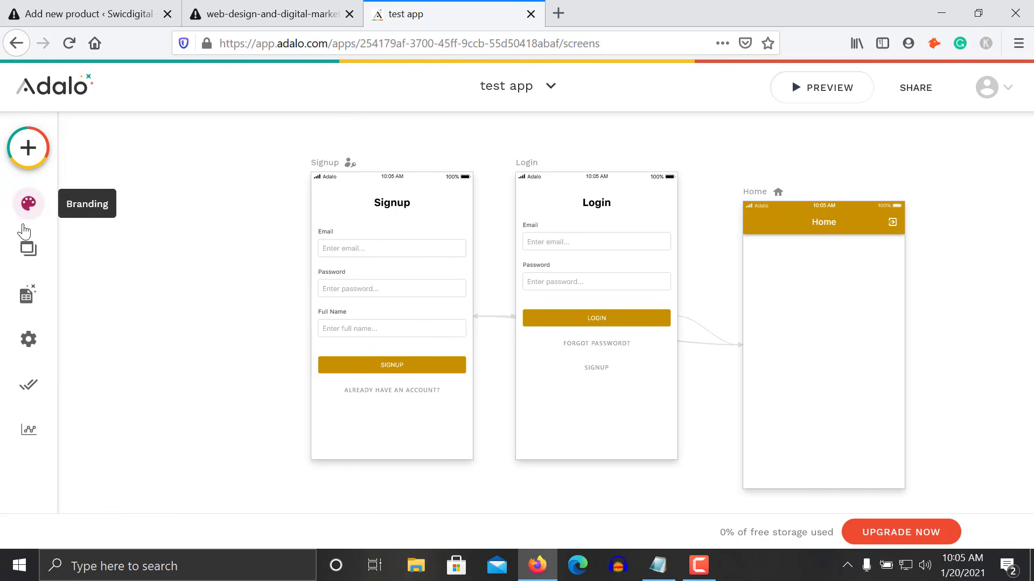
click(32, 303)
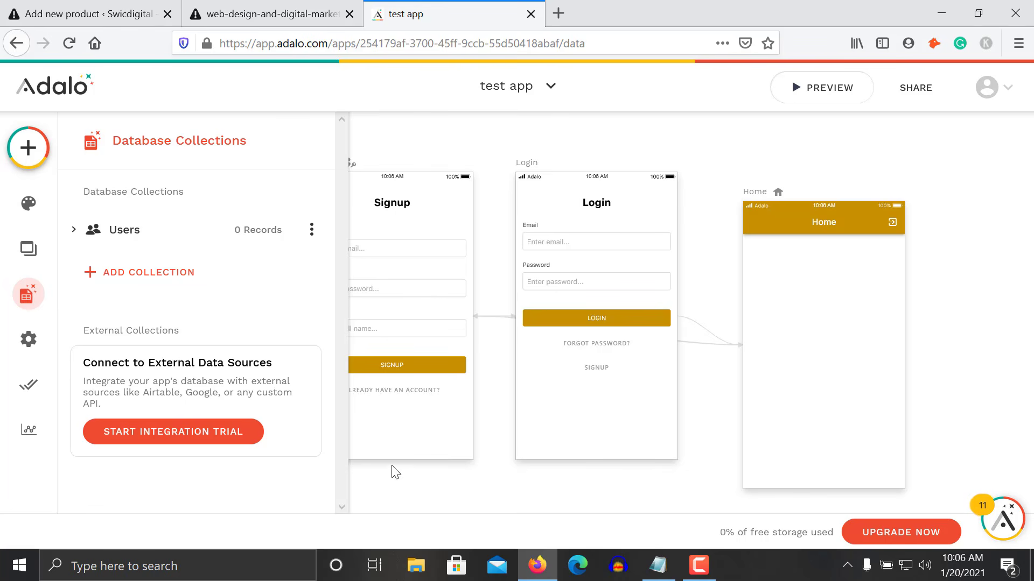
click(705, 465)
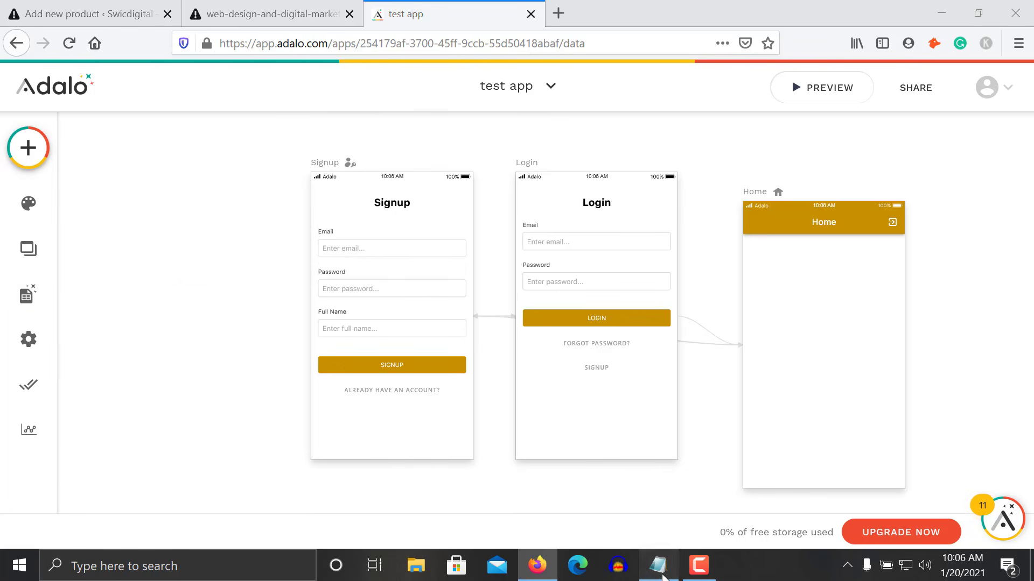
- Switch to Notepad and review the Instrument Category, Instrument, country and Manufacturer tables of the instrument store's database model
click(659, 575)
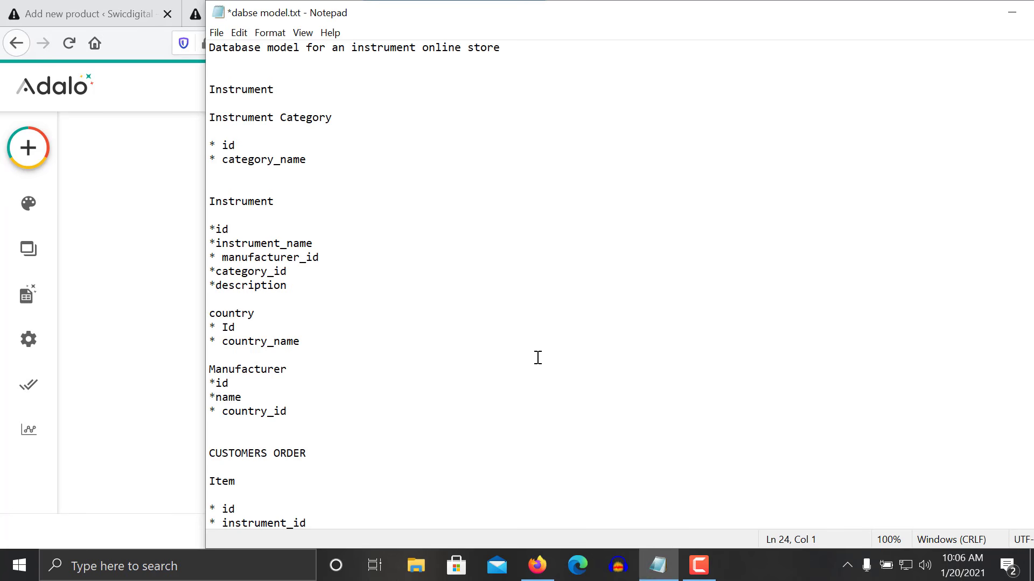
drag(210, 89, 355, 105)
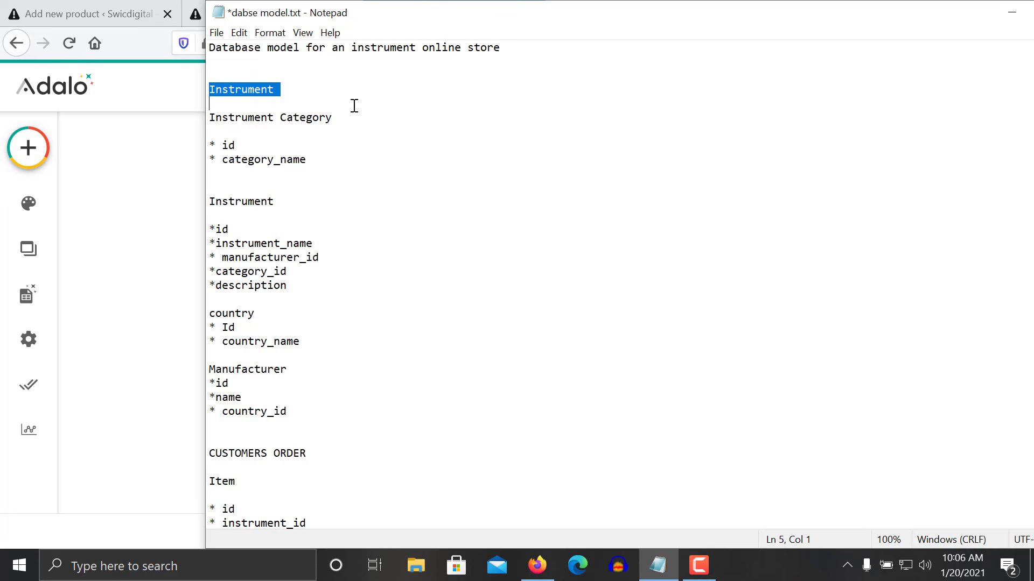
drag(316, 157, 167, 95)
click(350, 169)
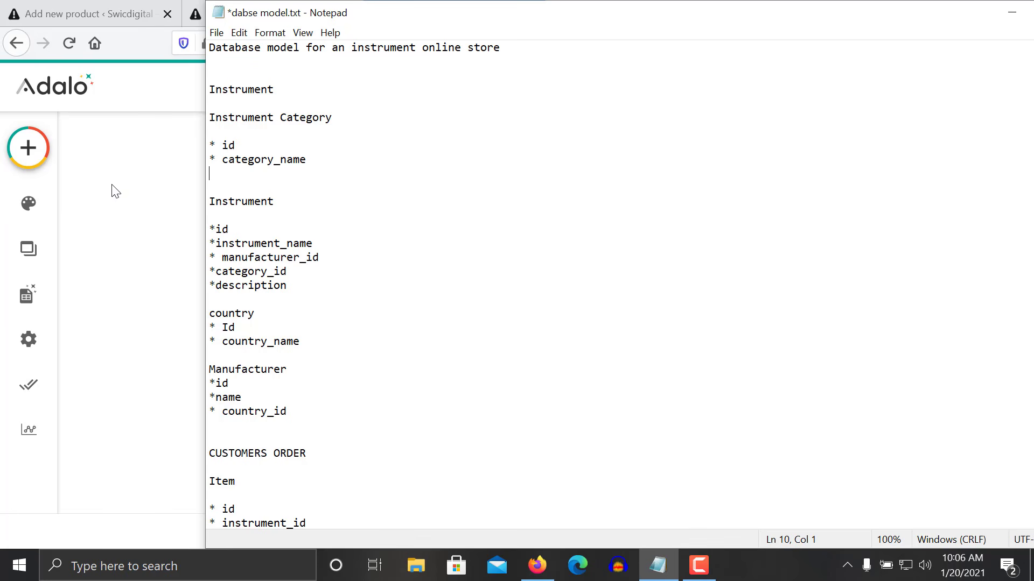
drag(301, 342, 210, 314)
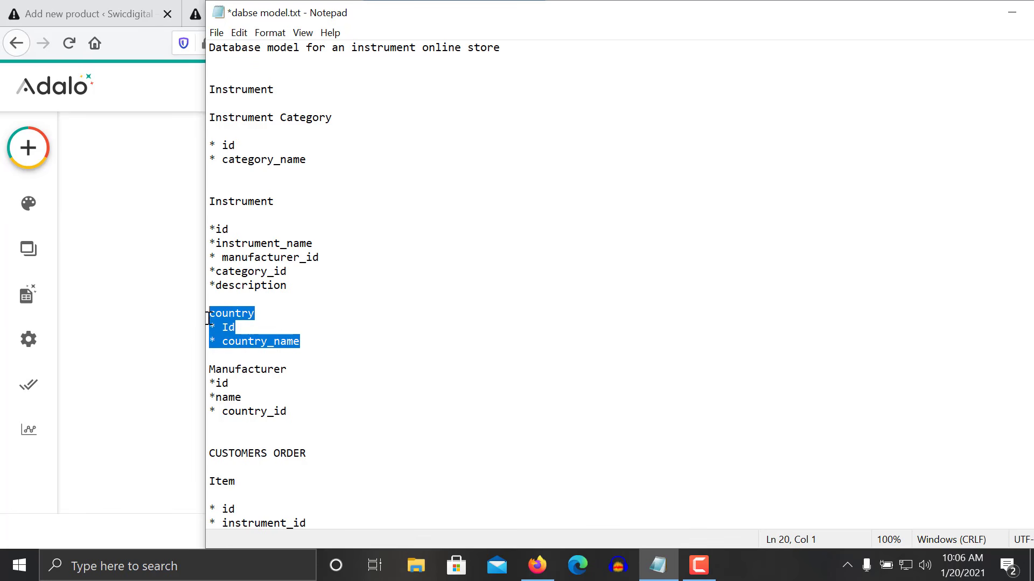
click(284, 317)
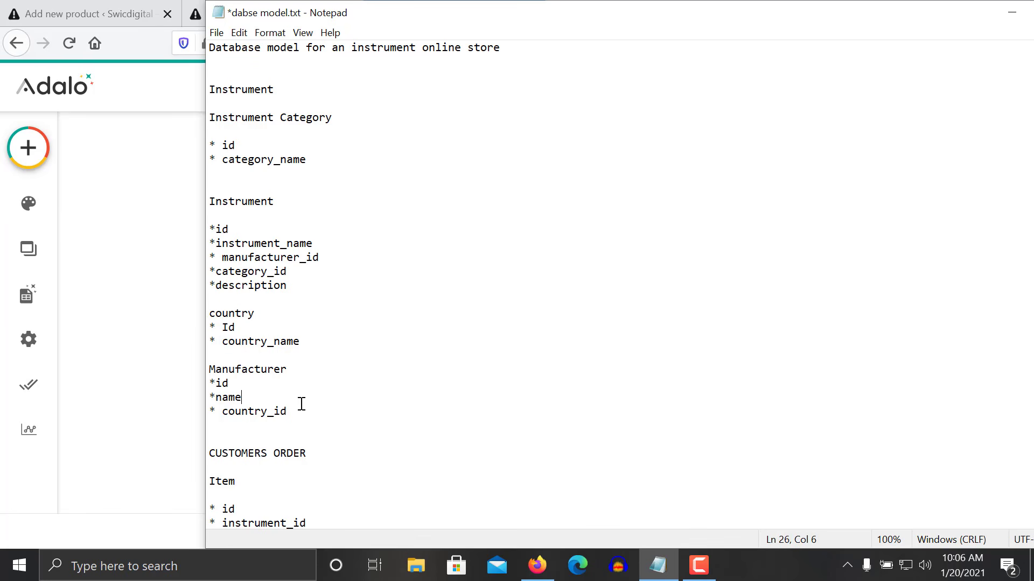
drag(300, 403, 203, 369)
- Read through the CUSTOMERS ORDER section of the database model, covering the Item, Order_Item, customer_order and Customer tables
click(330, 452)
key(Down)
key(Down)
key(Down)
key(Down)
key(Down)
key(Down)
key(Down)
key(Down)
key(Down)
key(Home)
key(Down)
key(Down)
key(Down)
key(Down)
key(Down)
key(Down)
key(Down)
key(Down)
key(Down)
key(Down)
key(Down)
key(Down)
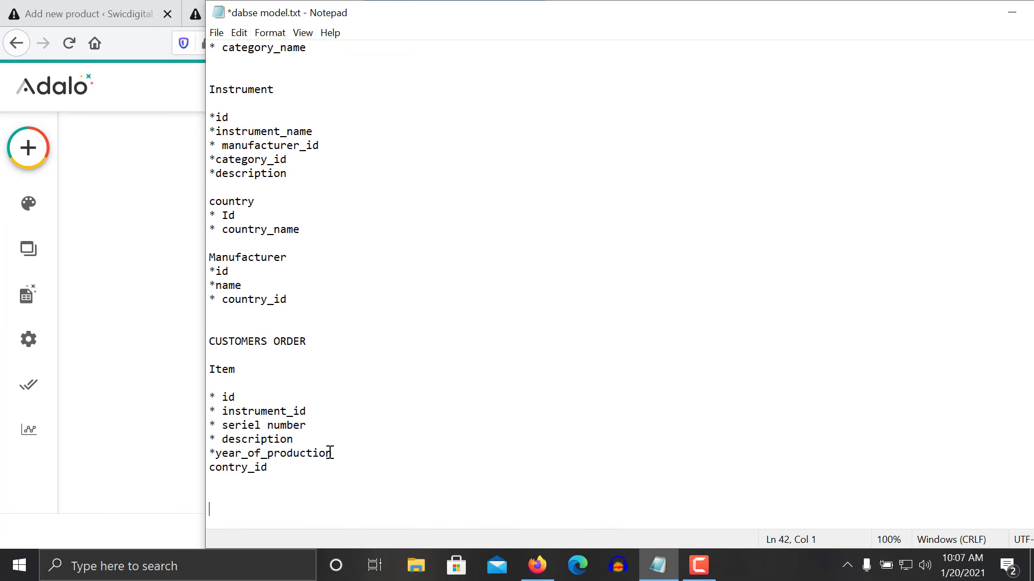
key(Down)
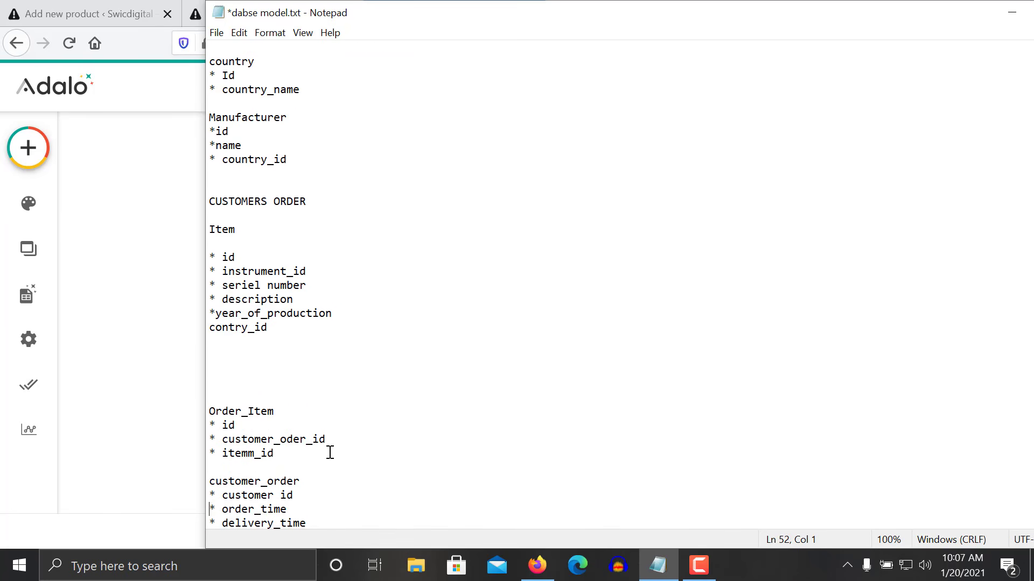
drag(300, 344, 194, 253)
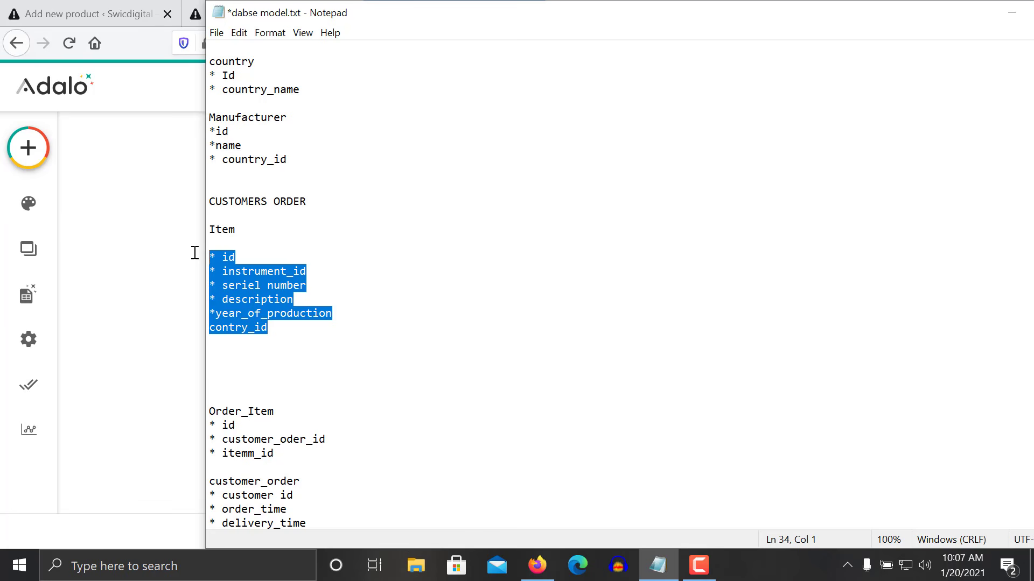
key(Down)
key(Down)
key(Down)
key(Down)
key(Down)
key(Down)
key(Down)
key(Down)
key(Down)
key(Down)
key(Down)
key(Down)
key(Down)
key(Down)
key(Down)
key(Down)
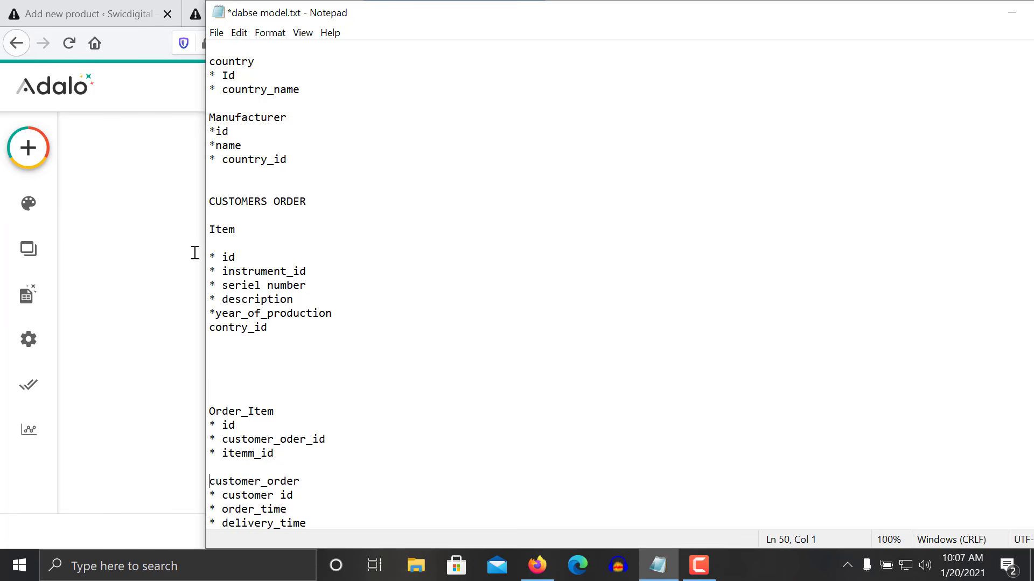
key(Down)
key(Down)
key(Down)
key(Down)
key(Down)
key(Down)
key(Down)
key(Down)
key(Down)
key(Down)
key(Down)
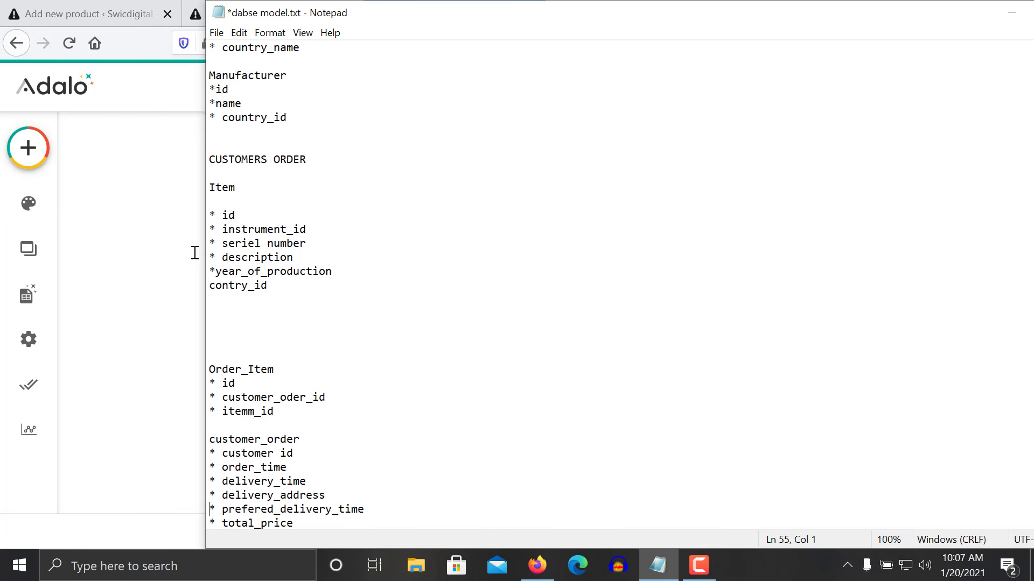
key(Down)
key(Down)
key(Down)
key(Down)
key(Down)
key(Down)
key(Down)
key(Down)
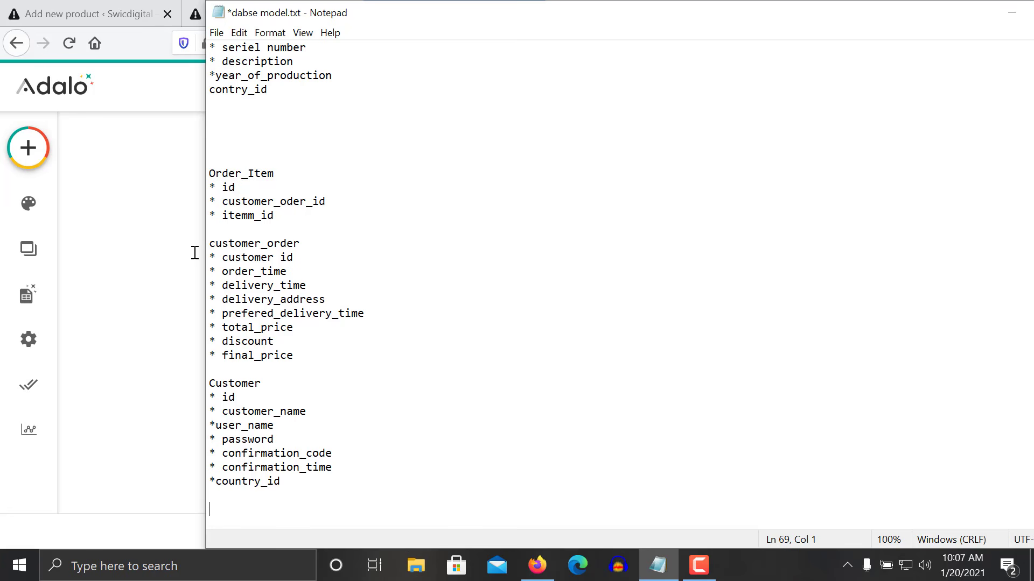
- Copy the "Instrument Category" table heading near the start of the database model
click(473, 352)
key(Up)
key(Up)
key(Up)
key(Up)
key(Up)
key(Up)
key(Up)
key(Up)
key(Up)
key(Up)
key(Home)
key(Up)
key(Up)
key(Up)
key(Up)
key(Up)
key(Up)
key(Up)
key(Up)
key(Up)
key(Up)
key(Up)
key(Up)
key(Up)
key(Up)
key(Up)
key(Up)
key(Up)
key(Up)
key(Up)
key(Up)
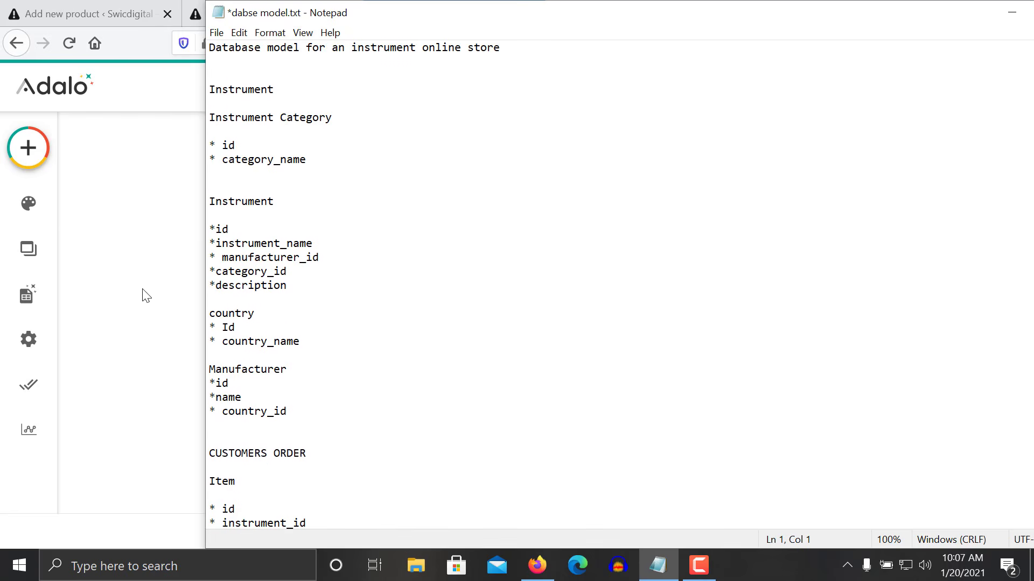
click(336, 164)
drag(336, 164, 204, 111)
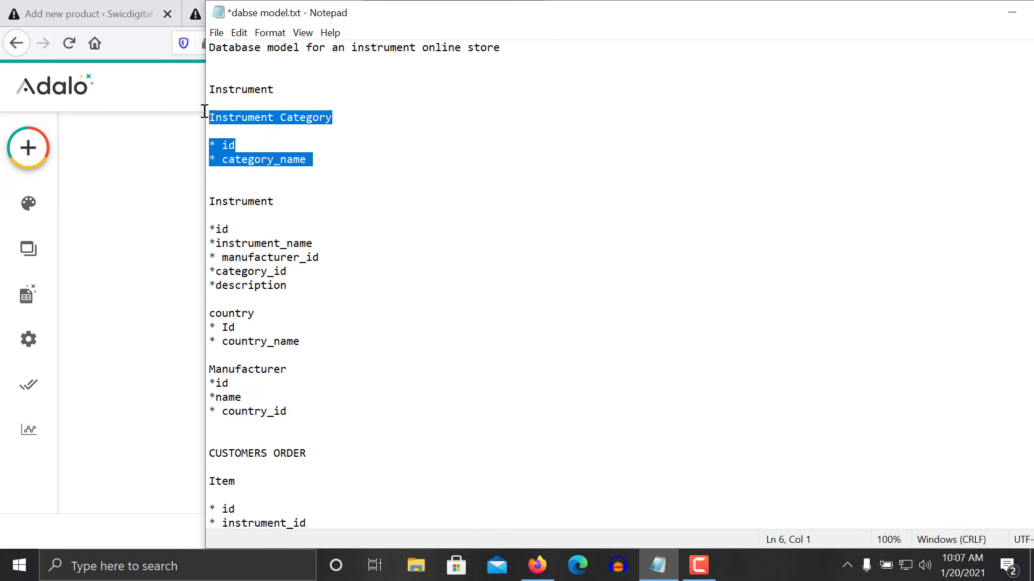
click(308, 133)
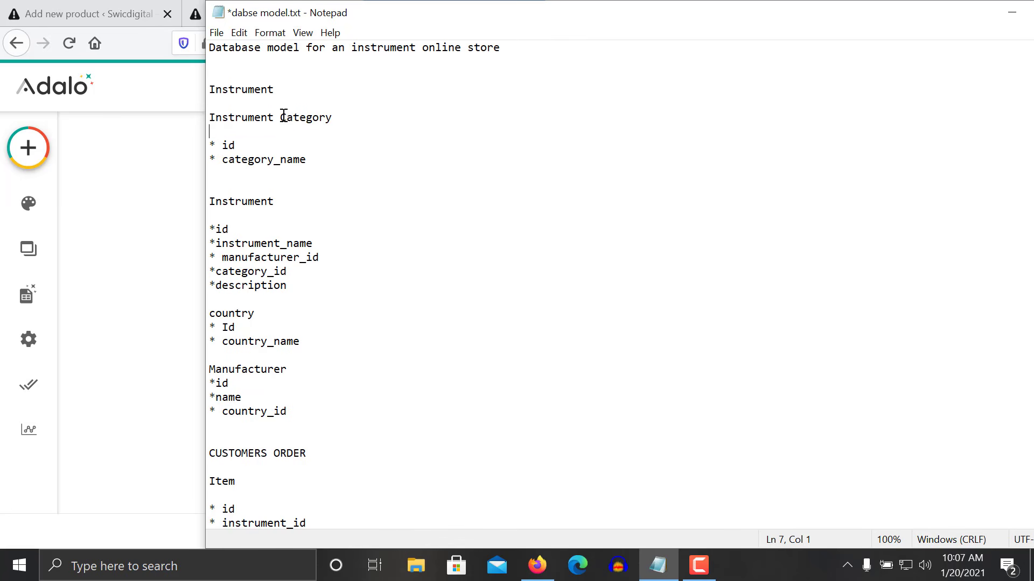
drag(284, 116, 177, 119)
key(ctrl+c)
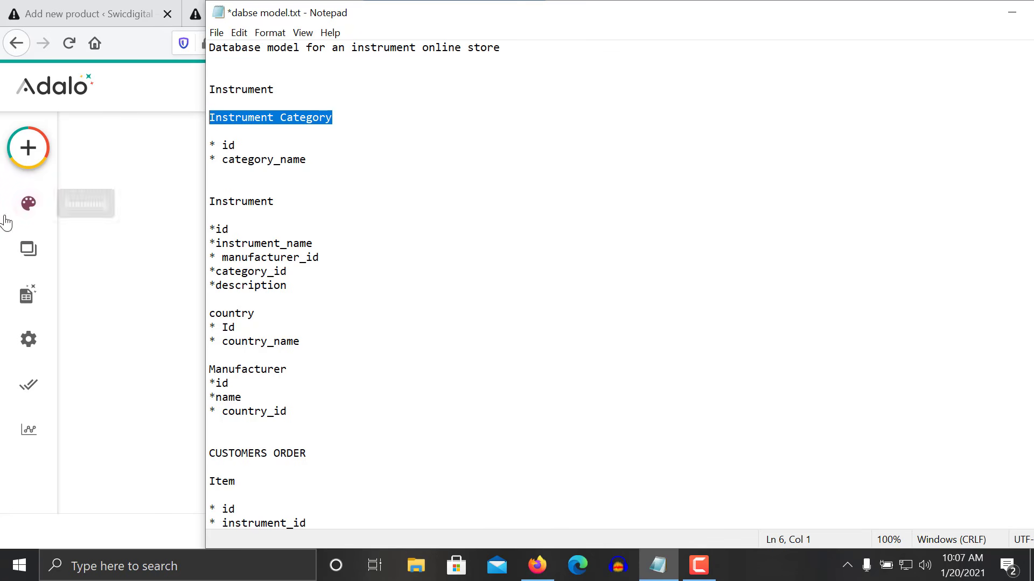
- Switch to Adalo and add a database collection named "Instrument Category" using the copied heading
click(24, 298)
click(24, 298)
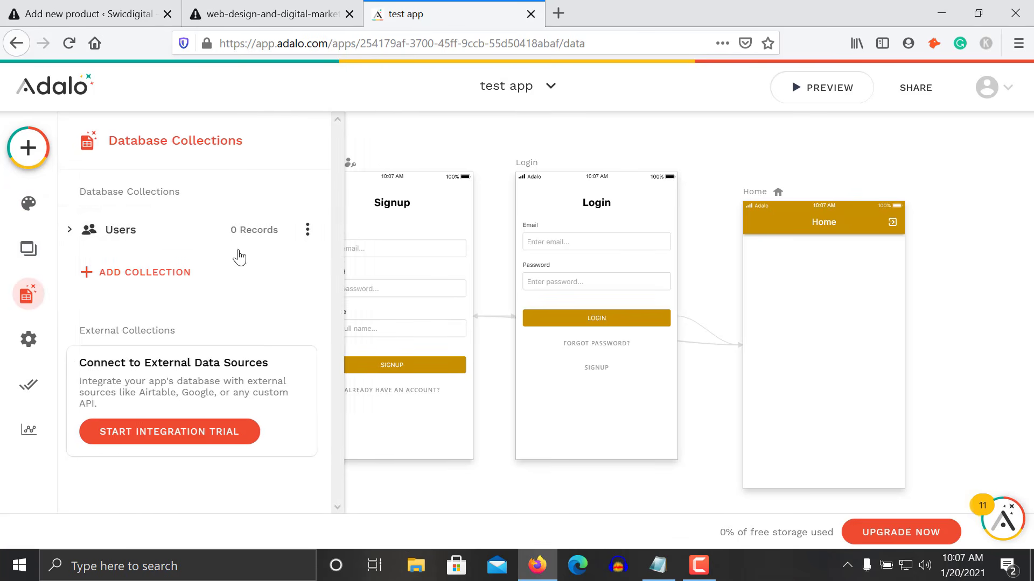
click(163, 271)
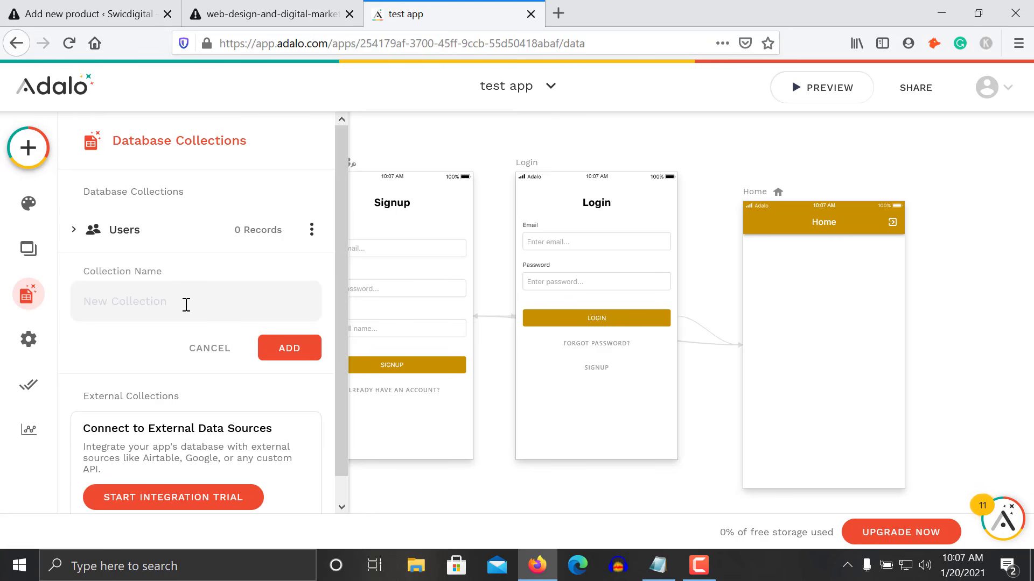
key(ctrl+v)
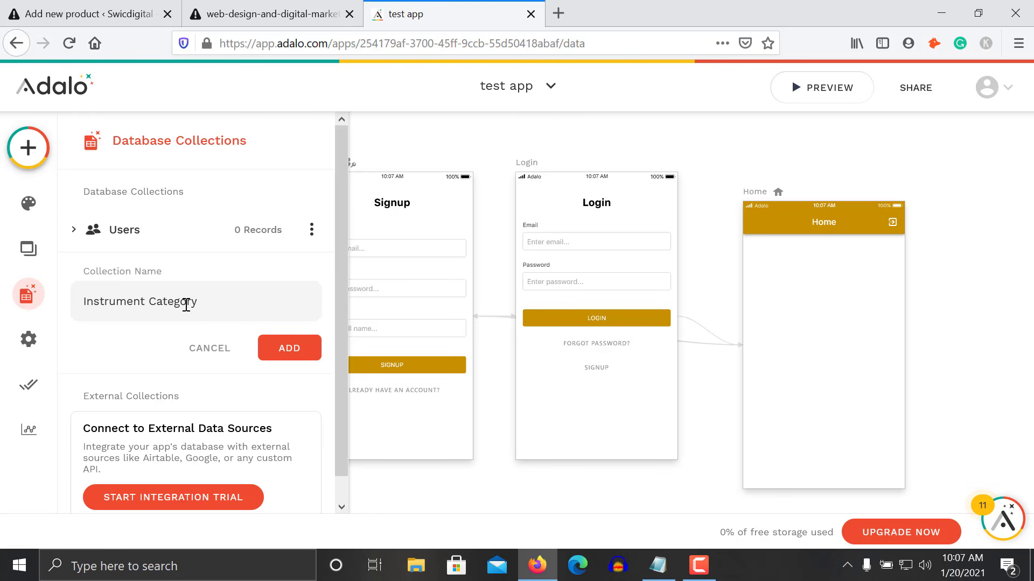
click(300, 347)
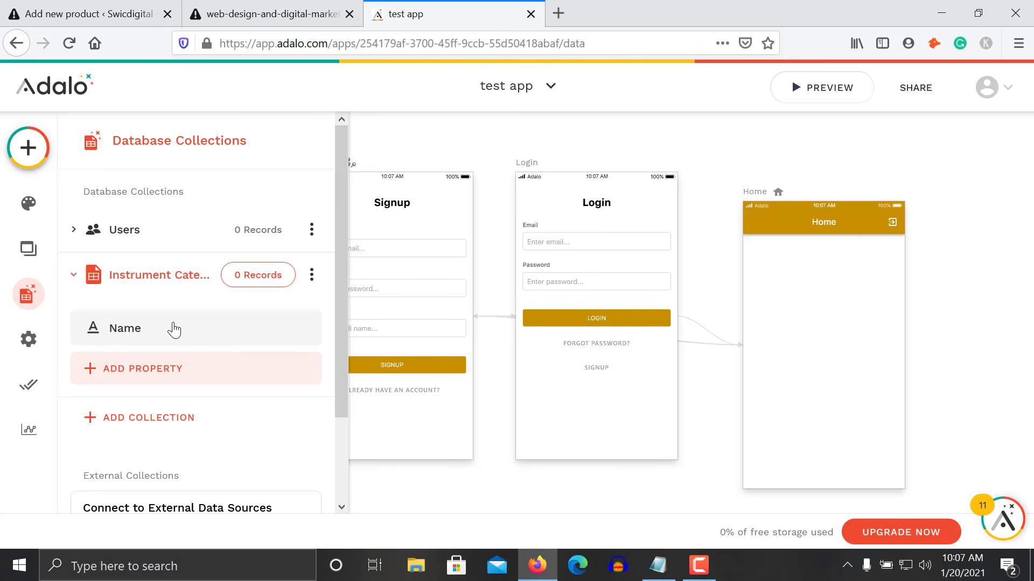
- Check the field names in the database model and rename the Instrument Category collection's Name property as Category_Name
click(175, 330)
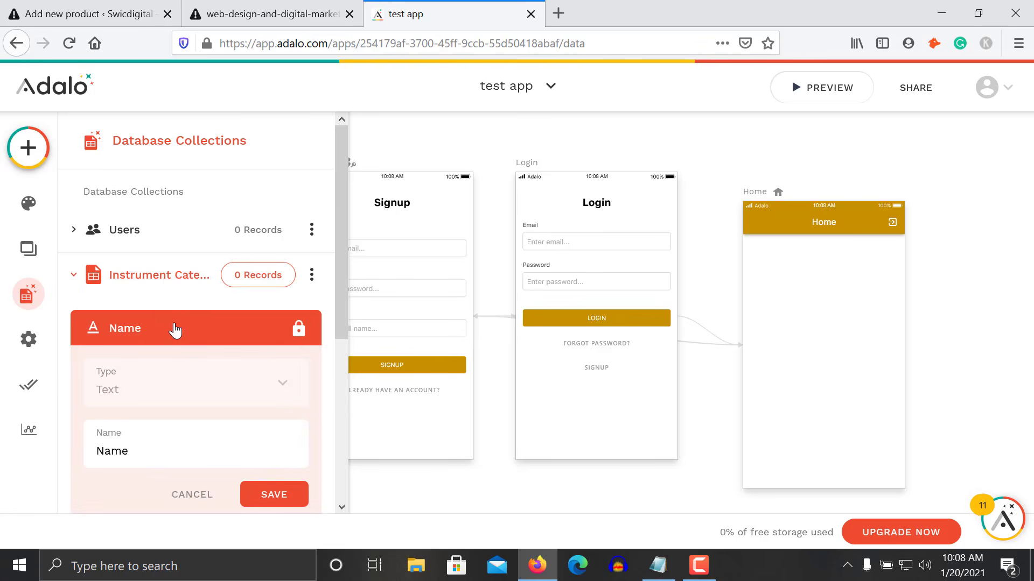
click(658, 565)
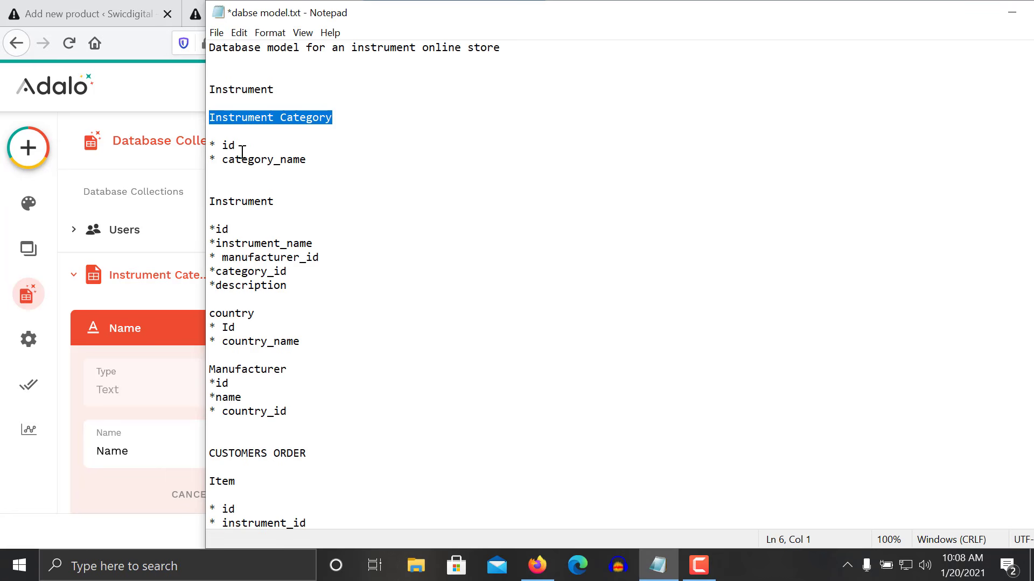
click(173, 448)
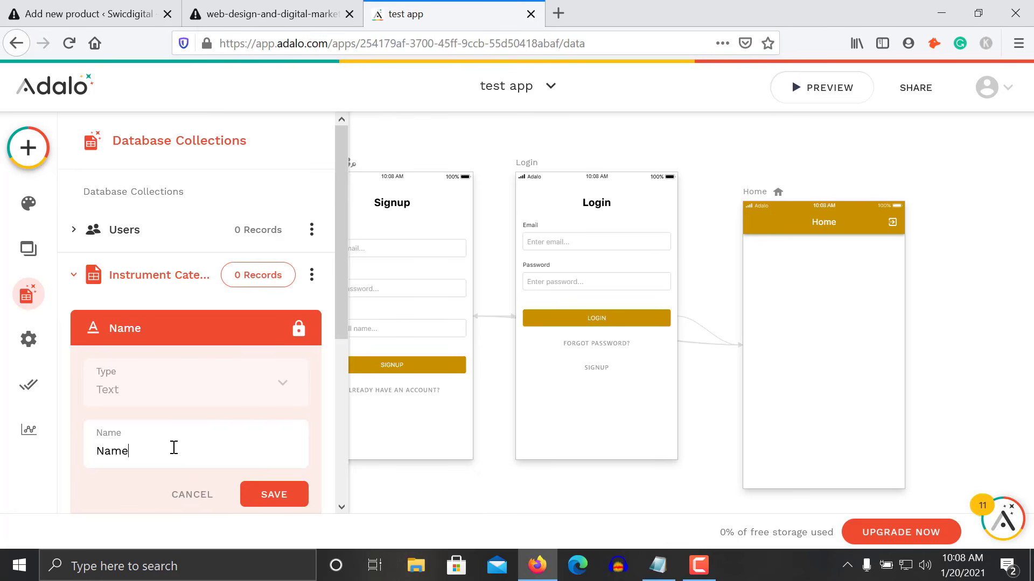
double_click(174, 448)
text(Cate)
text(got)
text(y_)
double_click(171, 447)
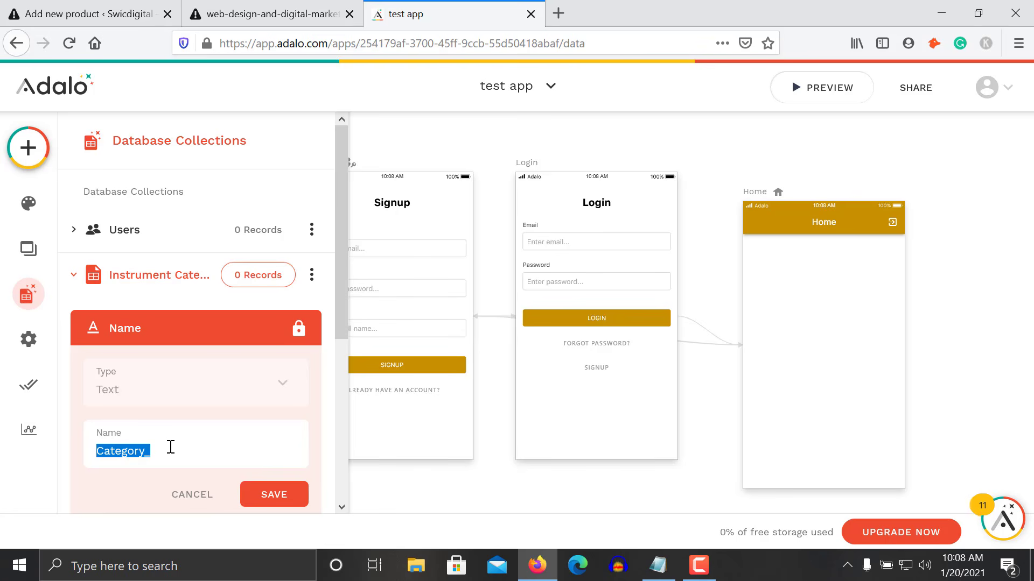
click(171, 447)
text(_Name)
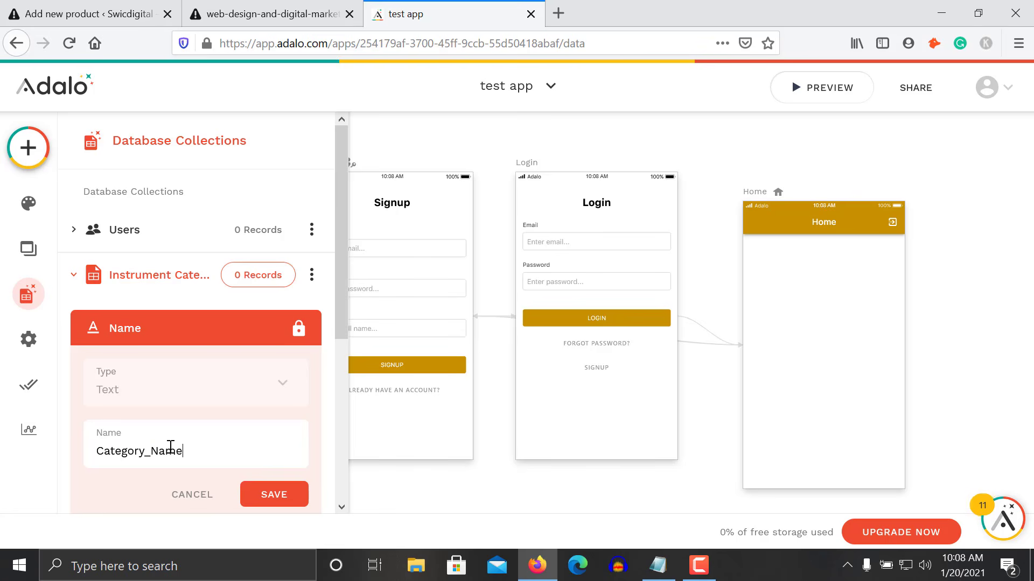
click(278, 505)
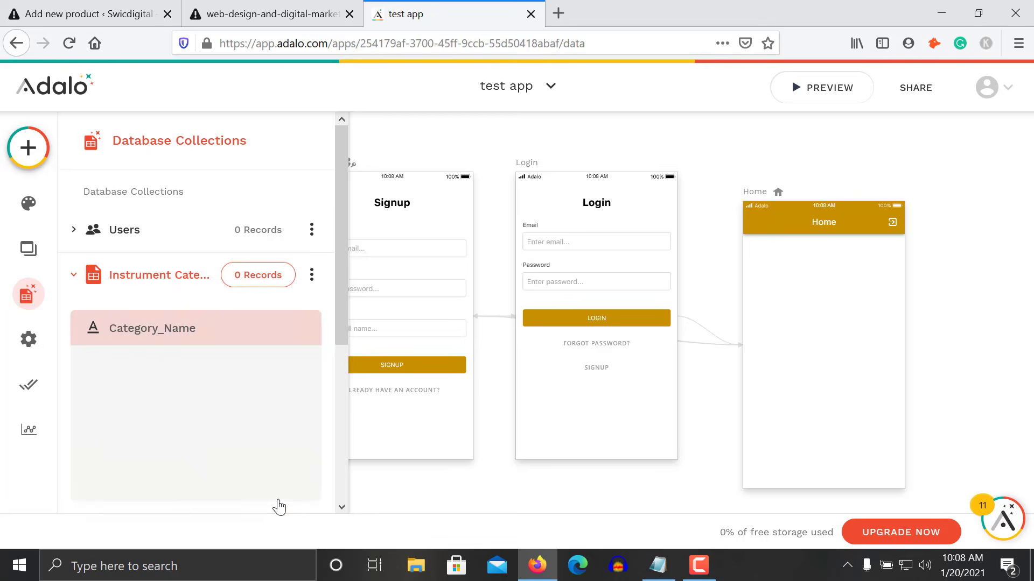
- Add a Number property named Category_id to the Instrument Category collection and save it
click(194, 377)
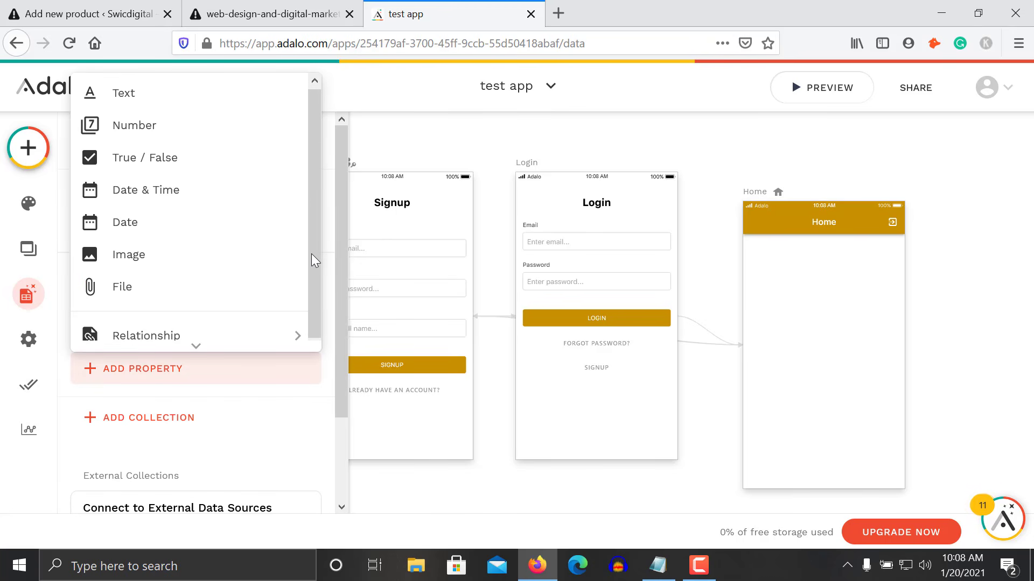
click(145, 132)
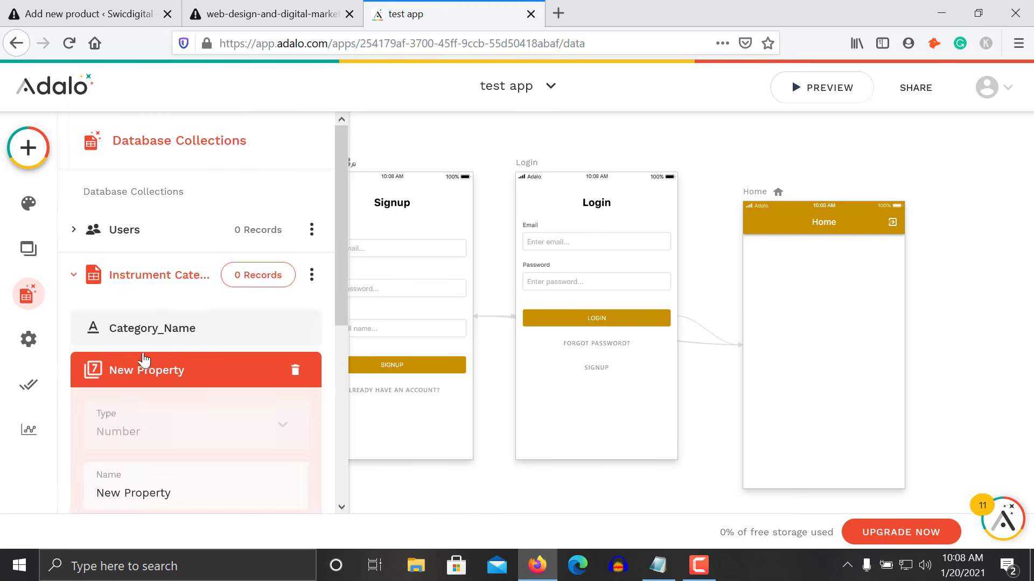
drag(335, 296, 339, 369)
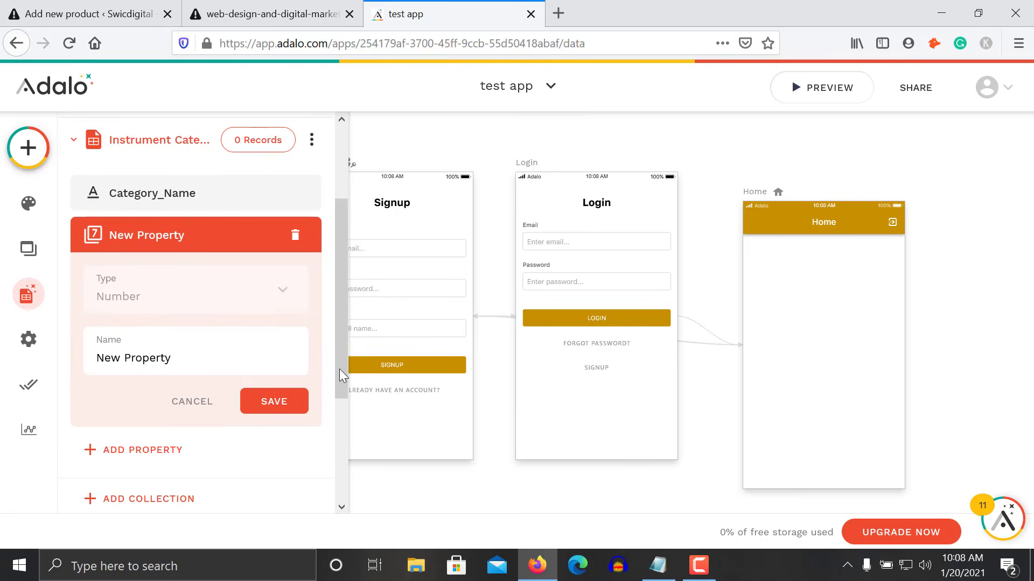
triple_click(178, 367)
text(Categoty)
key(BackSpace)
key(BackSpace)
text(ry_id)
click(264, 415)
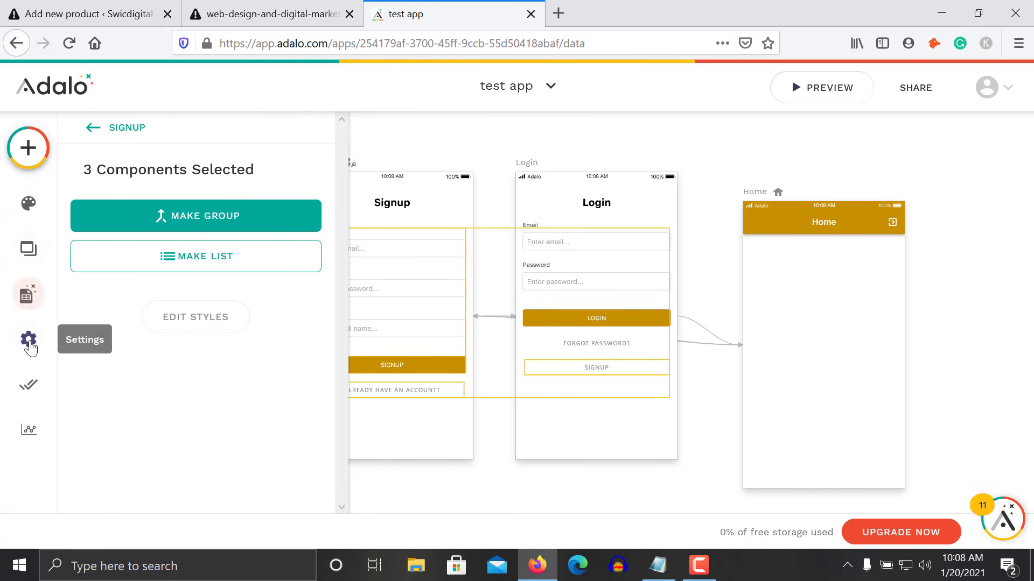
click(27, 295)
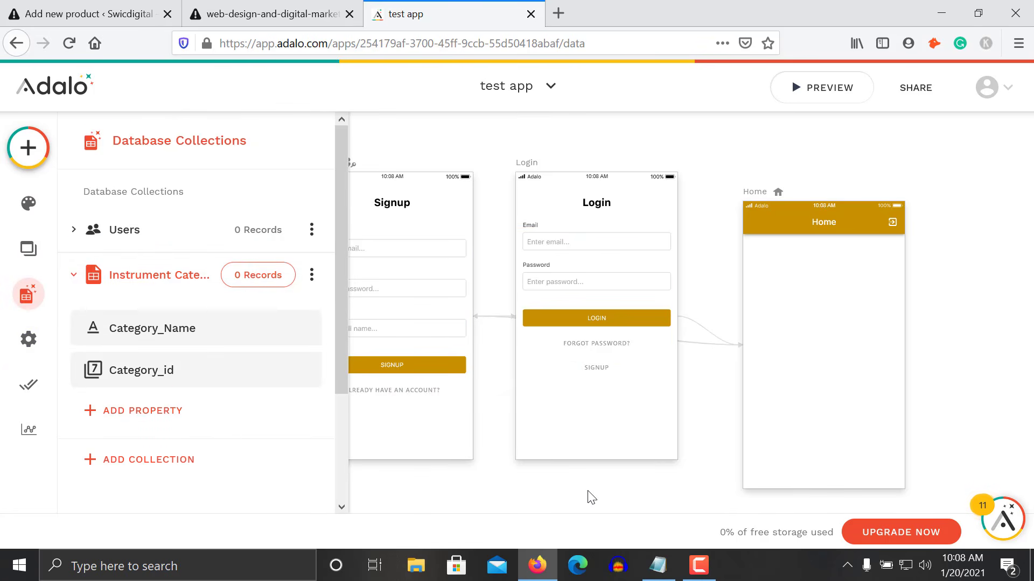
- Switch to the database model in Notepad, check the Instrument table's fields, and move and resize its window clear of the Adalo collections list
click(664, 571)
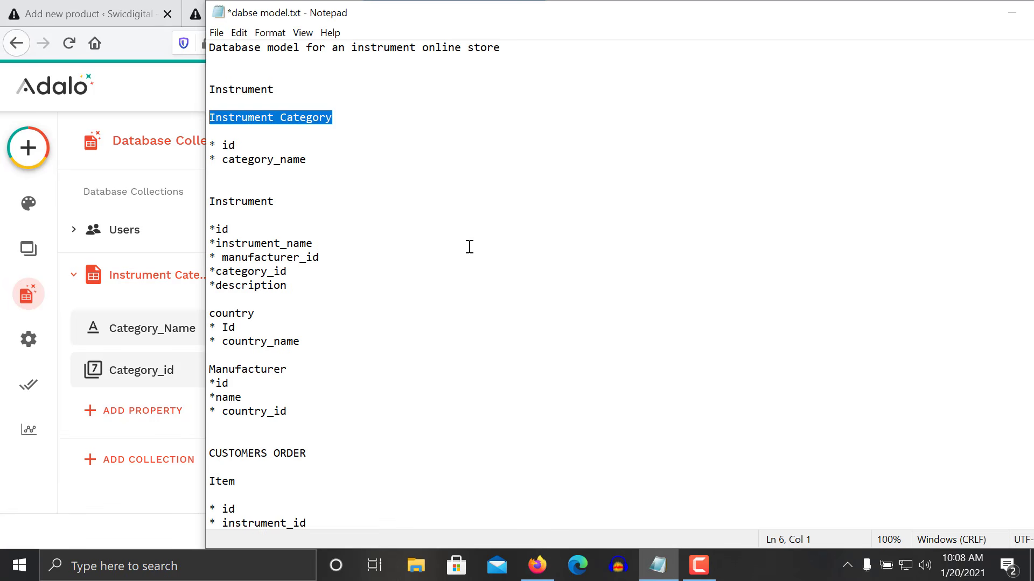
drag(298, 294, 203, 188)
click(264, 225)
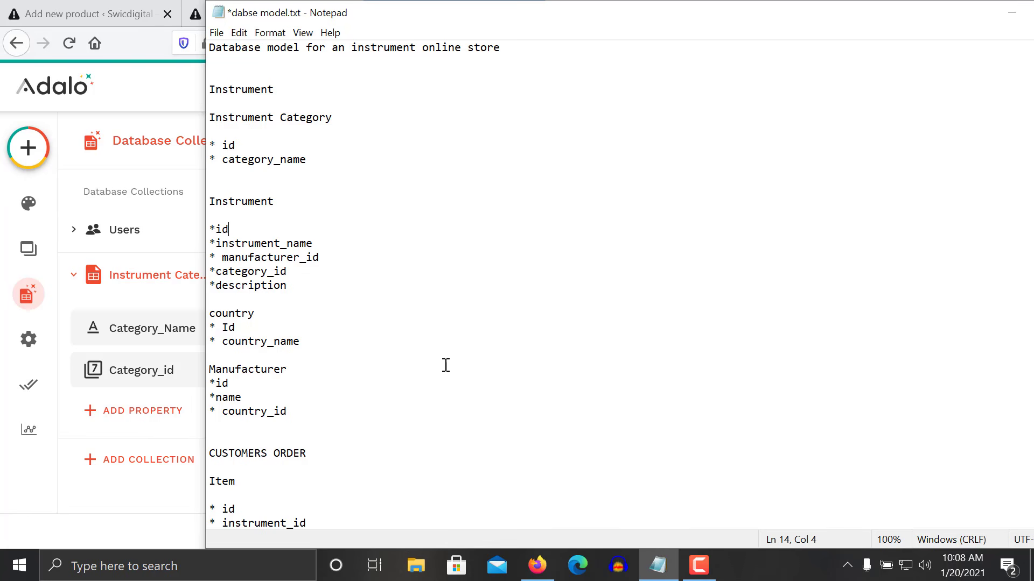
drag(207, 2, 561, 155)
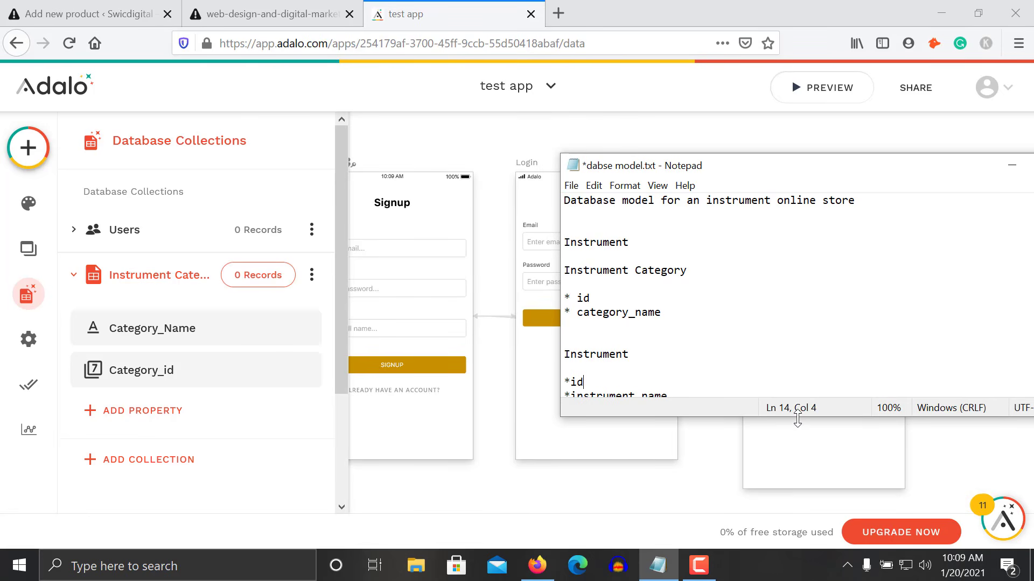
drag(797, 412, 797, 516)
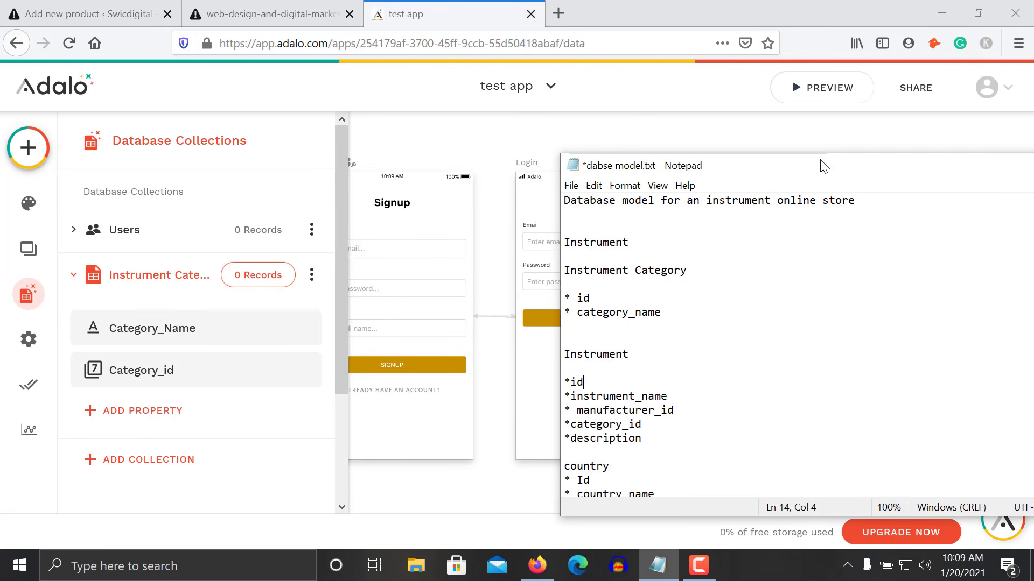
drag(819, 154, 819, 39)
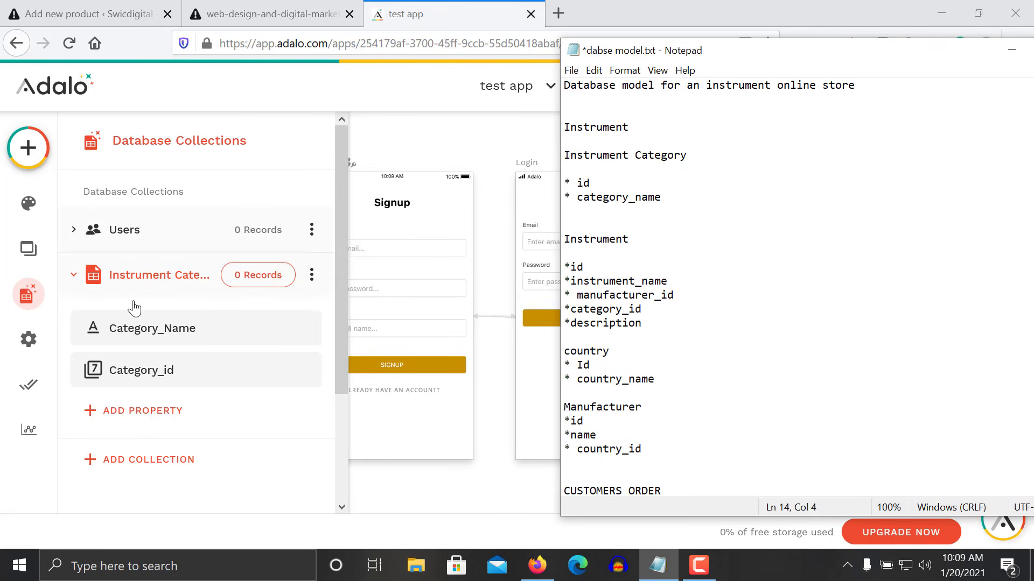
- Return to Adalo and add a database collection named "Instrument"
click(146, 473)
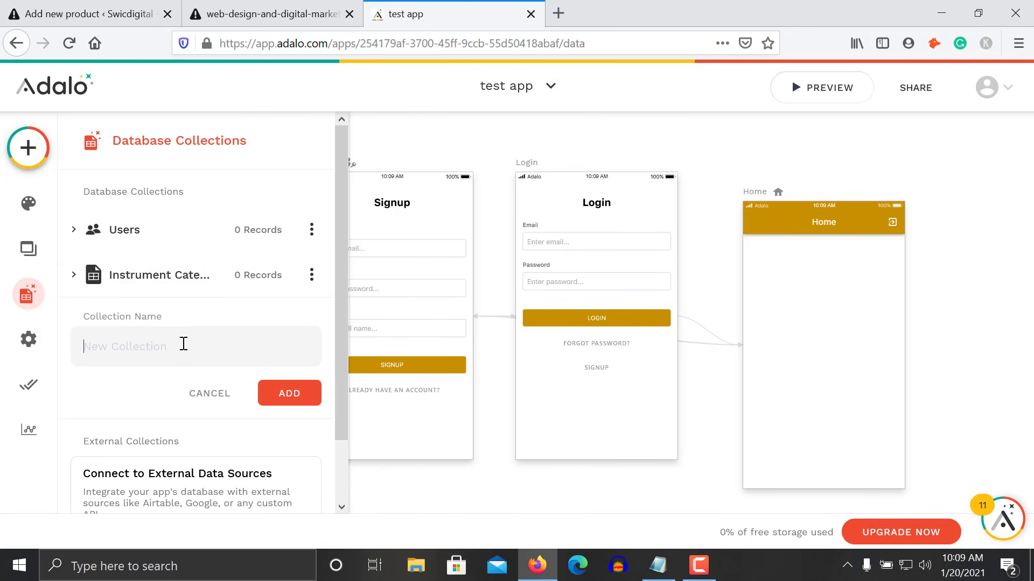
text(Insrument)
click(104, 347)
text(t)
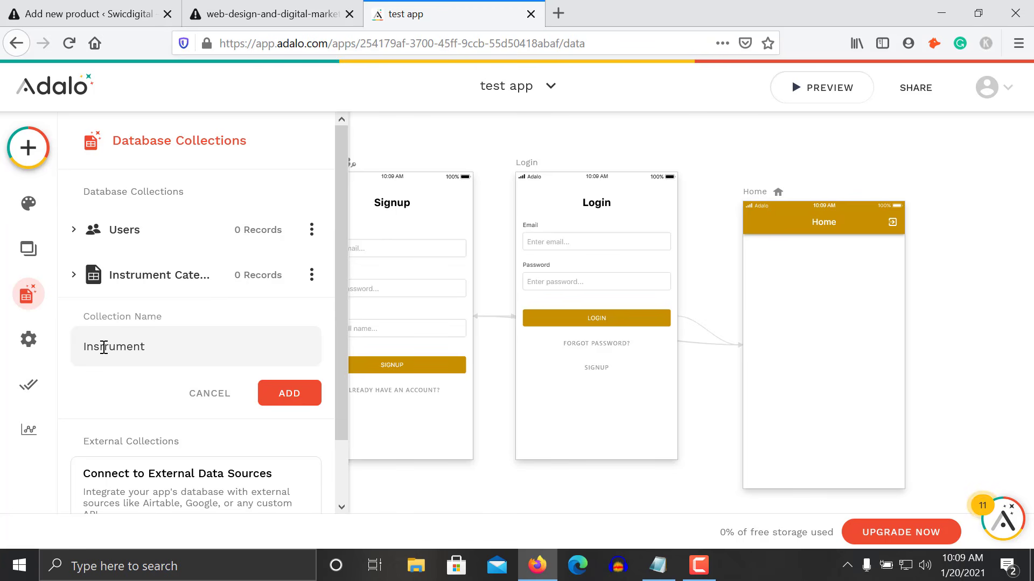
click(297, 396)
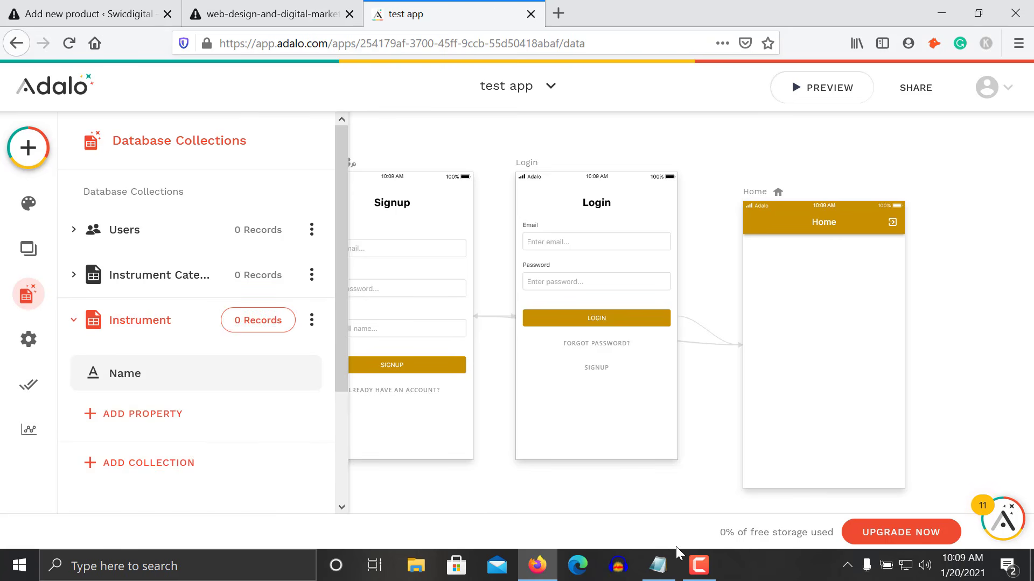
- Check the Instrument fields in the database model and rename the Instrument collection's Name property as Instrument_name
click(654, 563)
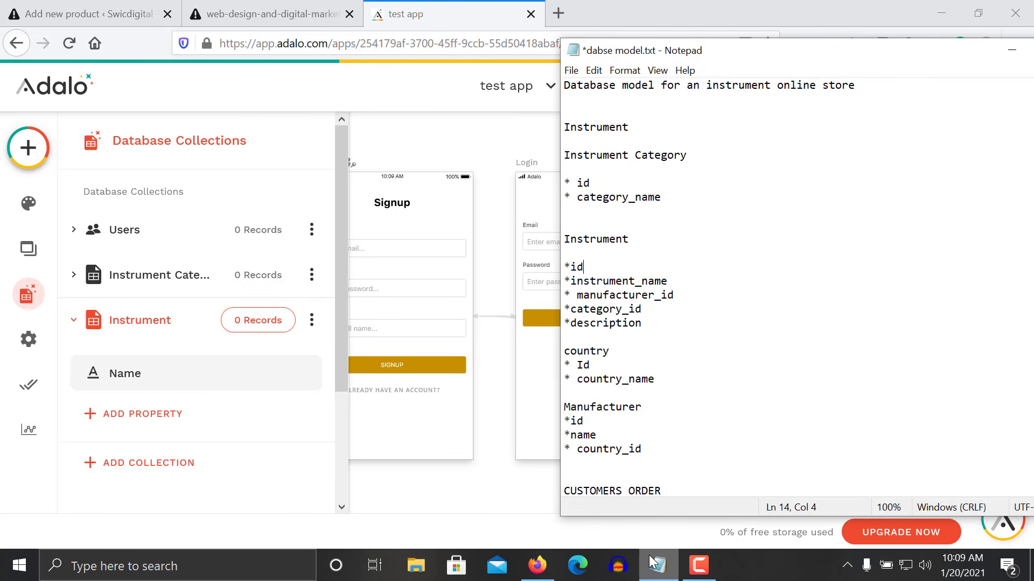
click(654, 564)
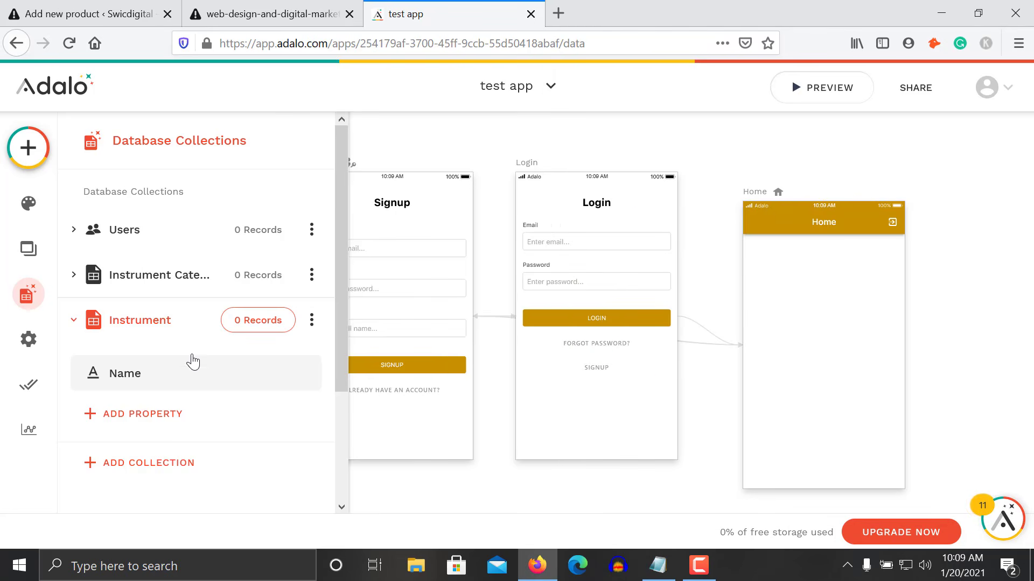
click(180, 384)
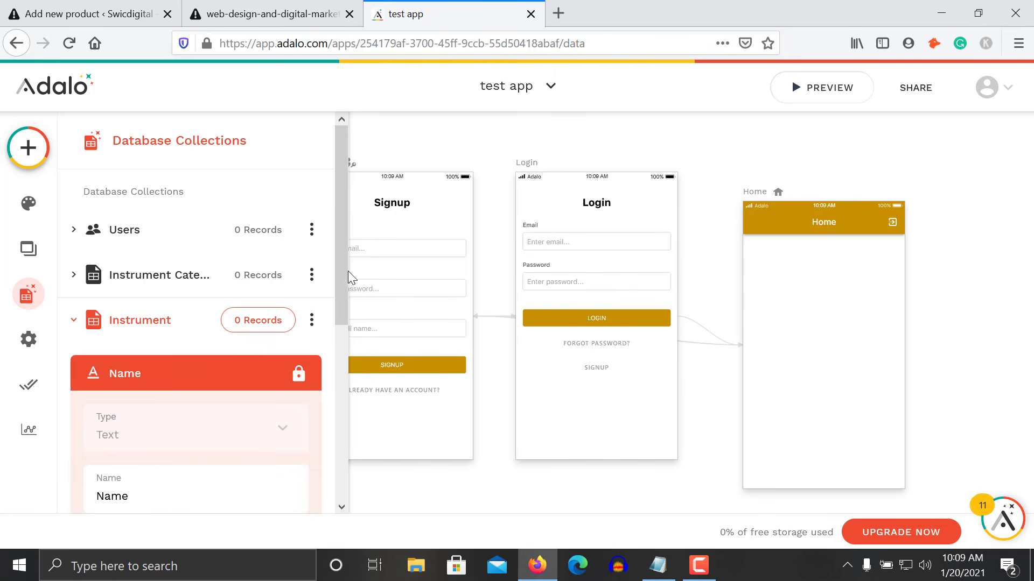
drag(340, 289, 333, 363)
double_click(167, 342)
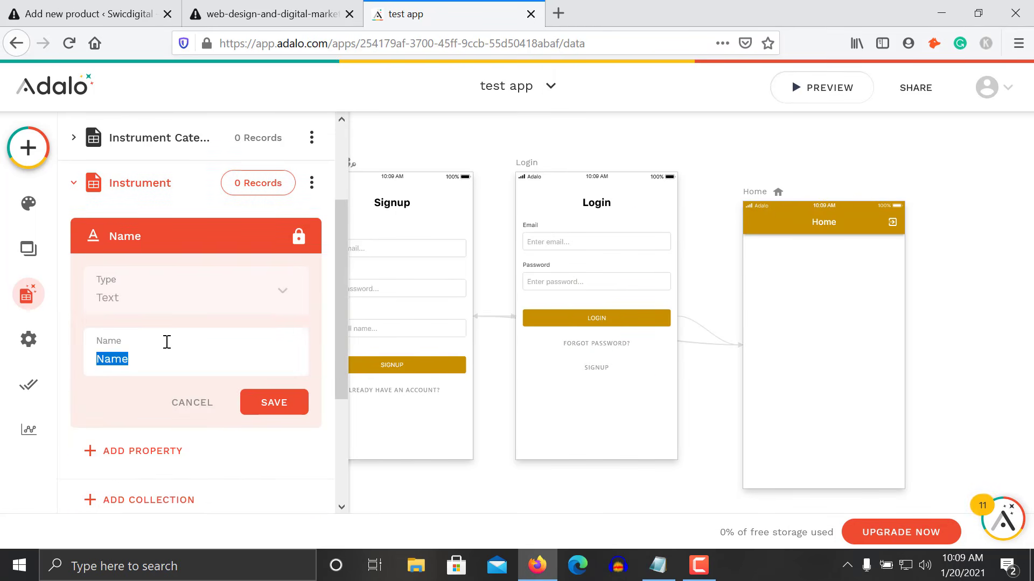
text(Instrument_name)
click(271, 403)
- Add a Number property named Instrument_Id to the Instrument collection and save it
click(159, 275)
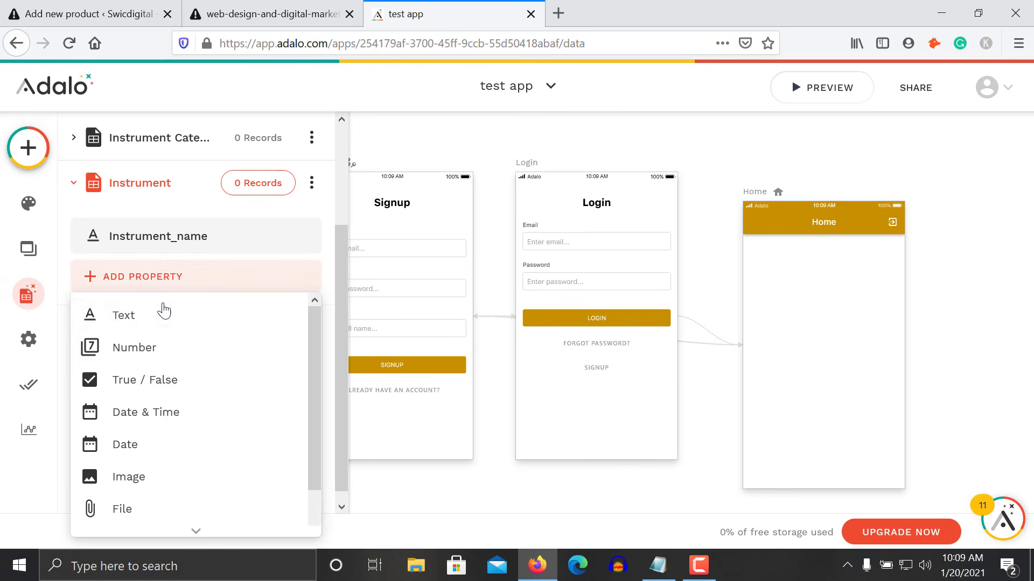
click(161, 353)
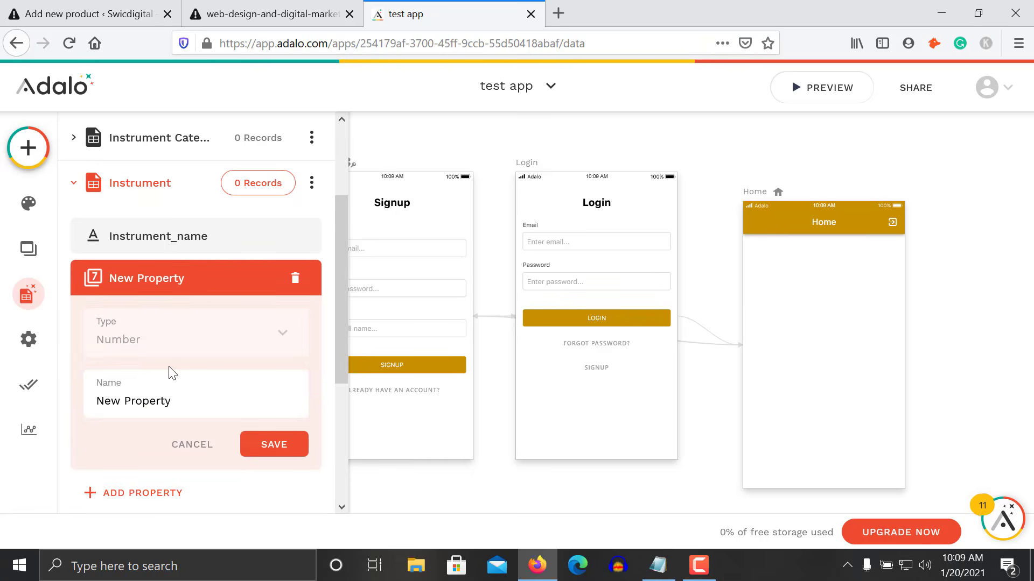
triple_click(166, 404)
text(Instrument)
key(BackSpace)
key(BackSpace)
key(BackSpace)
text(_id)
key(BackSpace)
key(BackSpace)
click(274, 445)
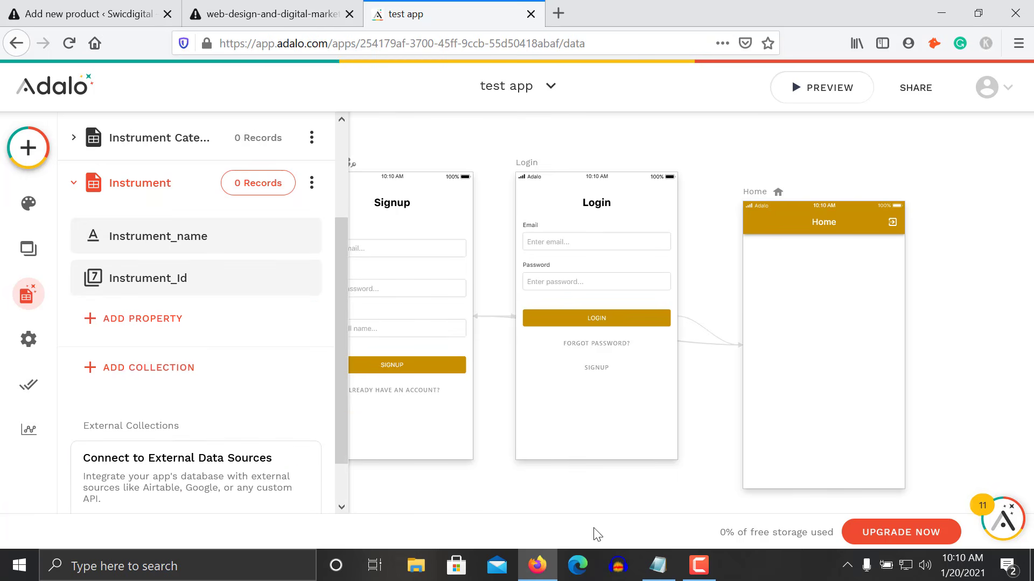
- Check the next field in the database model and add a Number property named Manufacturer_Id to the Instrument collection
click(666, 567)
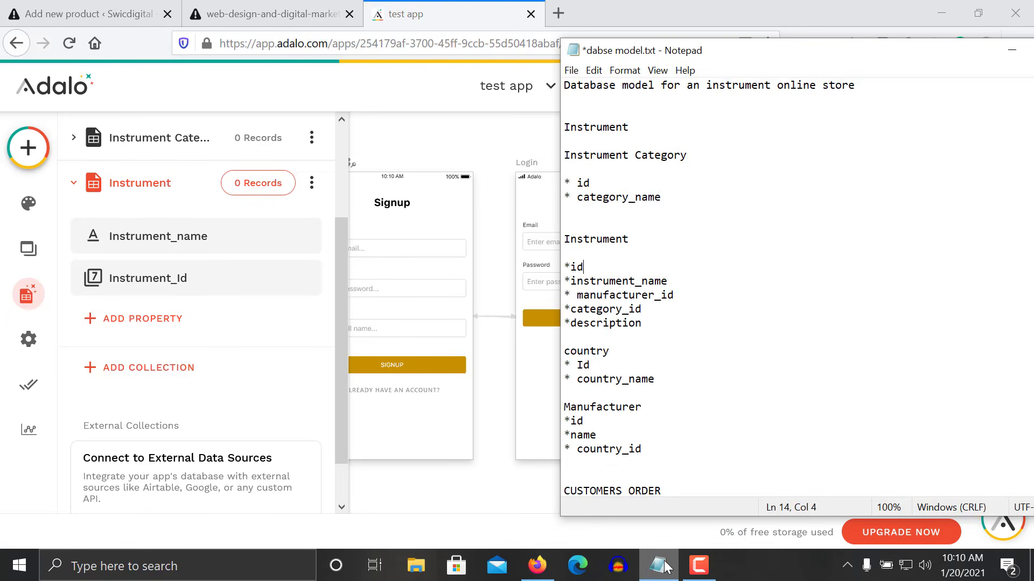
click(666, 567)
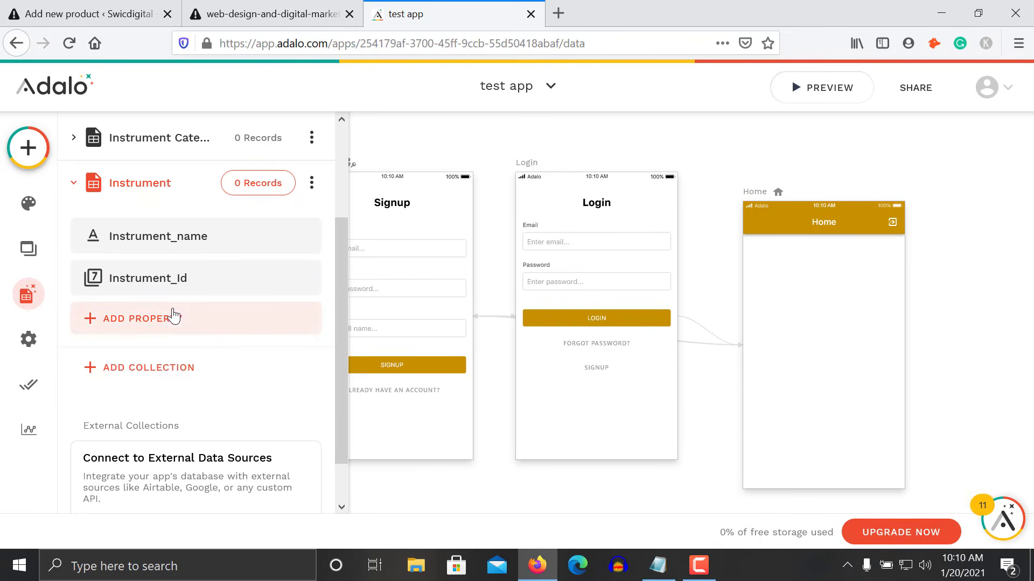
mouse_move(337, 303)
mouse_down()
mouse_move(341, 271)
mouse_move(336, 311)
mouse_up()
click(153, 295)
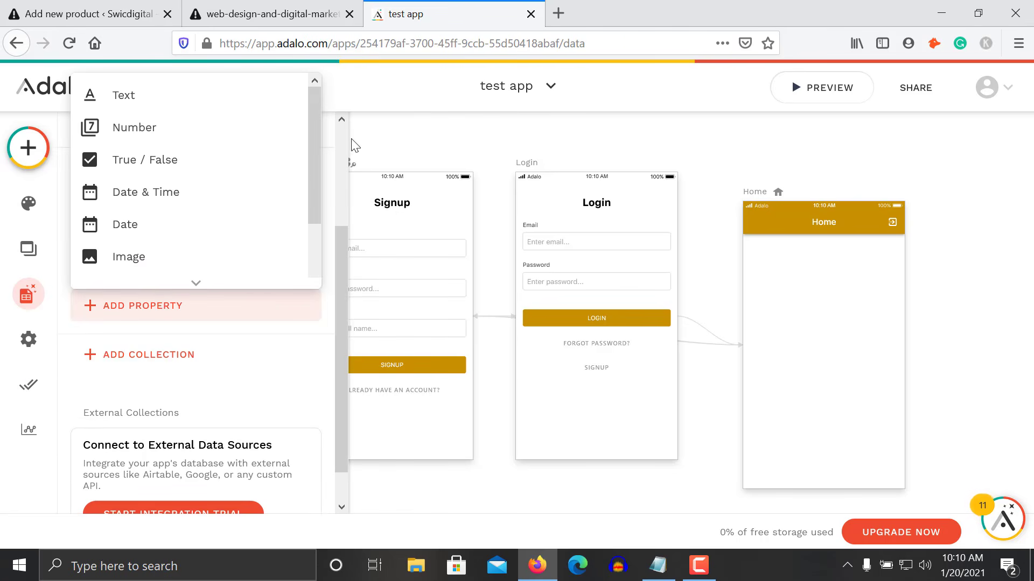
click(155, 135)
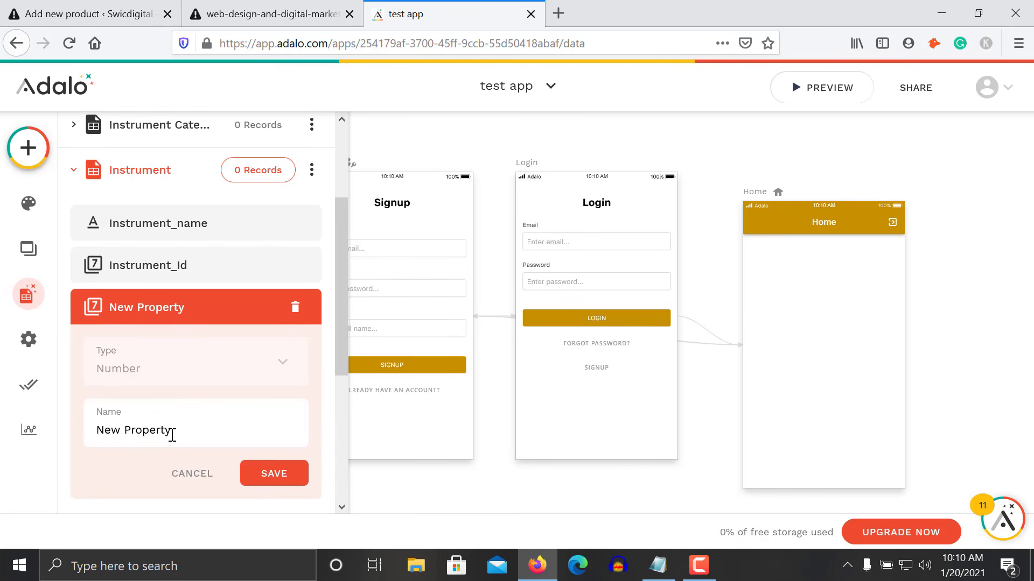
triple_click(170, 430)
text(anu)
key(BackSpace)
key(BackSpace)
key(BackSpace)
text(Manufac)
click(276, 478)
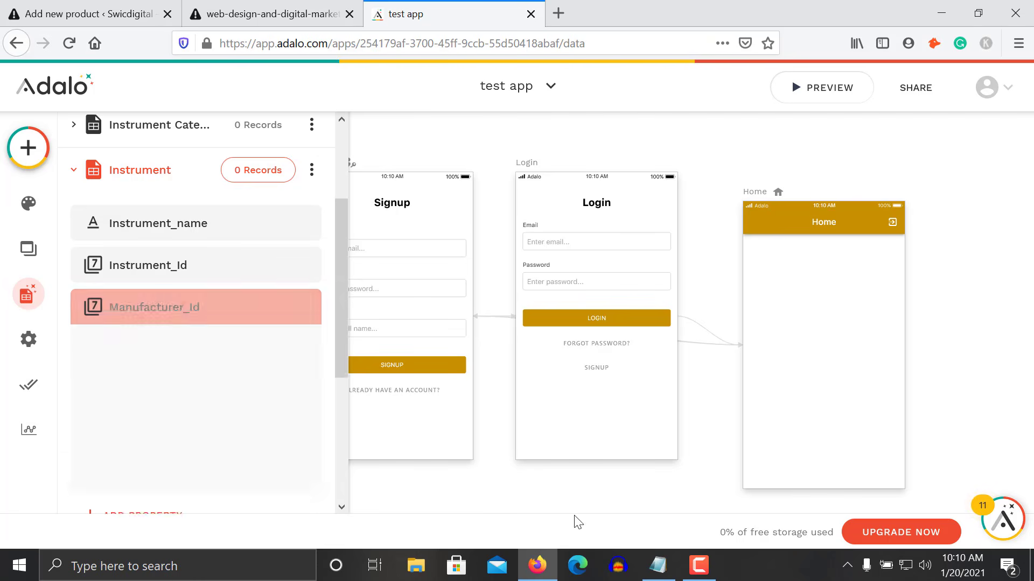
- Consult the database model again and add a Number property named Category_Id to the Instrument collection
click(659, 567)
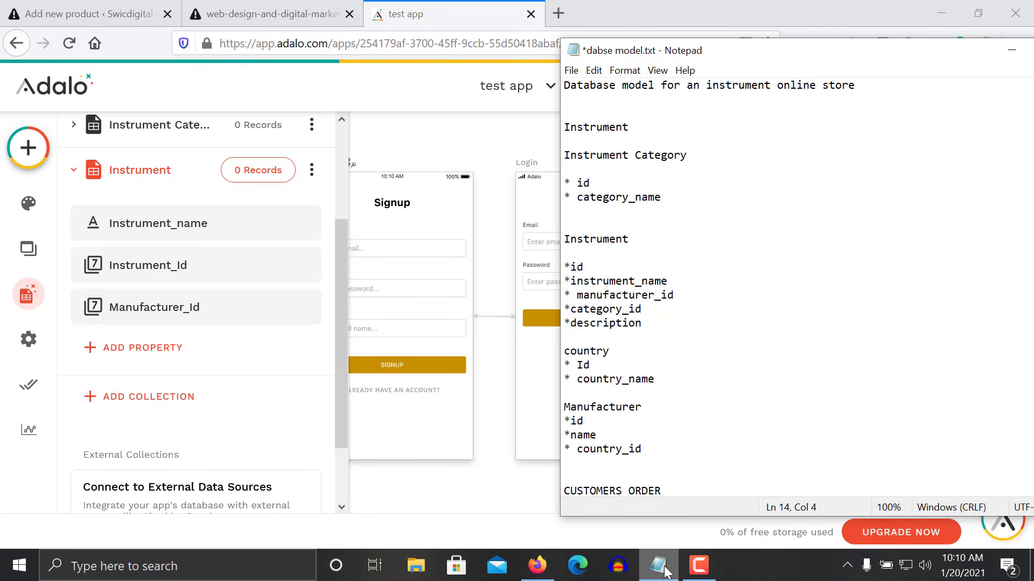
click(659, 567)
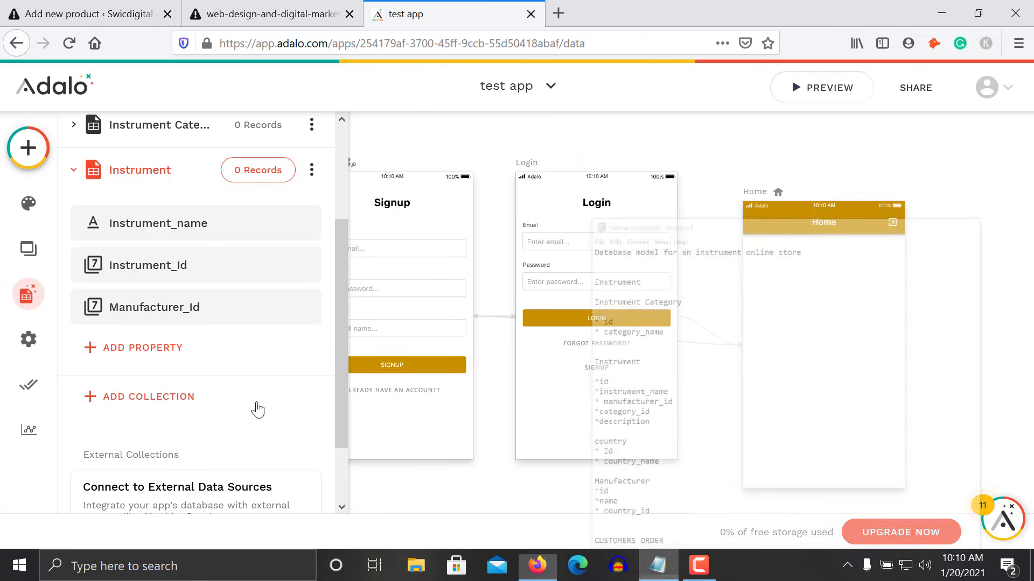
click(143, 359)
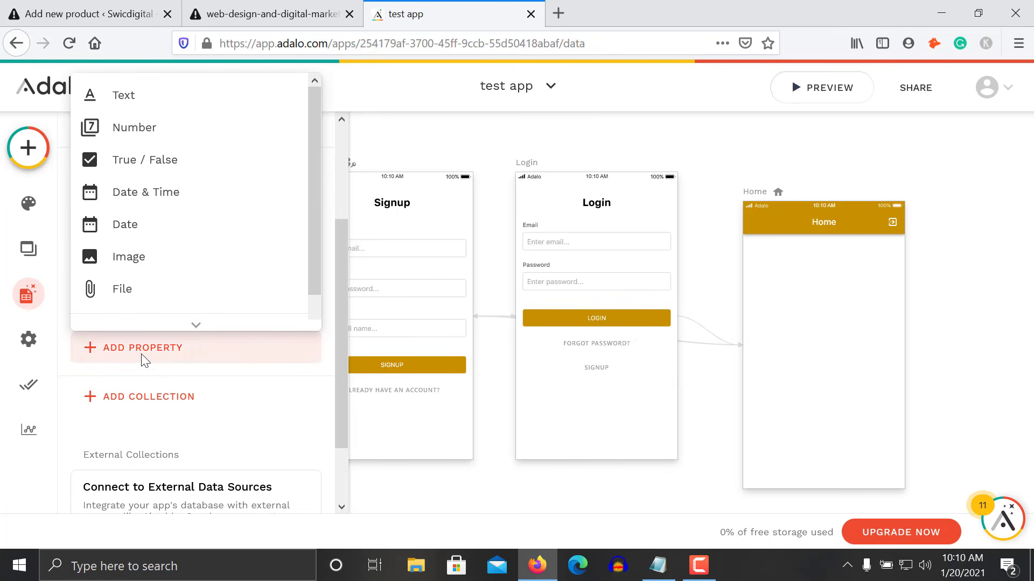
click(151, 130)
triple_click(186, 481)
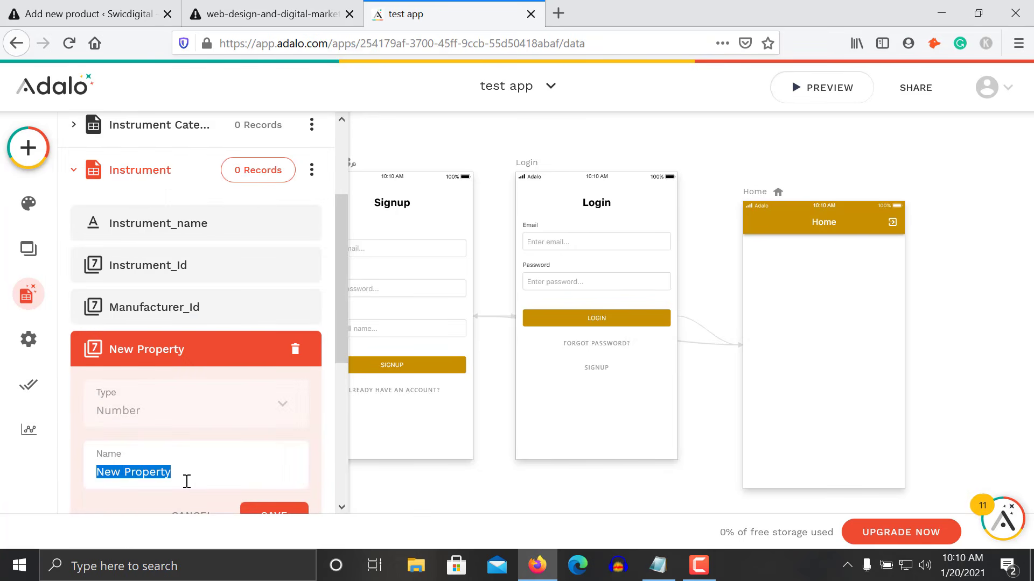
text(Categor)
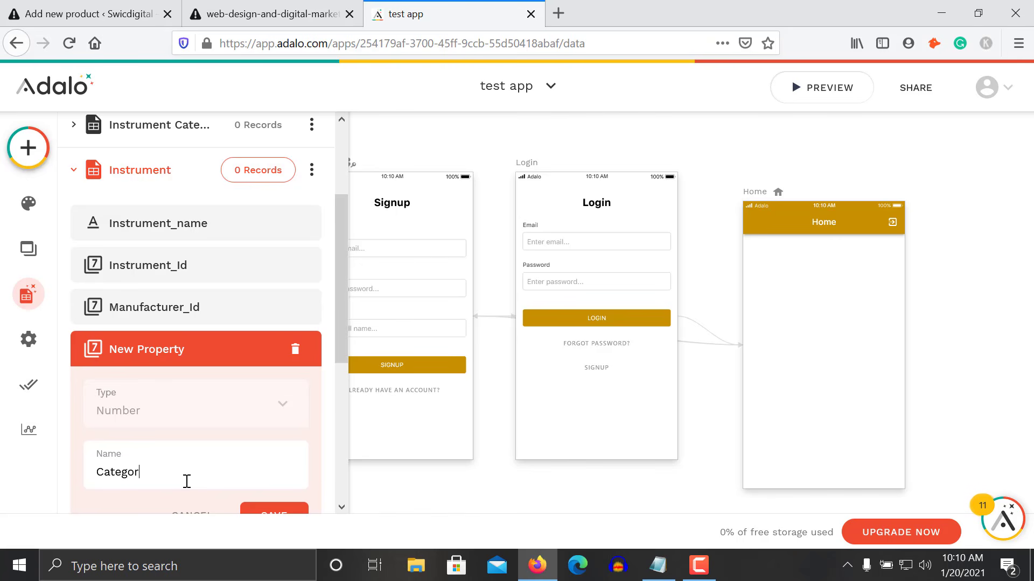
text(y_id)
key(BackSpace)
key(BackSpace)
click(275, 511)
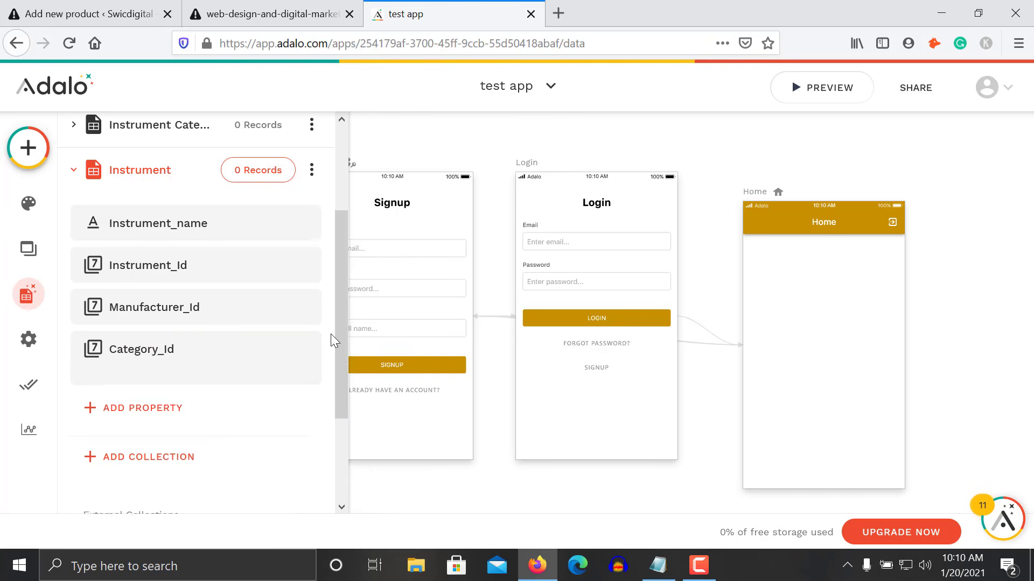
- Add a Text property named Description to the Instrument collection and save it
scroll(337, 343, down, 2)
click(183, 311)
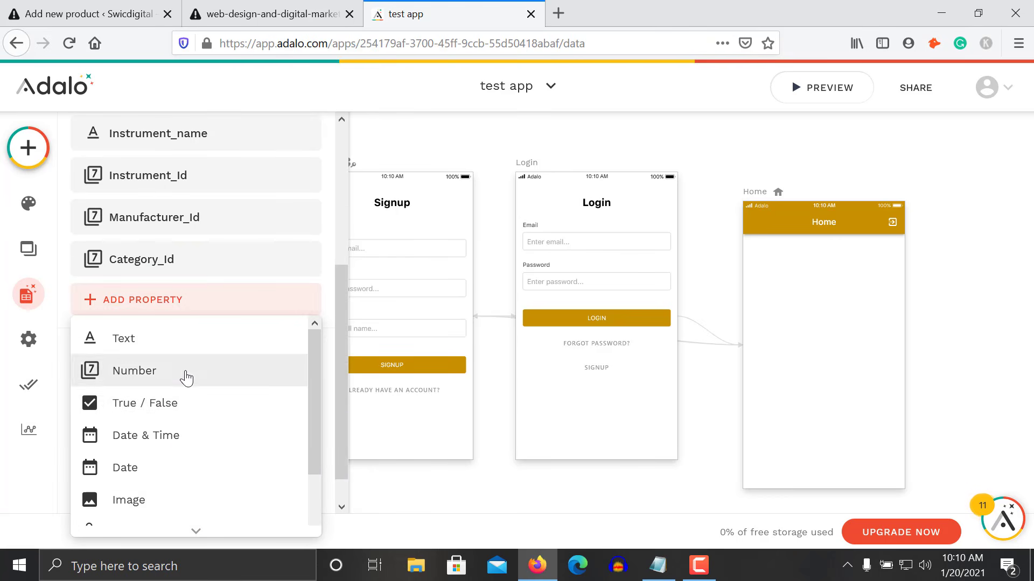
click(182, 345)
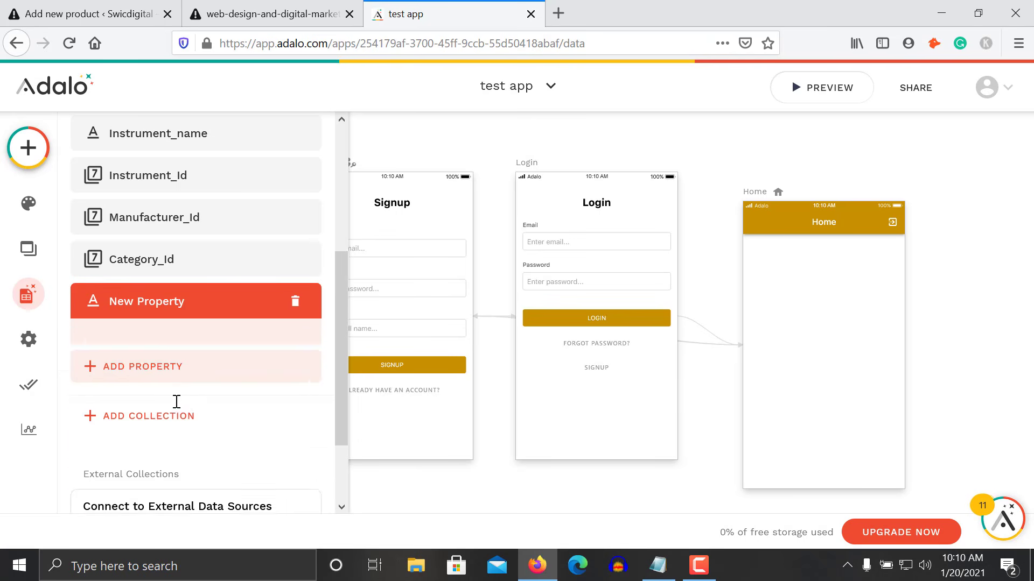
triple_click(177, 424)
text(De)
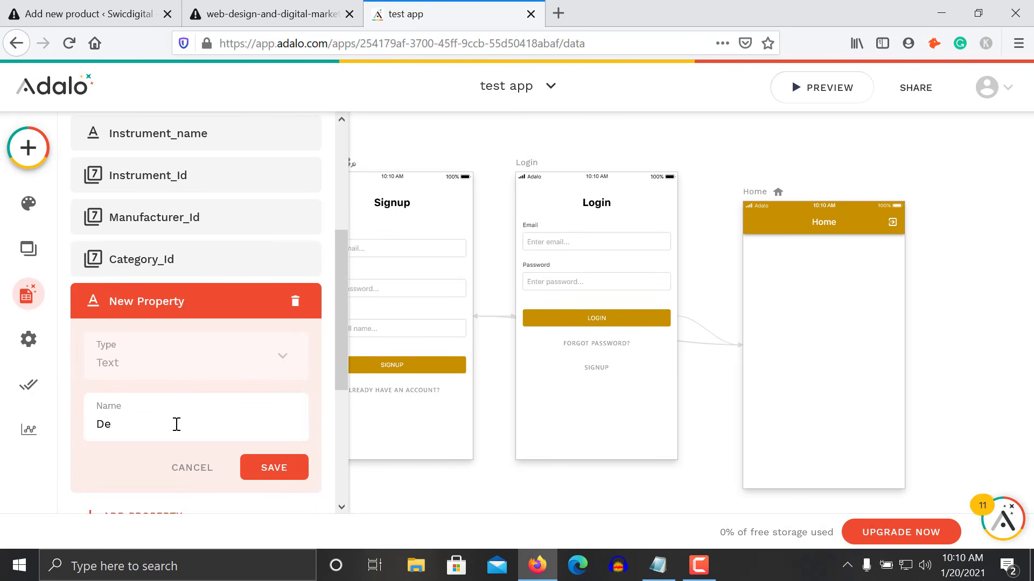
text(scription)
click(288, 476)
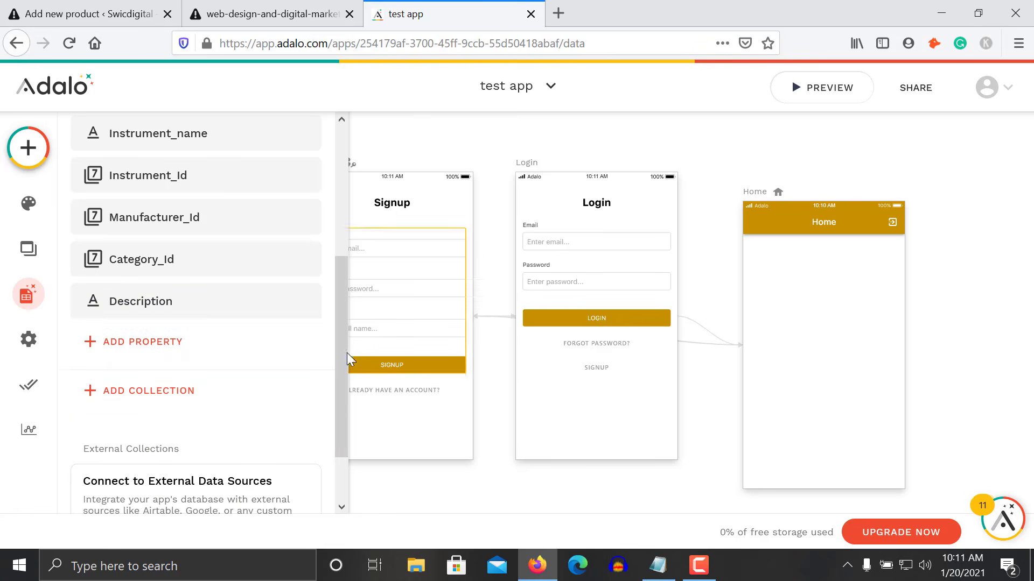
- Collapse the Instrument collection's properties and switch to the database model in Notepad to view the remaining tables
drag(337, 402, 337, 322)
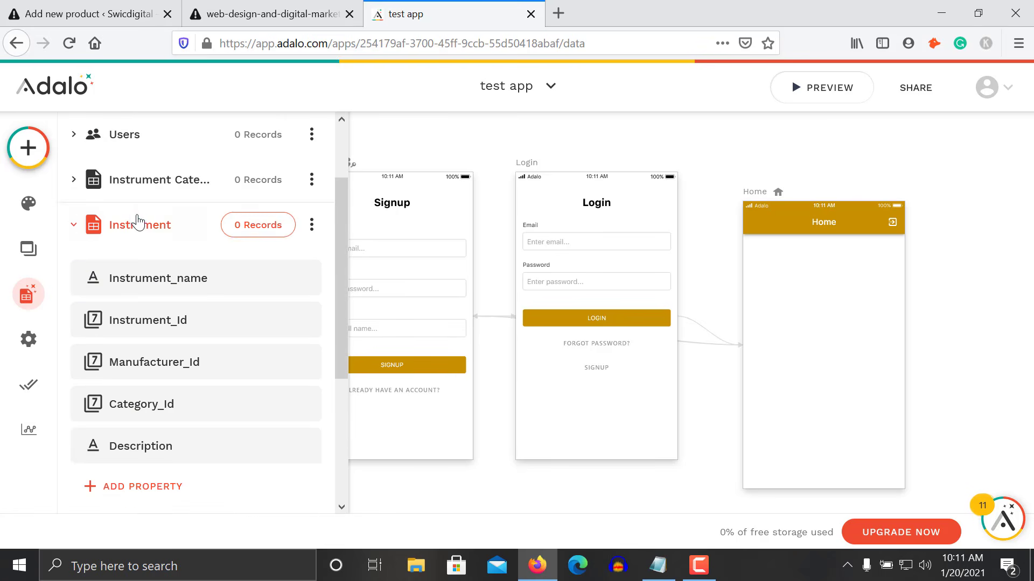
click(156, 232)
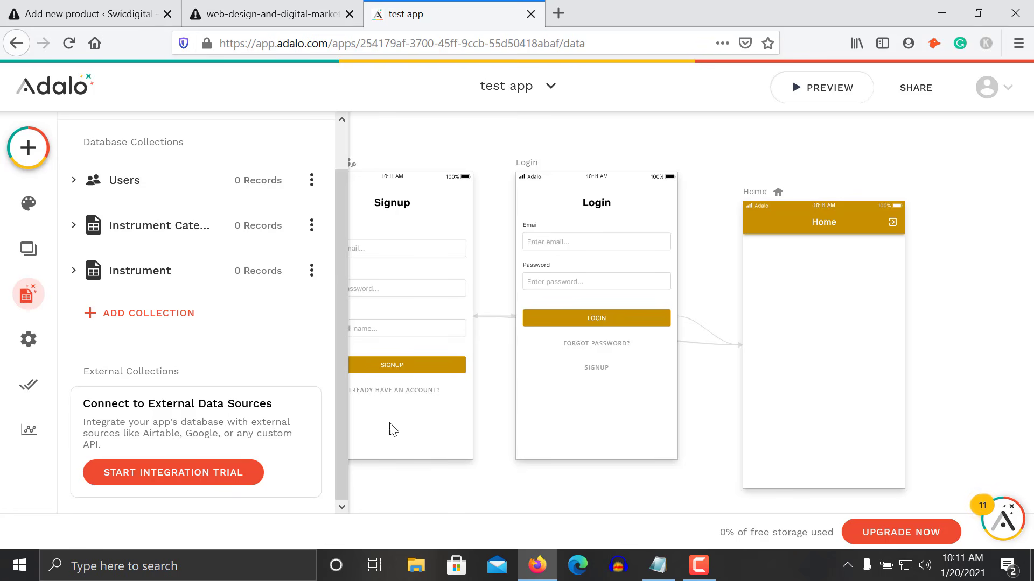
mouse_move(340, 383)
mouse_down()
mouse_move(350, 302)
mouse_move(340, 375)
mouse_up()
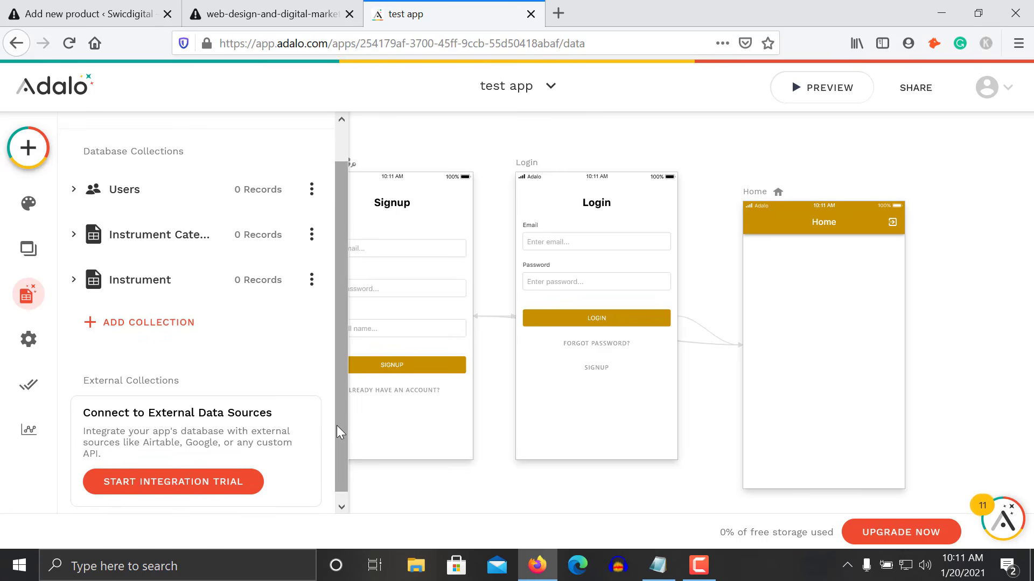
drag(338, 435, 339, 443)
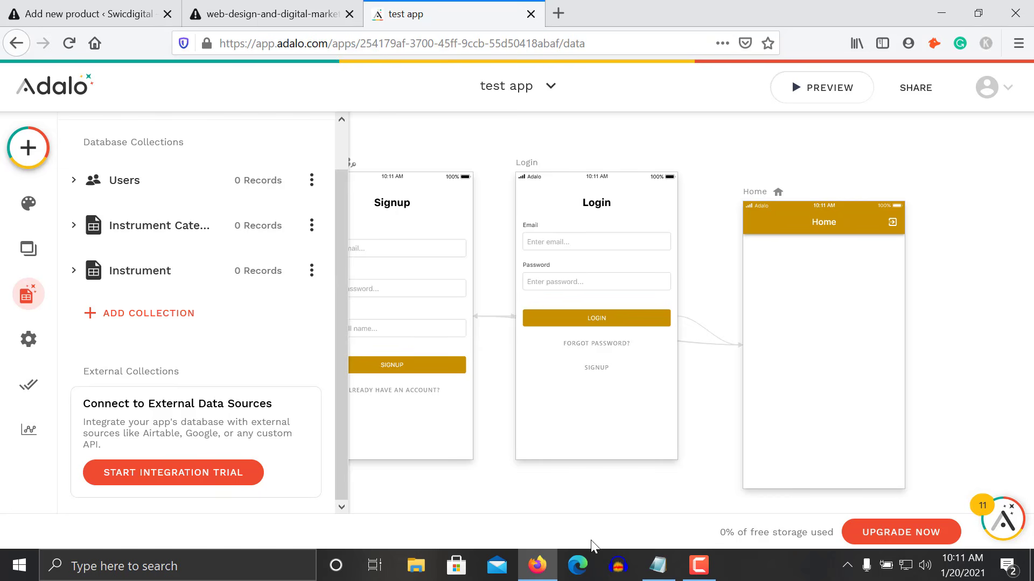
click(660, 565)
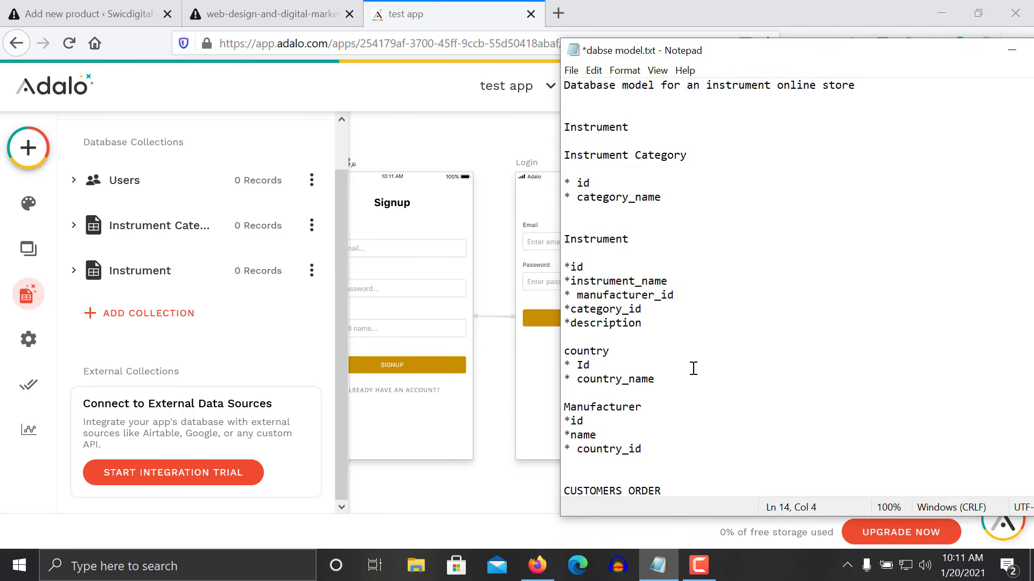
- Copy the table name country from the Notepad database model and create a collection with that name in Adalo
drag(657, 382, 558, 351)
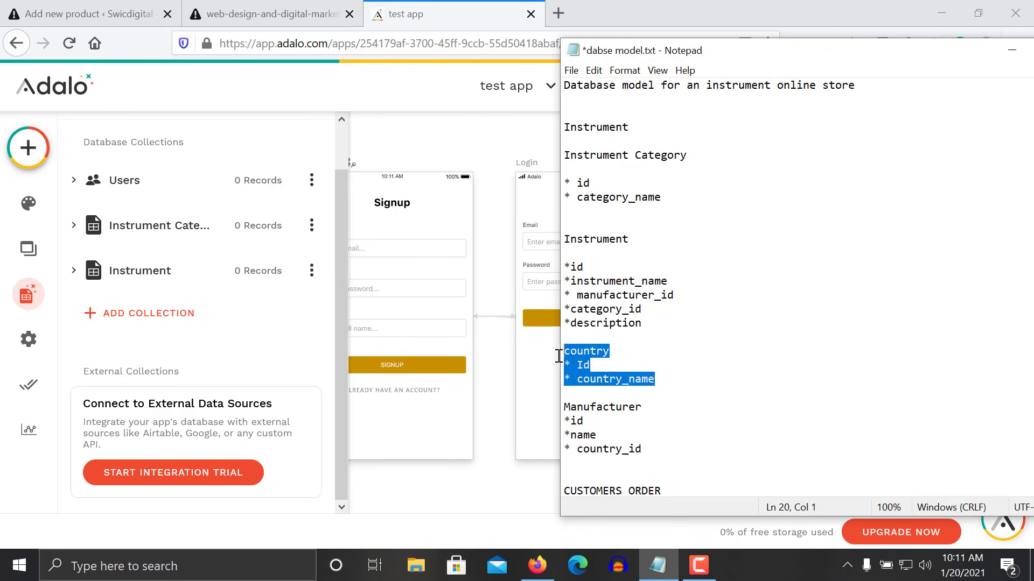
click(623, 351)
drag(623, 351, 553, 351)
key(ctrl+c)
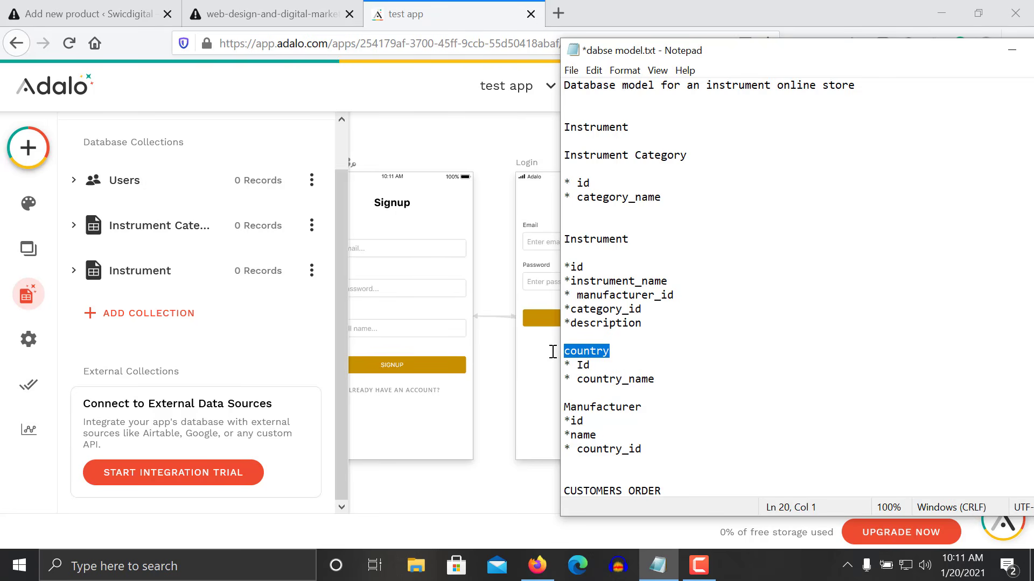
click(180, 312)
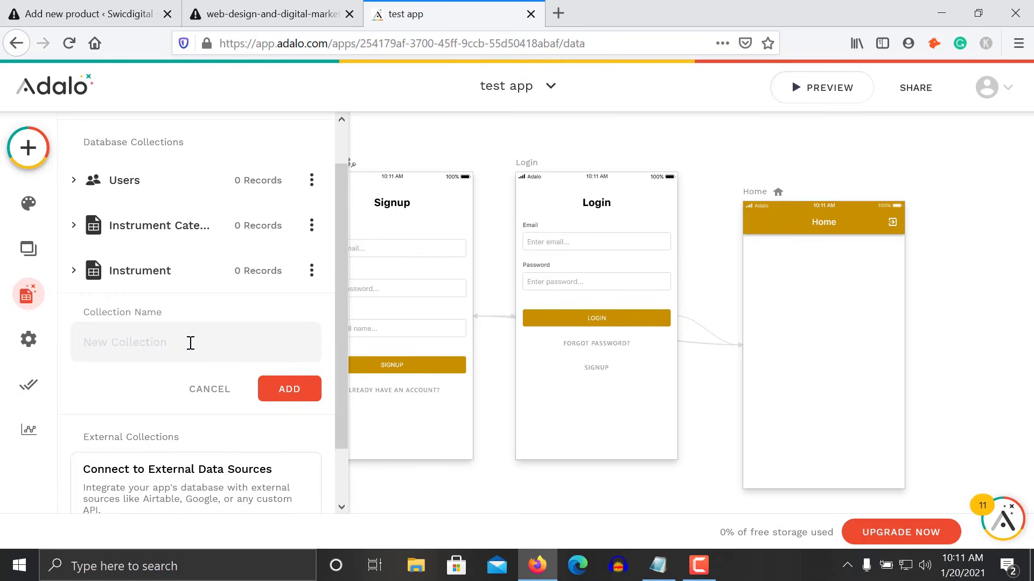
click(190, 343)
key(ctrl+v)
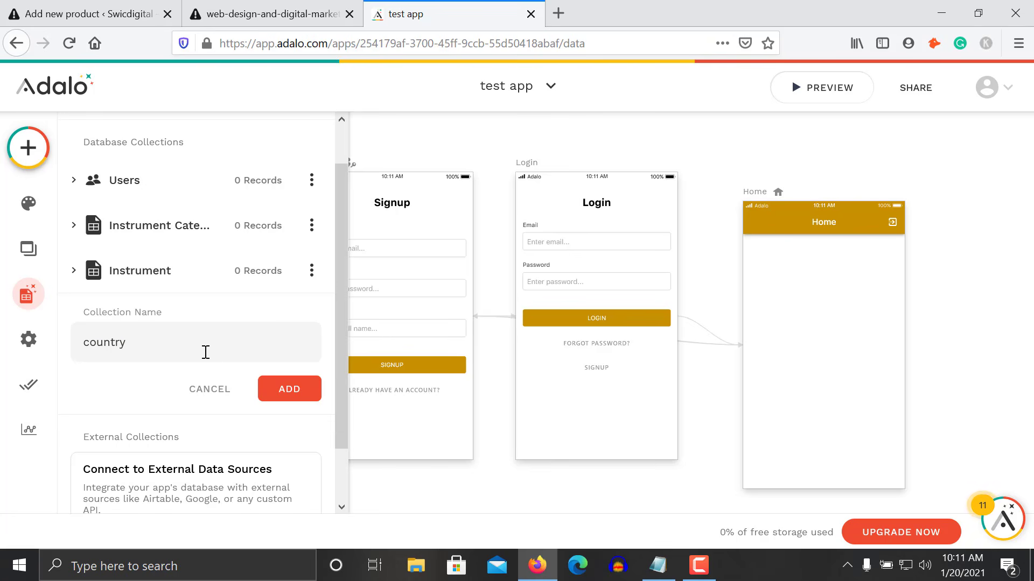
click(273, 387)
- Rename the country collection's default Name property to Country_Name and save it
click(157, 381)
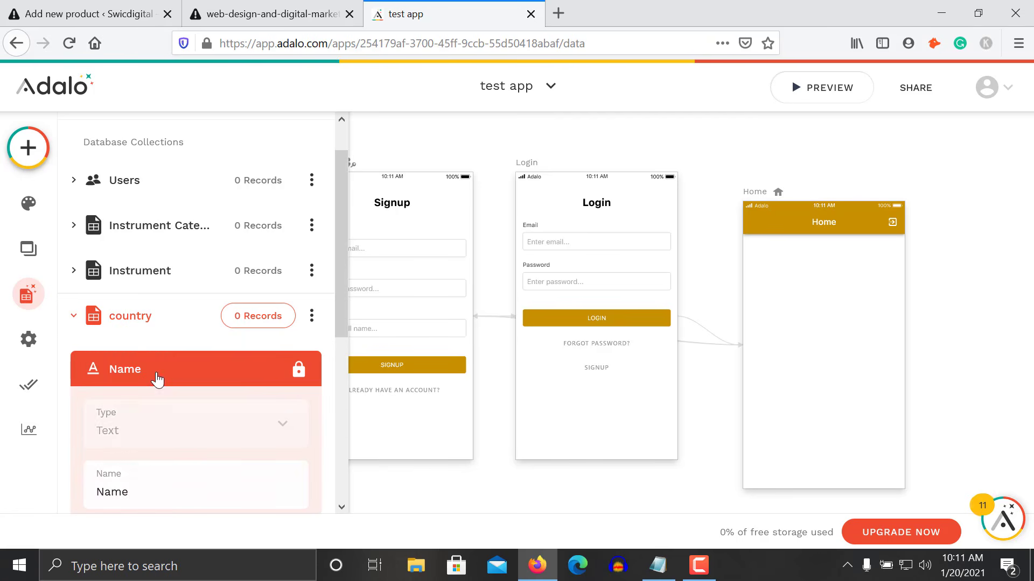
double_click(151, 484)
text(Country_Name)
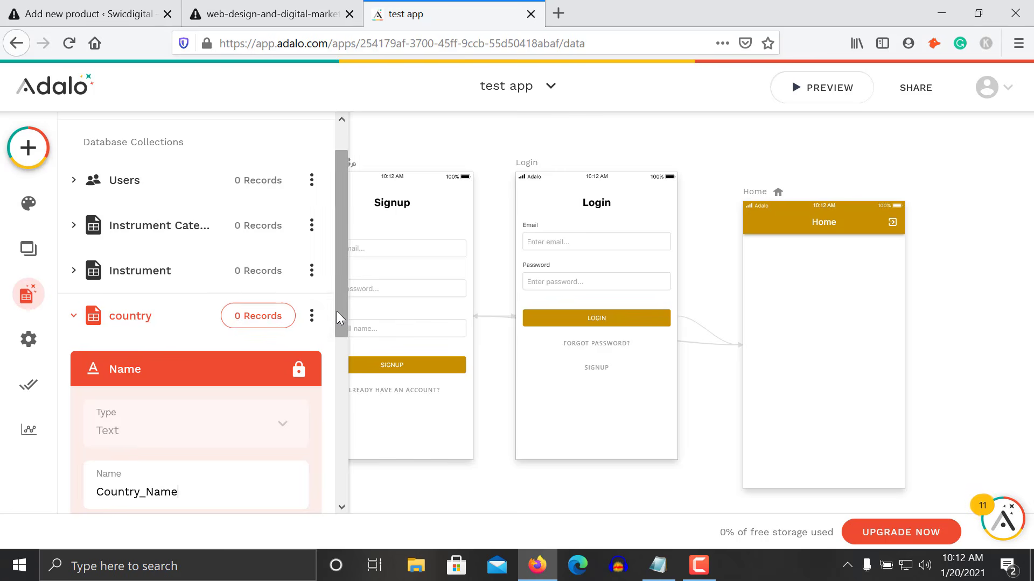
drag(337, 311, 337, 419)
click(262, 376)
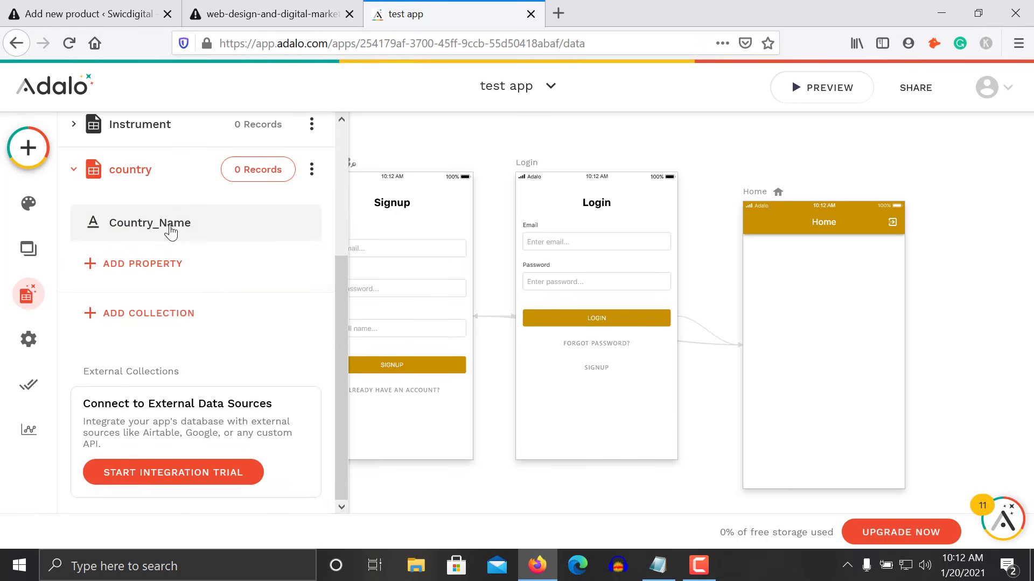
- Add a Number property named Country_Id to the country collection and save it
click(139, 265)
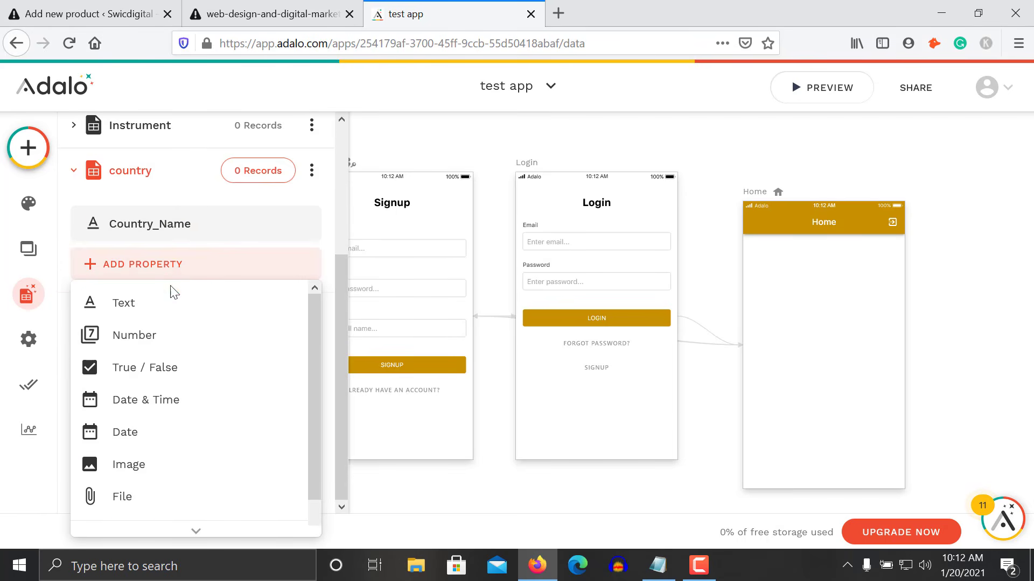
click(164, 336)
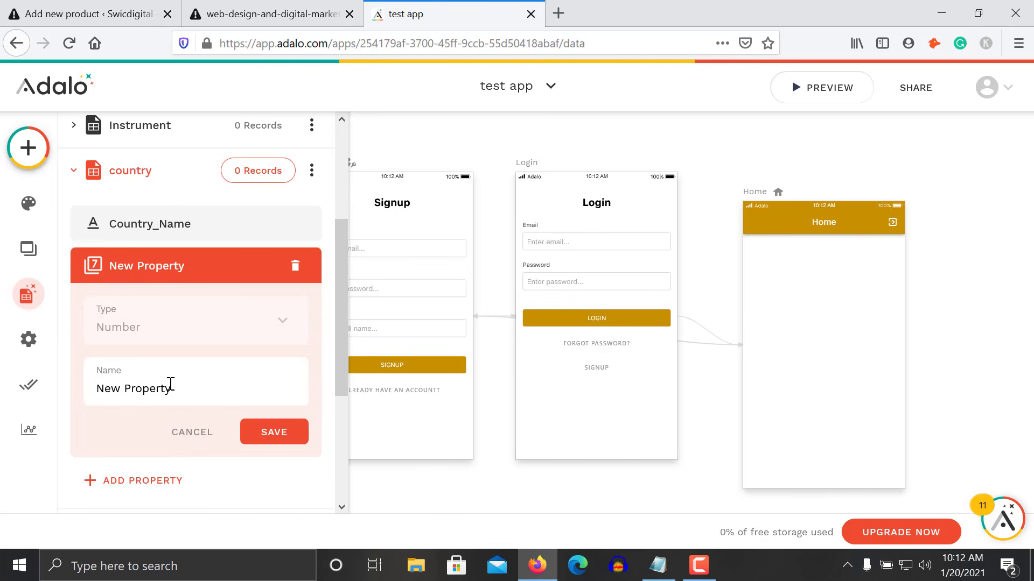
triple_click(170, 385)
text(Country)
key(BackSpace)
key(BackSpace)
text(Id)
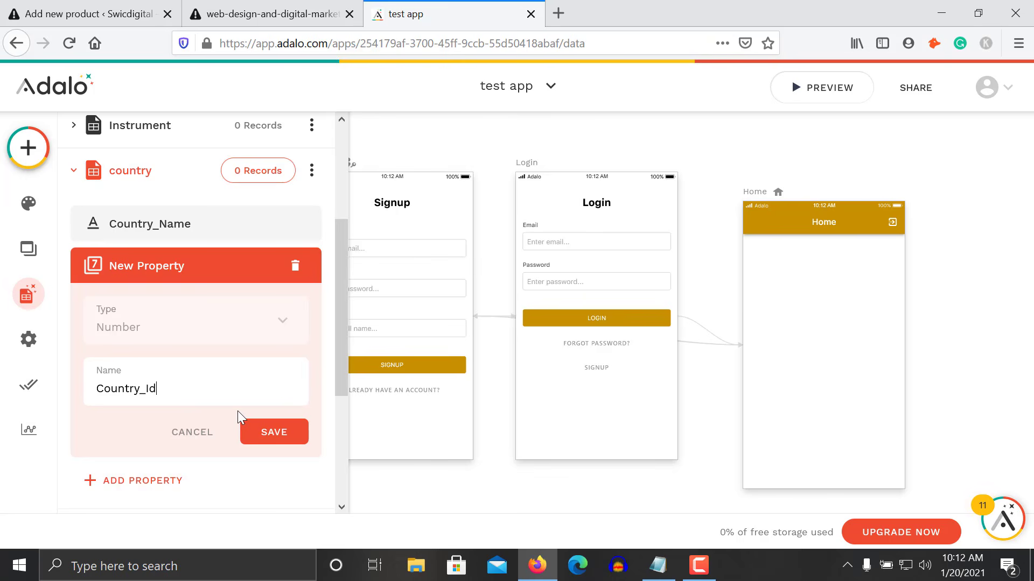
click(273, 434)
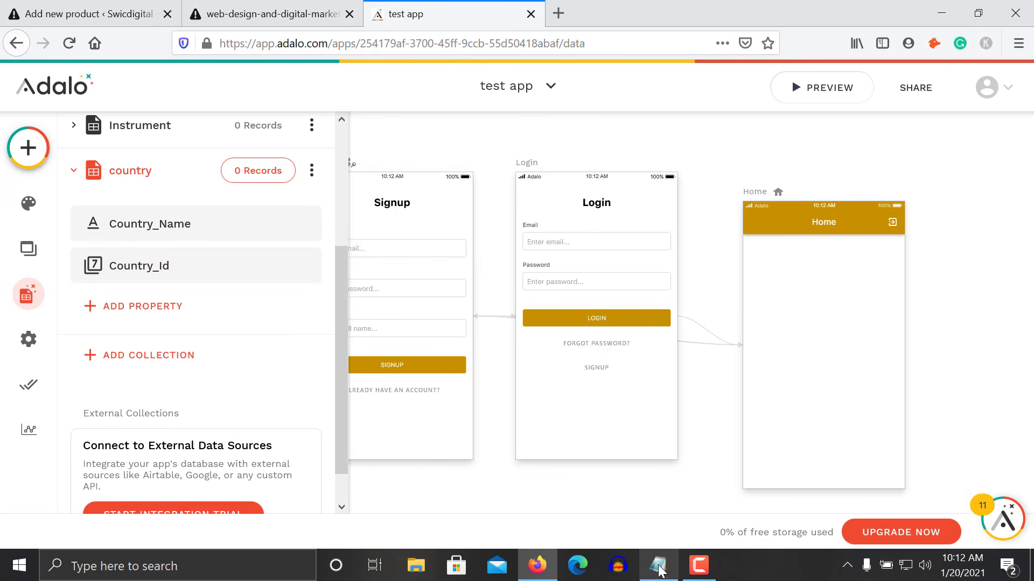
- Check the next table in the Notepad database model and add a collection named Manufacturer in Adalo
click(658, 567)
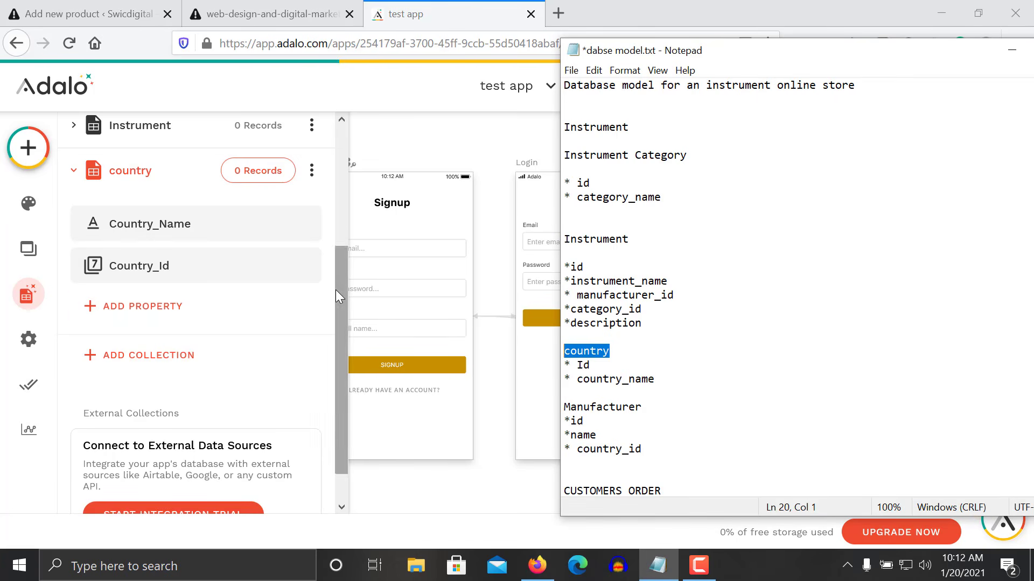
click(177, 355)
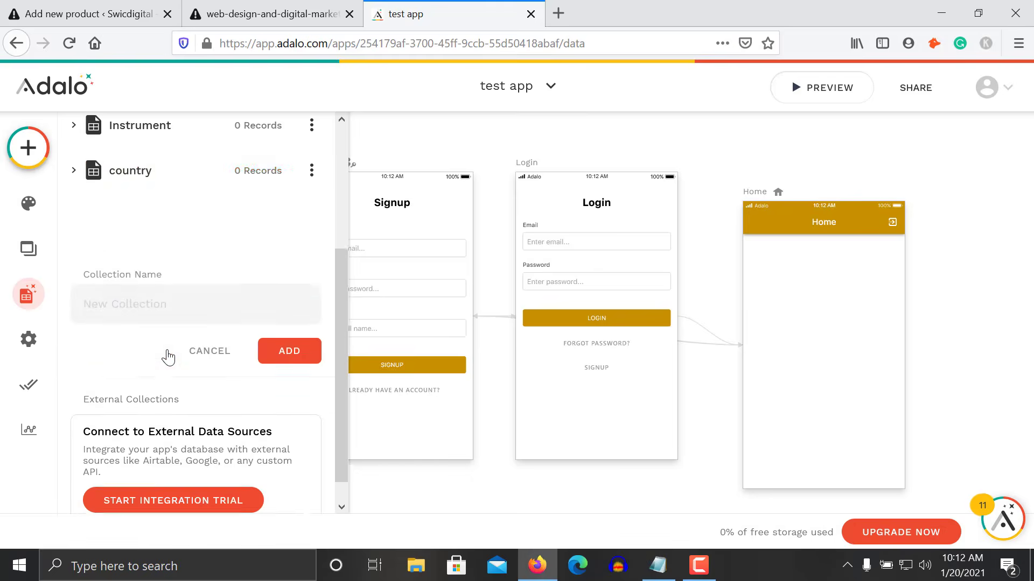
text(Ma)
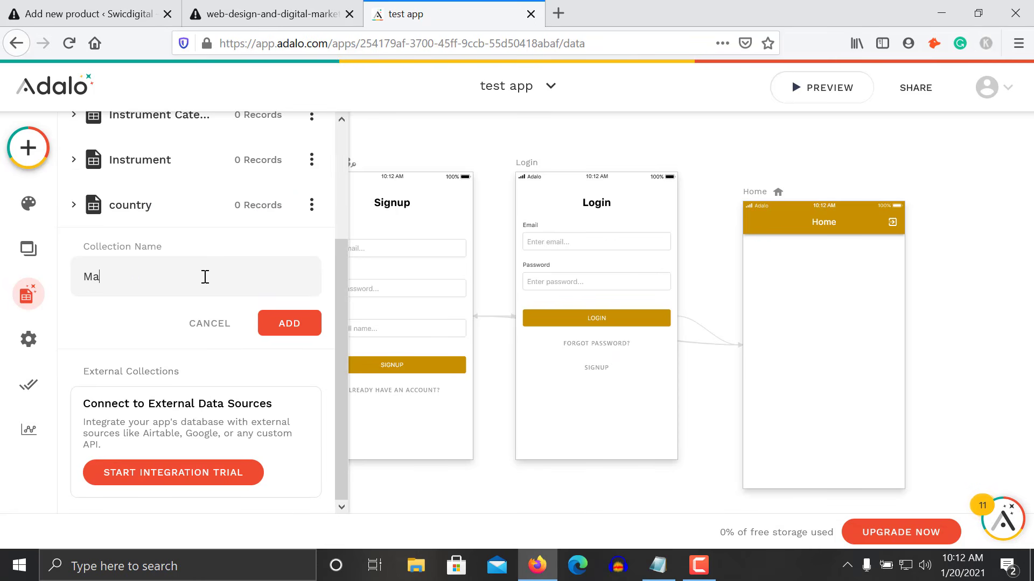
text(nufactur)
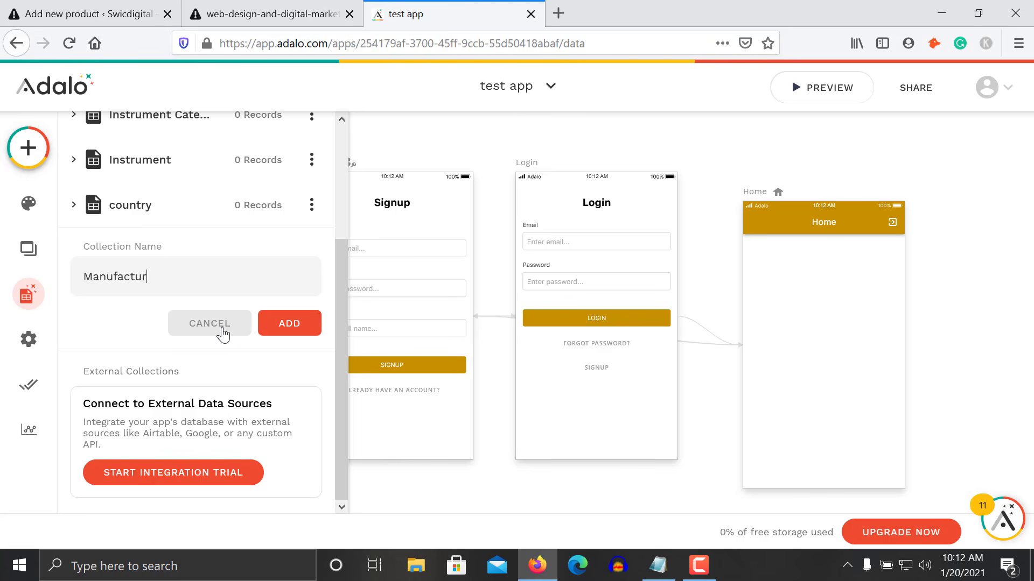
text(er)
drag(340, 354, 343, 251)
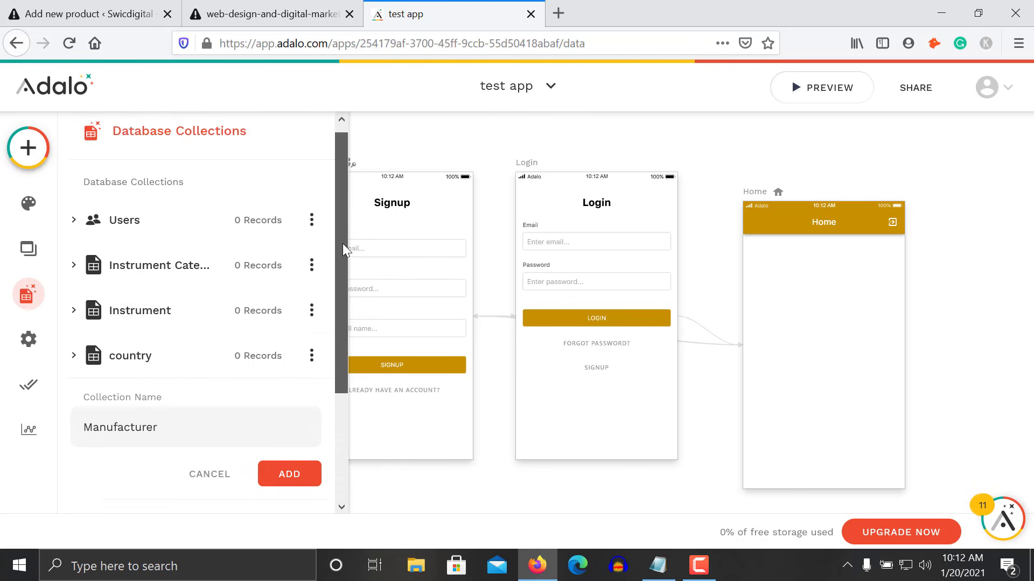
scroll(337, 256, down, 3)
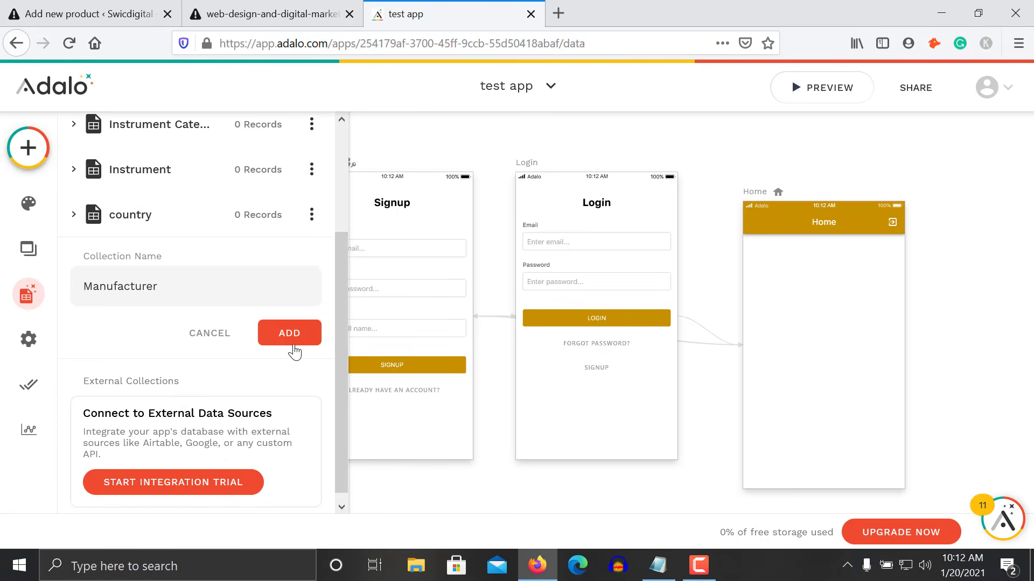
click(290, 334)
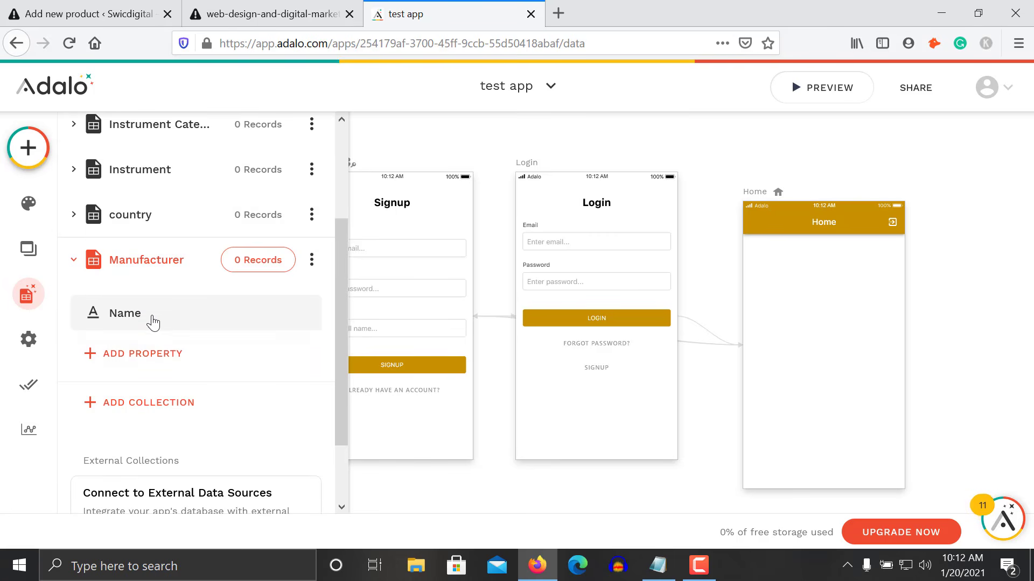
- Rename the Manufacturer collection's default Name property to Manufacturer_Name and save it
click(154, 322)
double_click(157, 441)
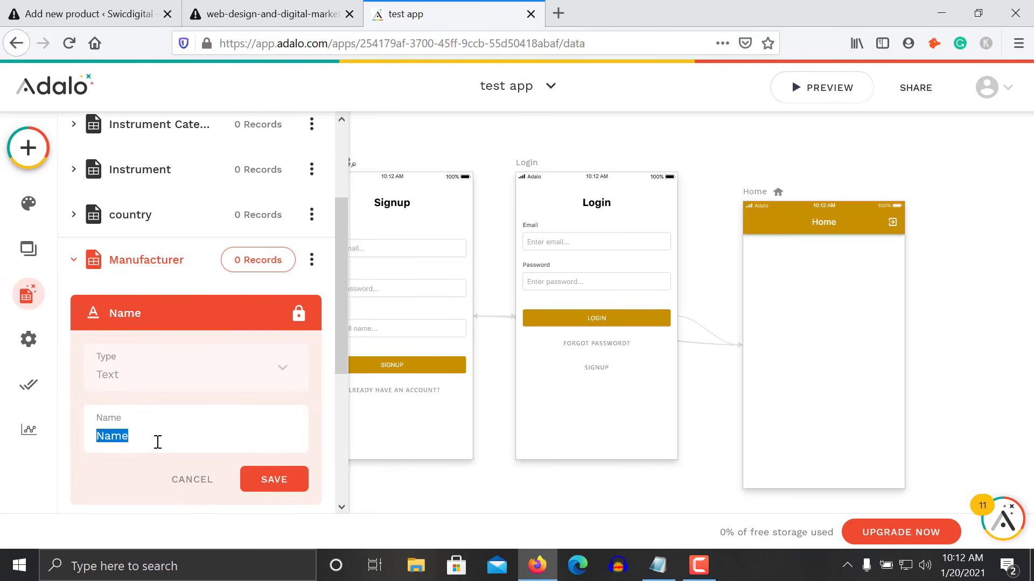
text(Manufacturer_Nam)
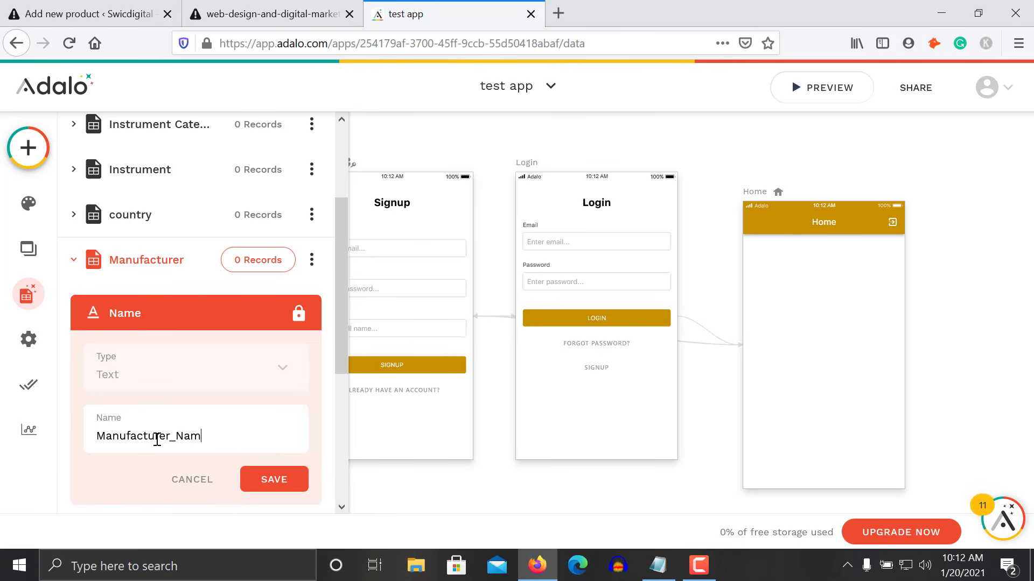
click(266, 485)
- Add a Number property named Manufacturer_Id to the Manufacturer collection and save it
click(203, 355)
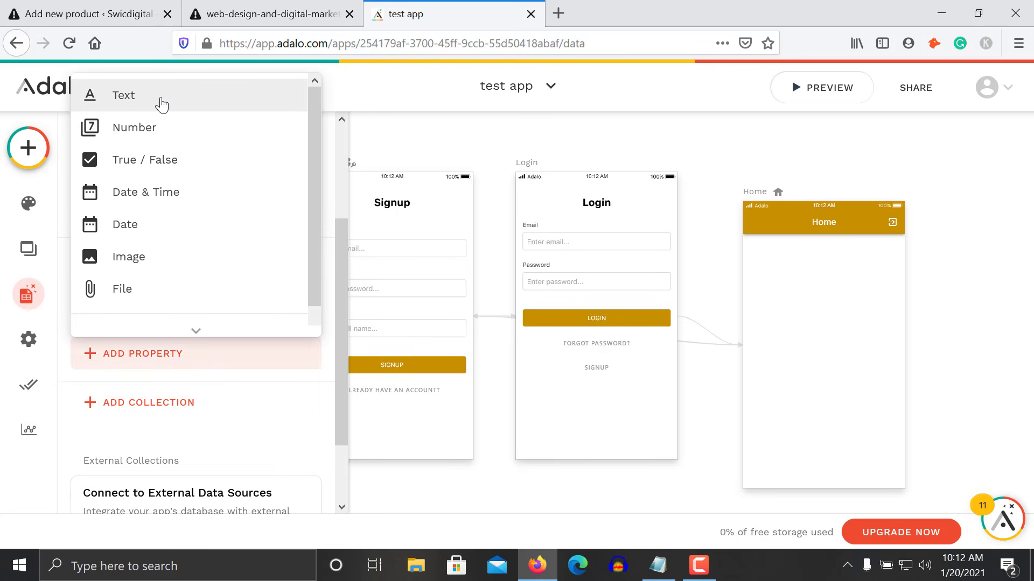
click(159, 128)
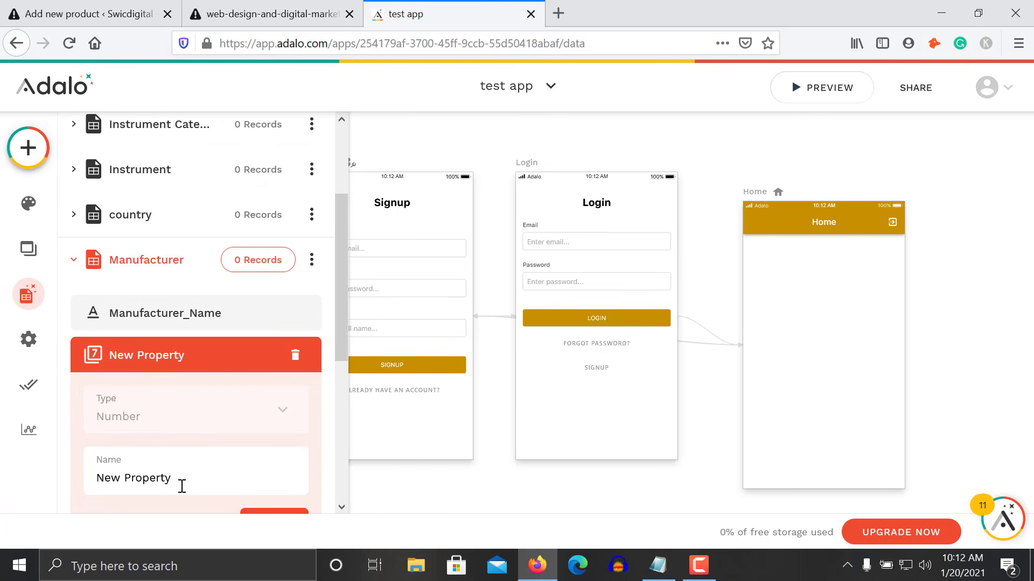
triple_click(182, 487)
text(Manufacturer_Id)
click(250, 512)
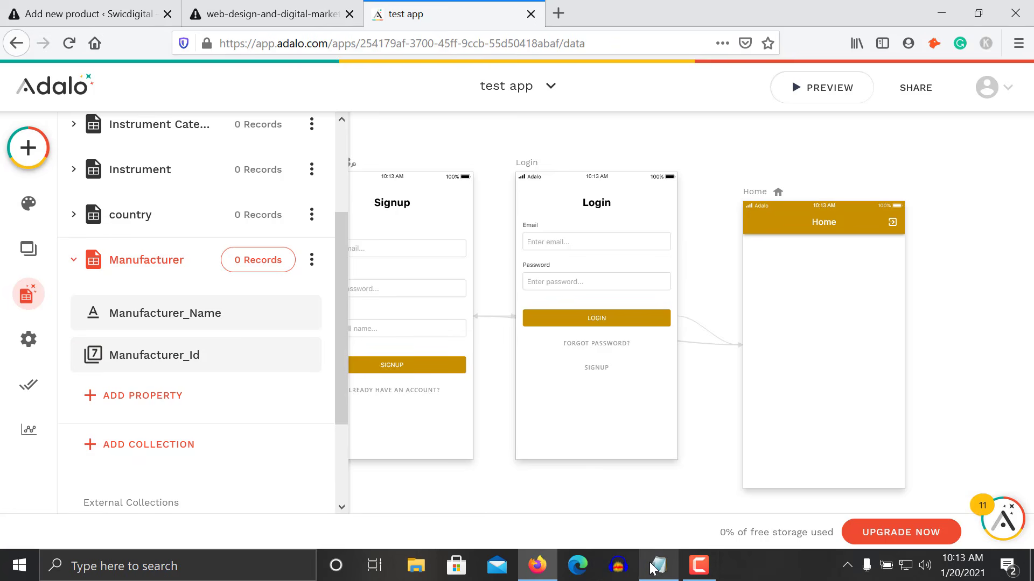
- Consult the Manufacturer table in the Notepad model and add a Number property named Country_Id to the Manufacturer collection in Adalo
click(656, 566)
click(656, 566)
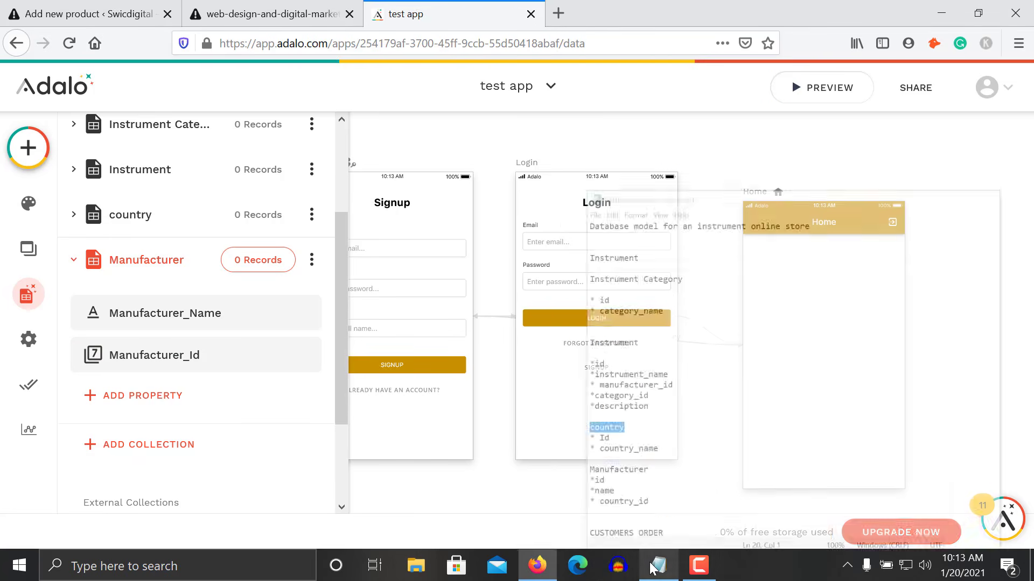
click(656, 566)
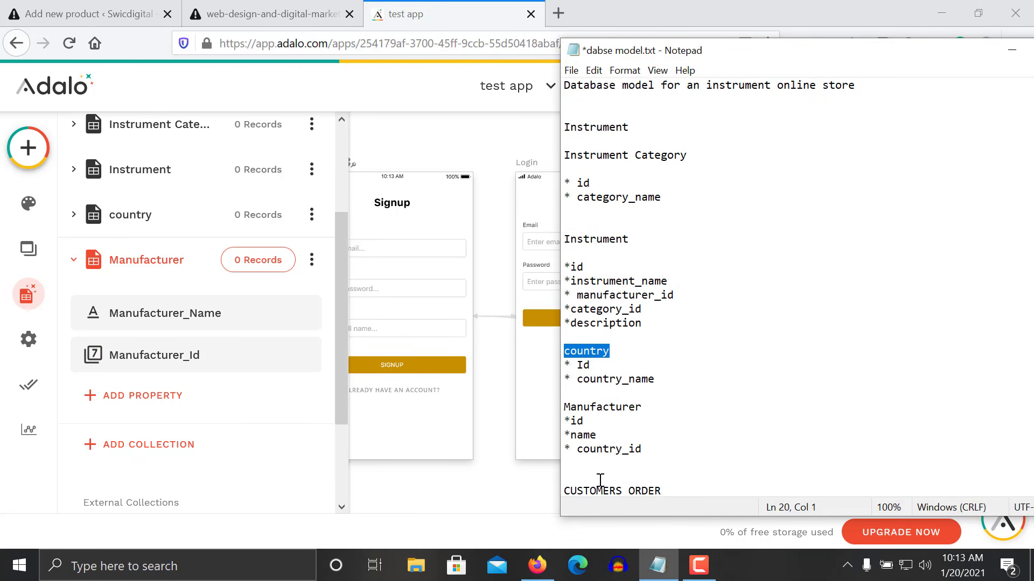
click(658, 565)
scroll(341, 385, down, 1)
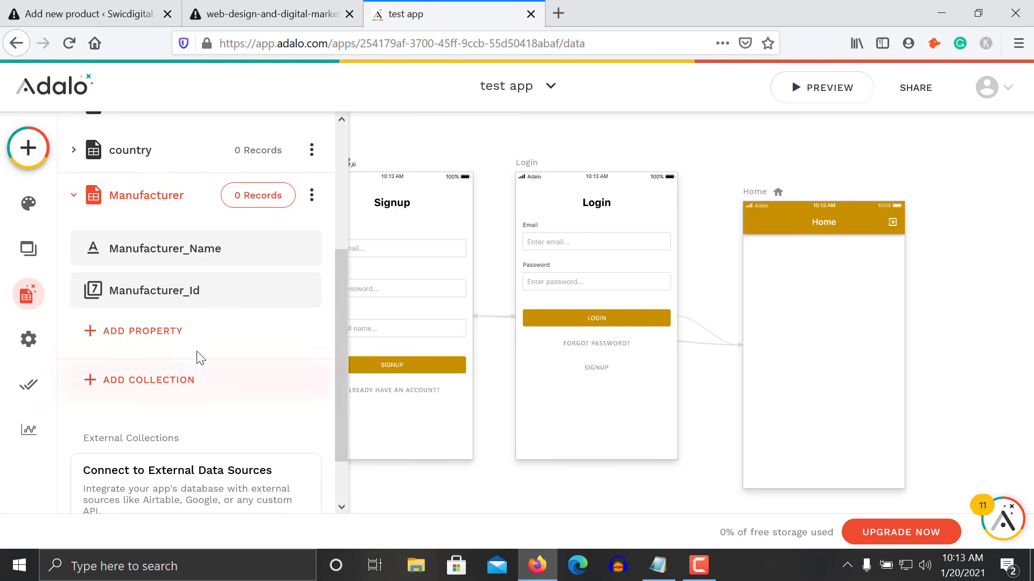
click(168, 330)
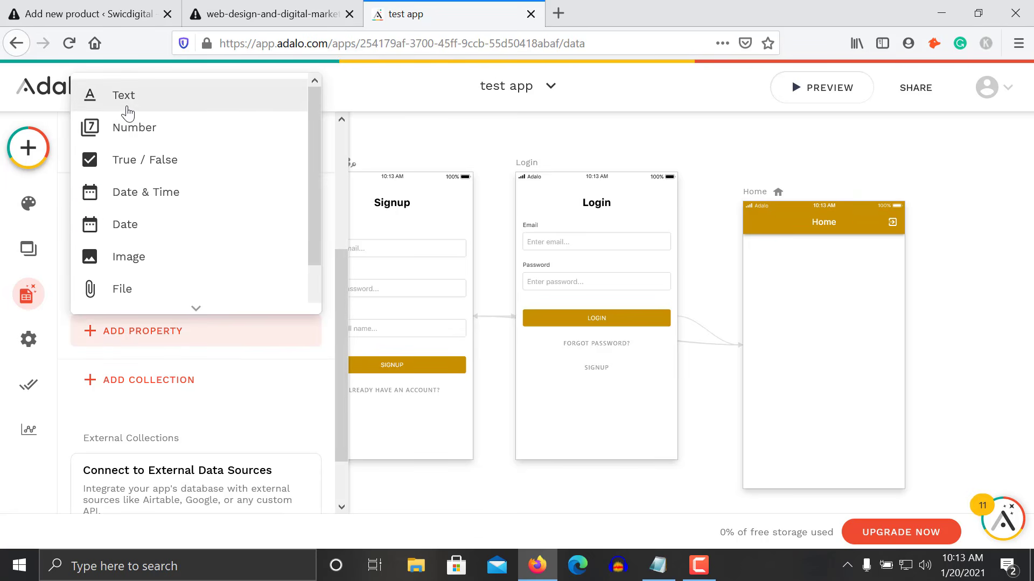
click(147, 138)
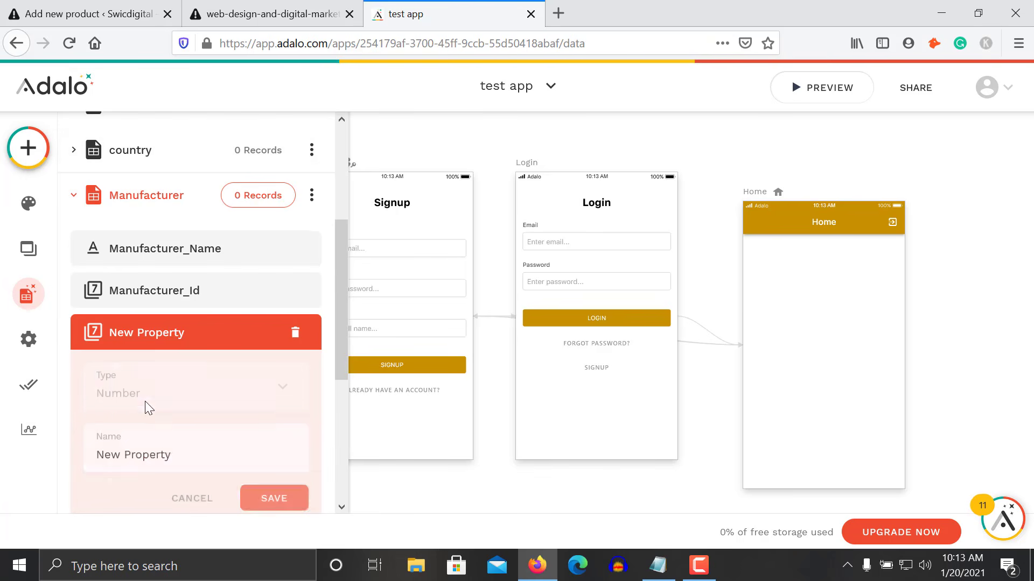
triple_click(159, 457)
text(Cou)
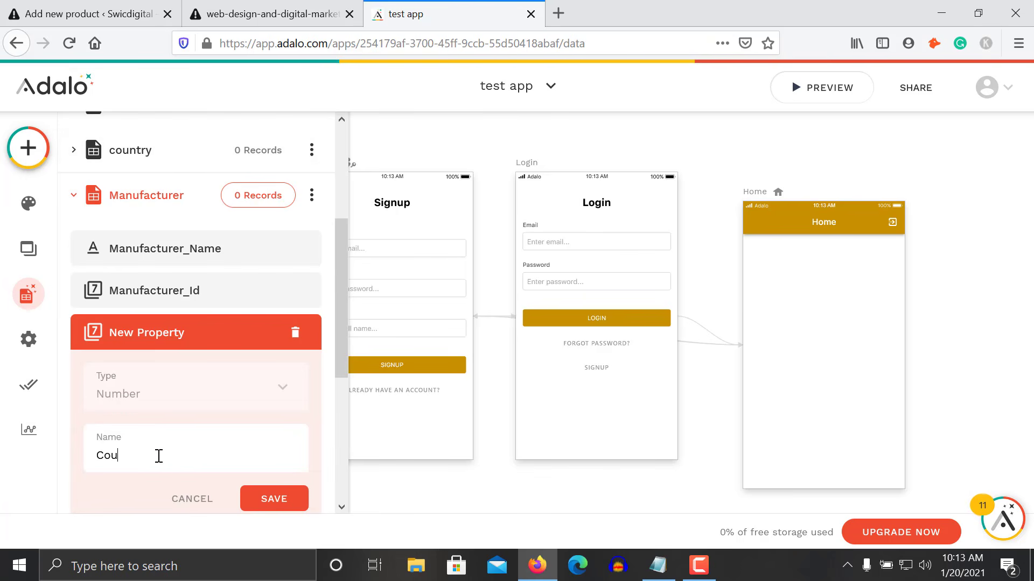
text(ntry_Id)
click(281, 510)
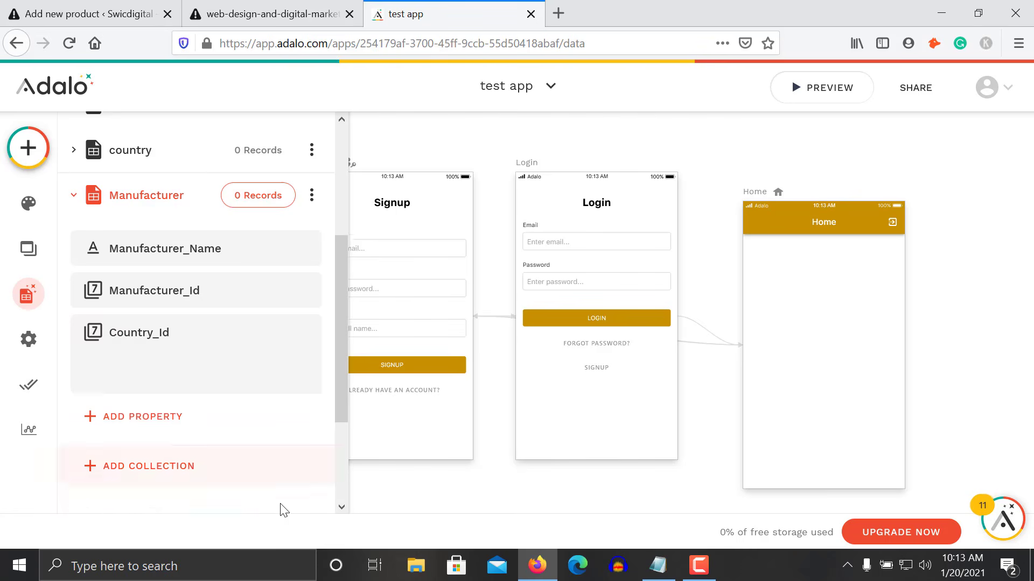
- Review the tables under CUSTOMERS ORDER in the Notepad database model, and return to Adalo to collapse the Manufacturer collection
click(666, 575)
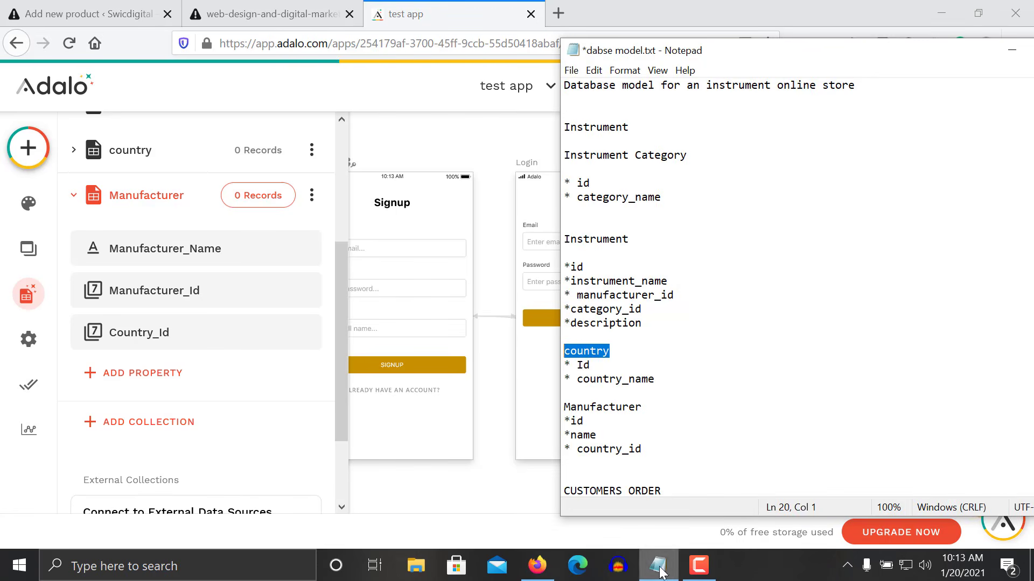
click(832, 374)
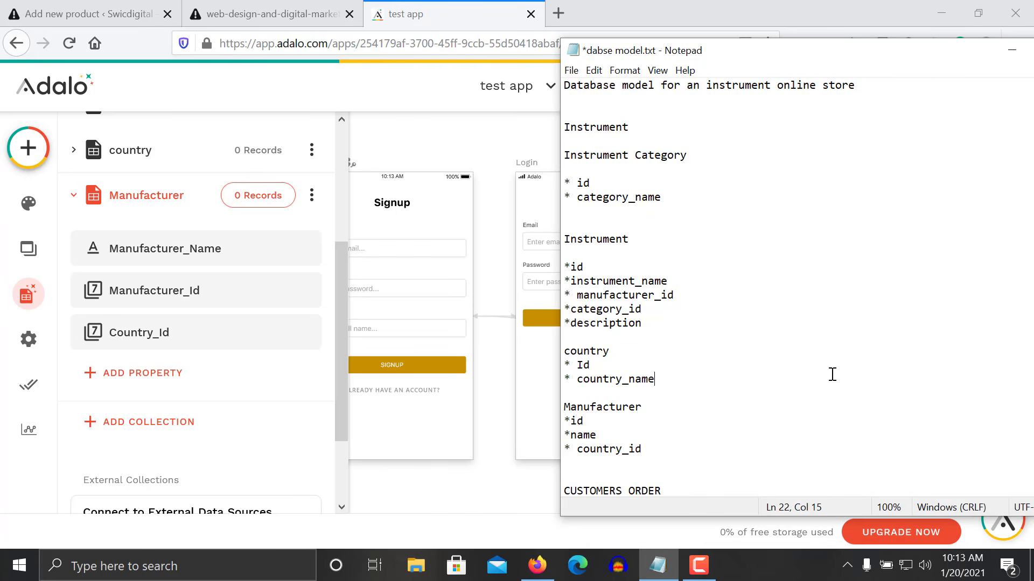
key(Down)
key(Down)
key(Down)
key(Down)
key(Down)
key(Down)
key(Down)
key(Down)
key(Down)
key(Down)
key(Down)
key(Down)
key(Down)
key(Down)
key(Down)
key(Down)
key(Down)
key(Down)
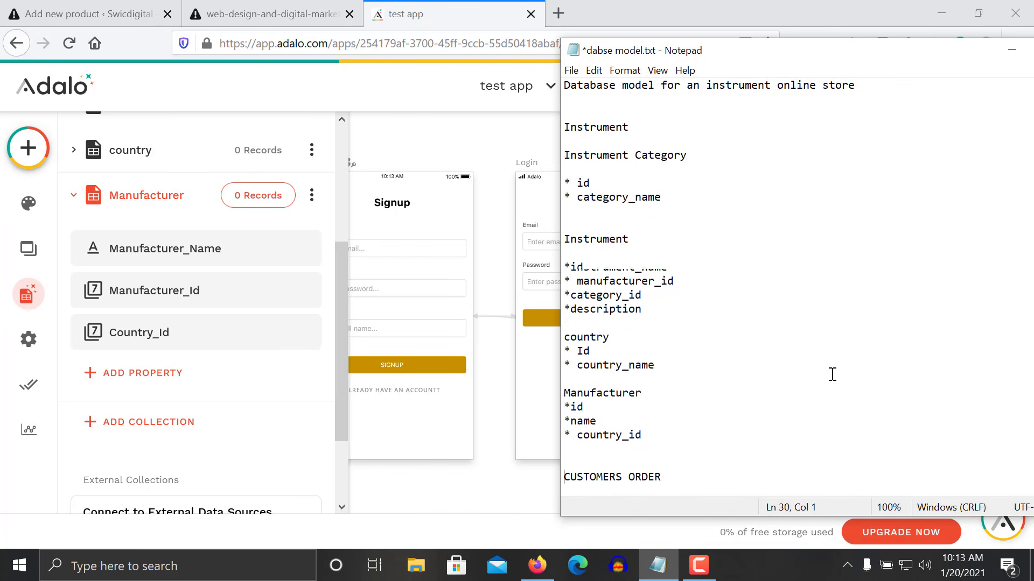
key(Down)
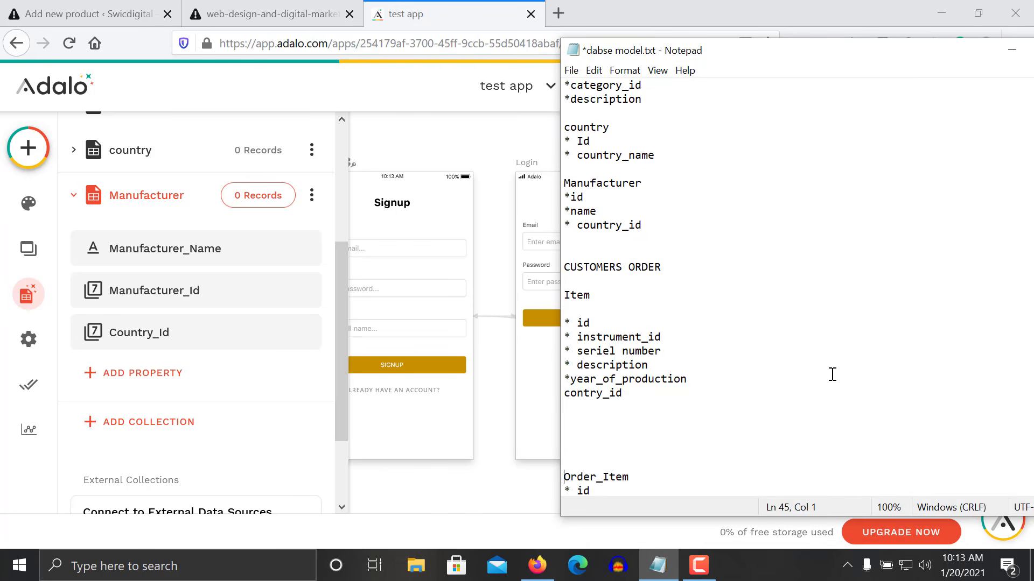
click(157, 205)
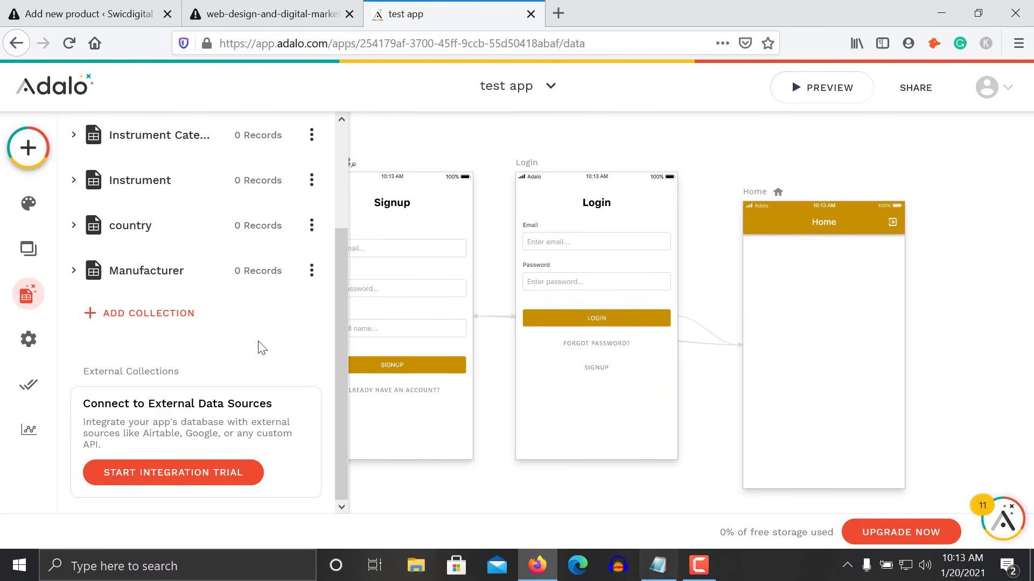
- Create a new collection named Item in Adalo, taking the name from the Notepad database model
click(198, 328)
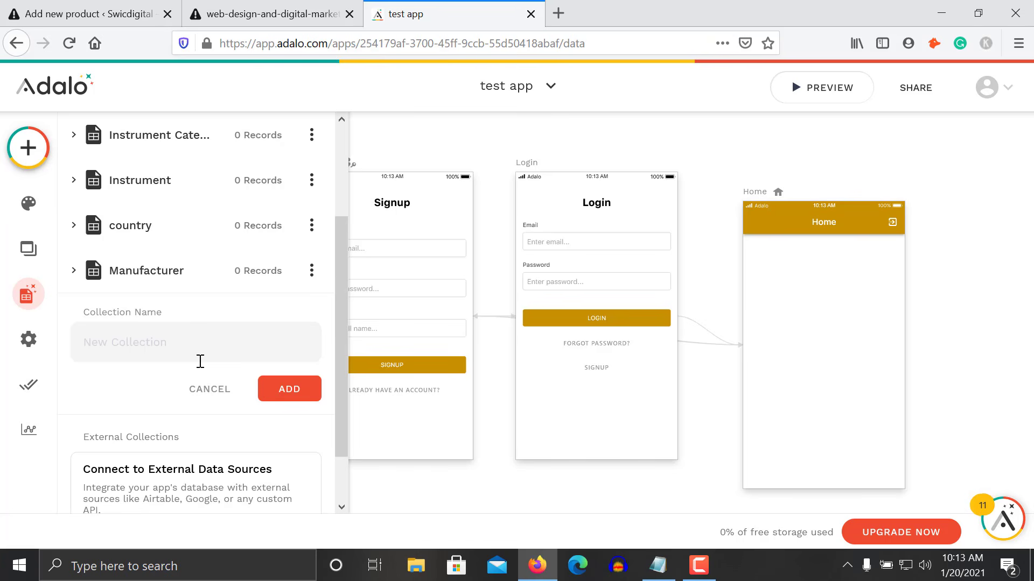
text(Customer_)
click(659, 566)
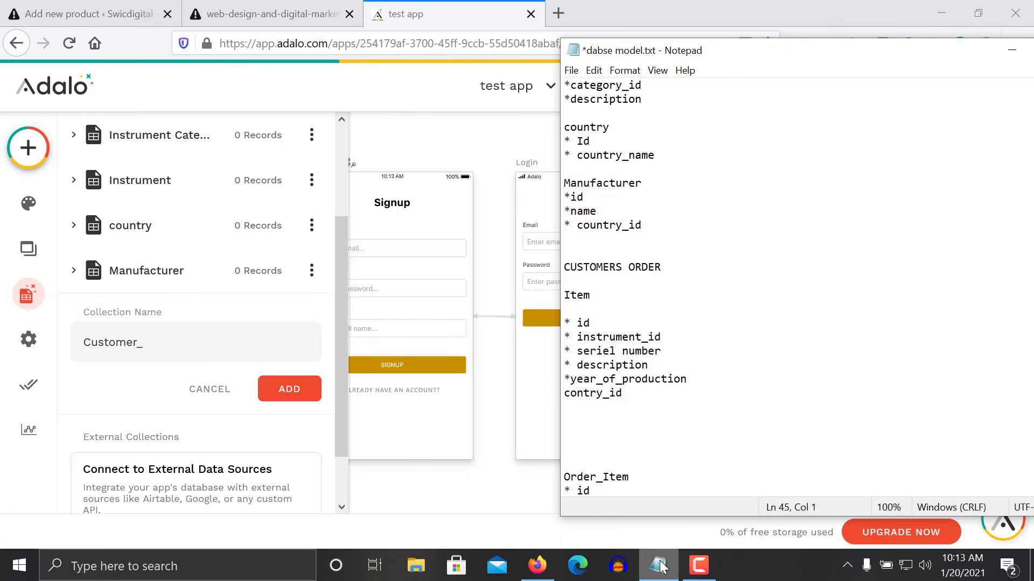
double_click(152, 343)
key(BackSpace)
text(Item)
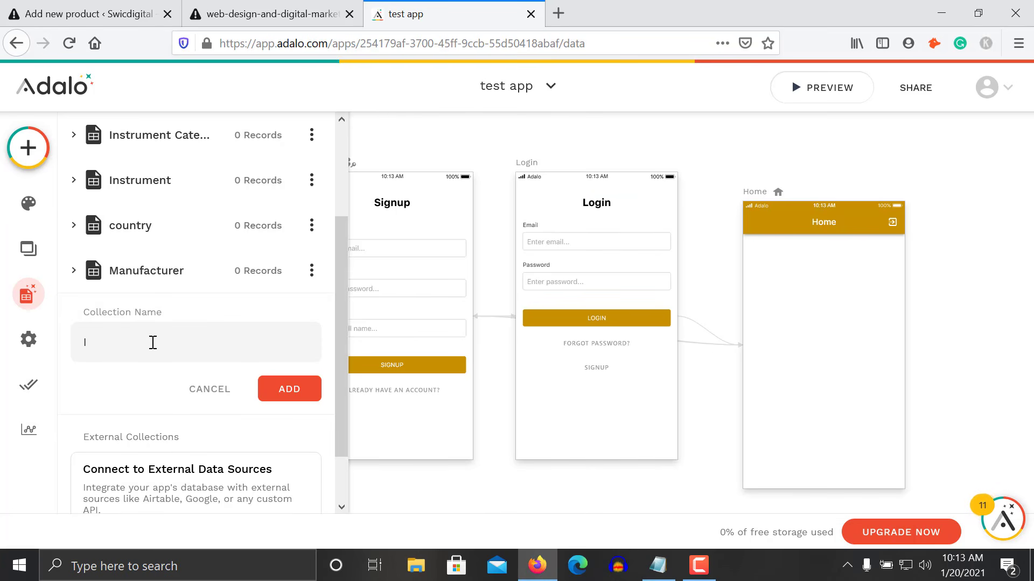
click(288, 389)
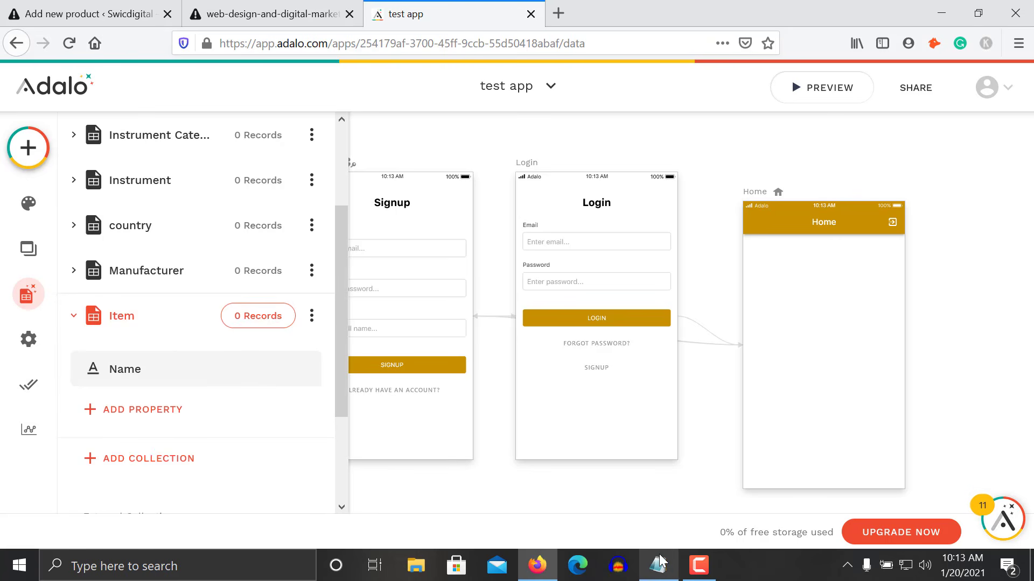
- Consult the Item table in the Notepad model, and rename the Item collection's default Name property to Item_name in Adalo
click(659, 564)
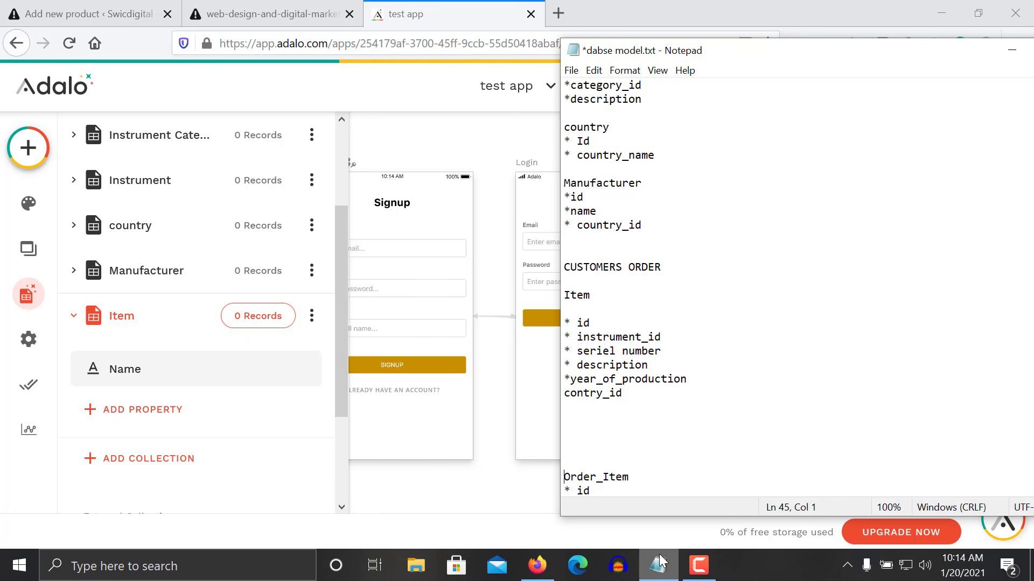
click(659, 563)
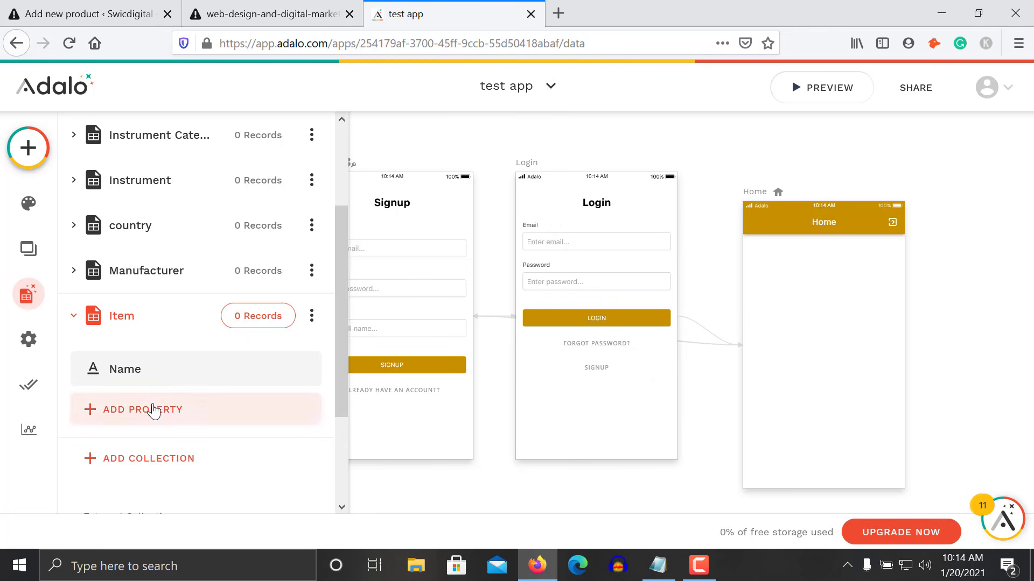
click(160, 377)
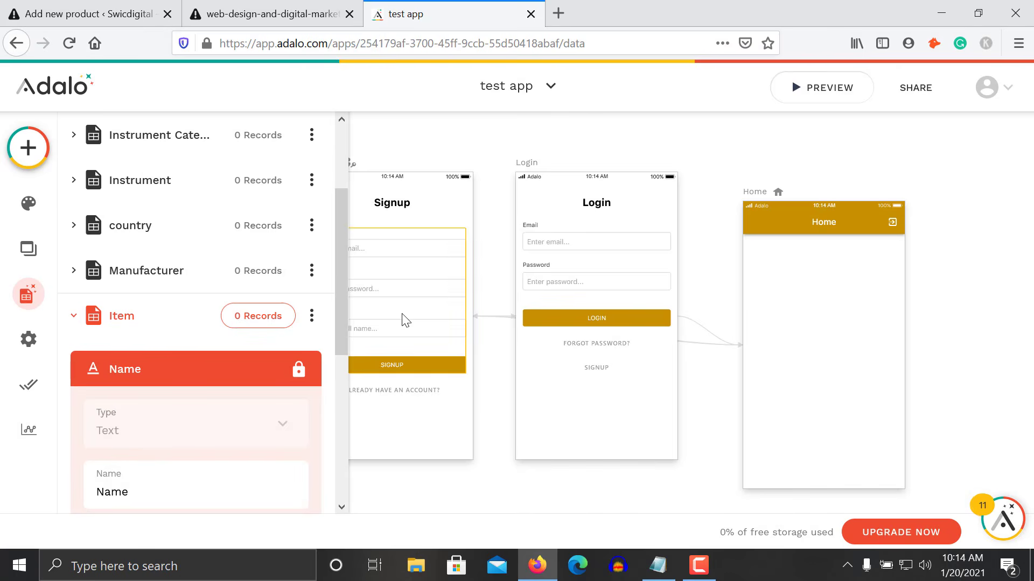
scroll(337, 344, down, 4)
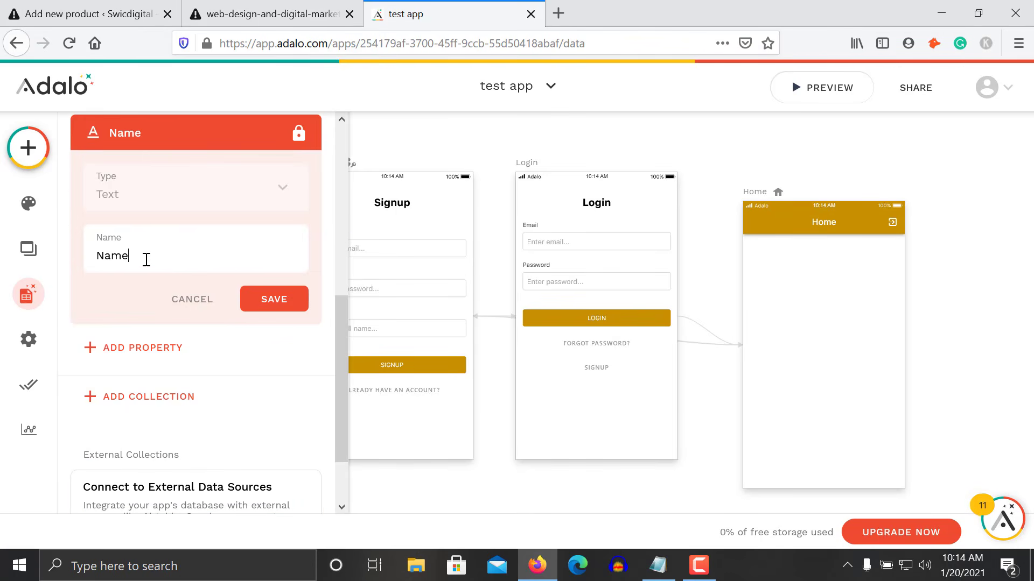
double_click(146, 260)
text(Te)
key(BackSpace)
key(BackSpace)
text(Item_nae)
click(273, 302)
- Recheck the Item table in Notepad, and rename the Item collection's text property to Item_Description in Adalo
click(661, 580)
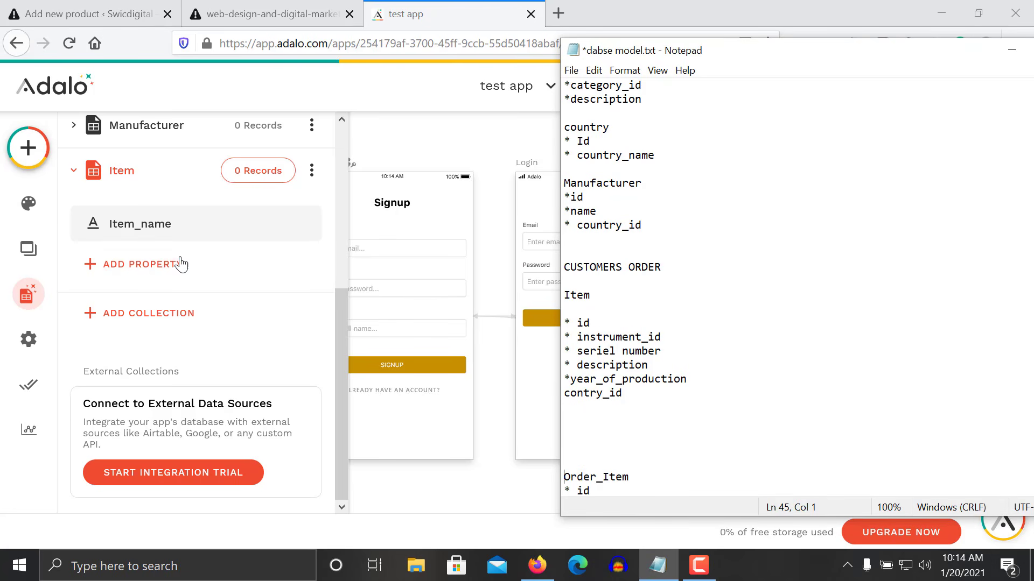
click(193, 221)
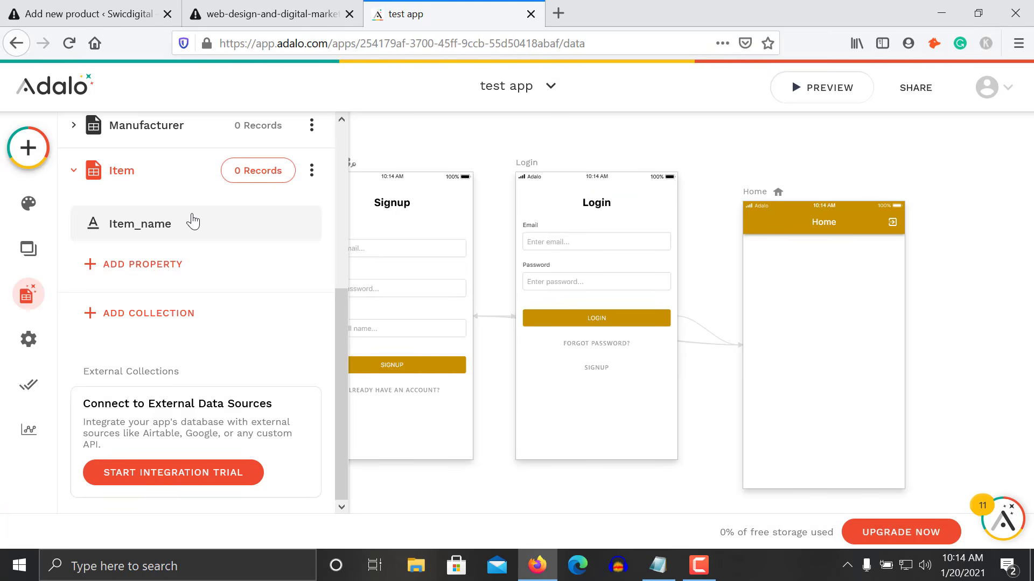
double_click(188, 356)
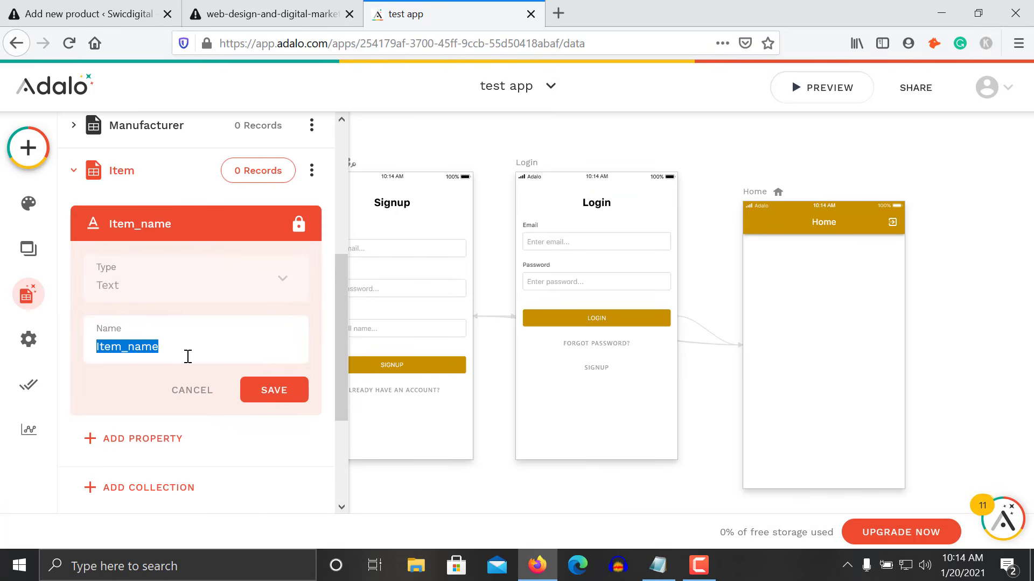
key(BackSpace)
text(Item_)
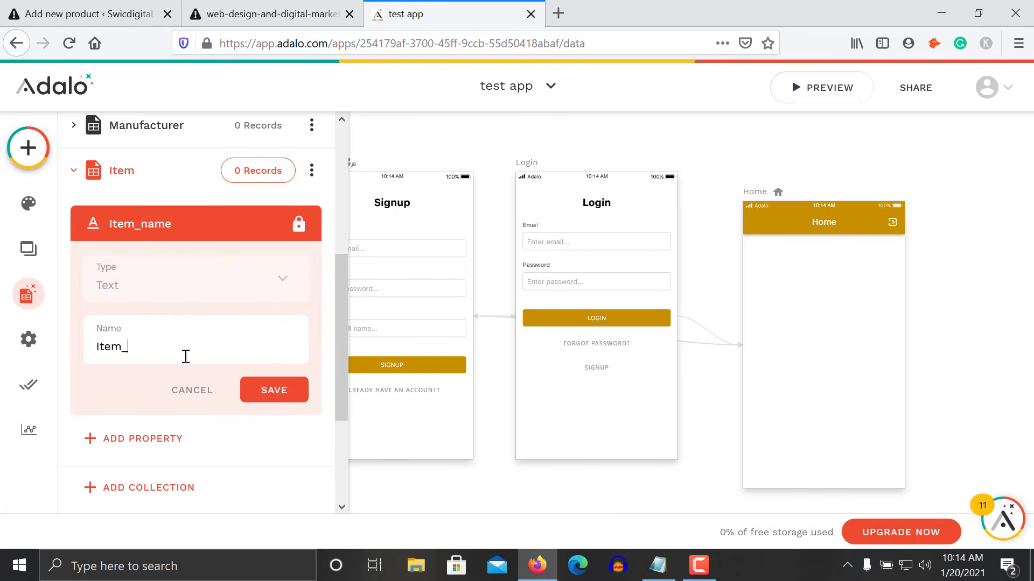
text(Desctipption)
key(Return)
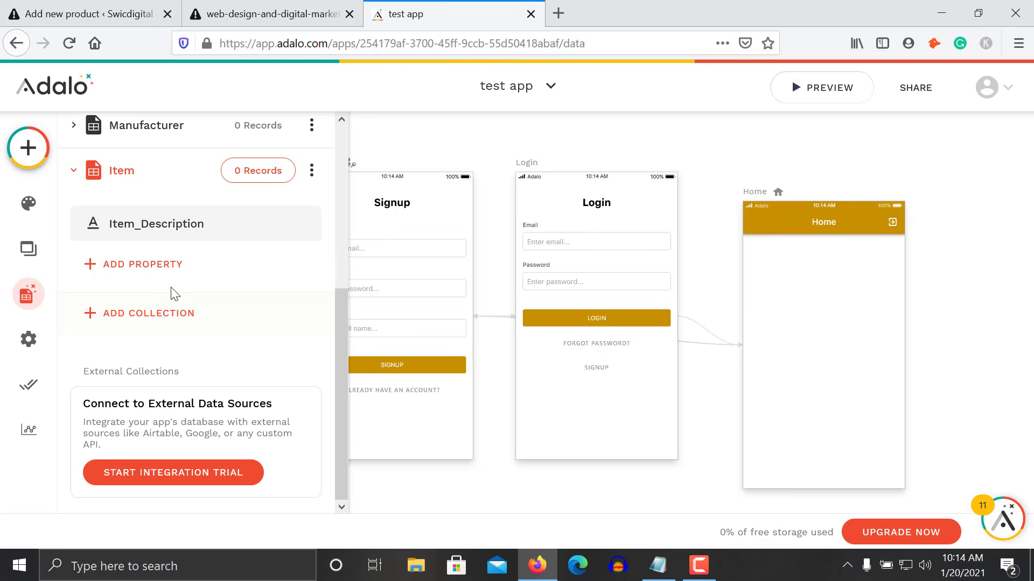
- Add a Date property named Year_of_Production to the Item collection, checking the name against the Notepad model, and save it
click(143, 264)
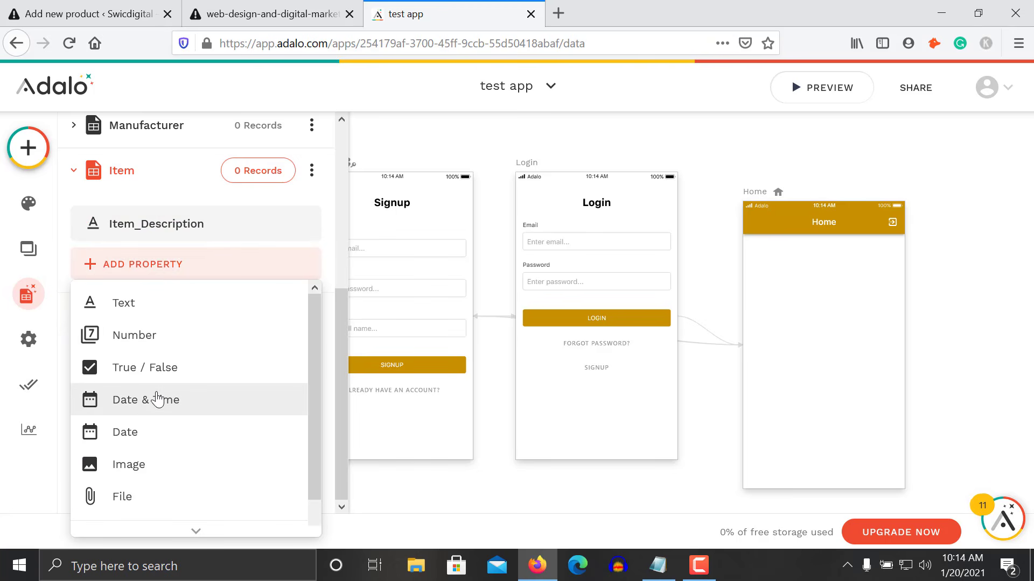
click(144, 435)
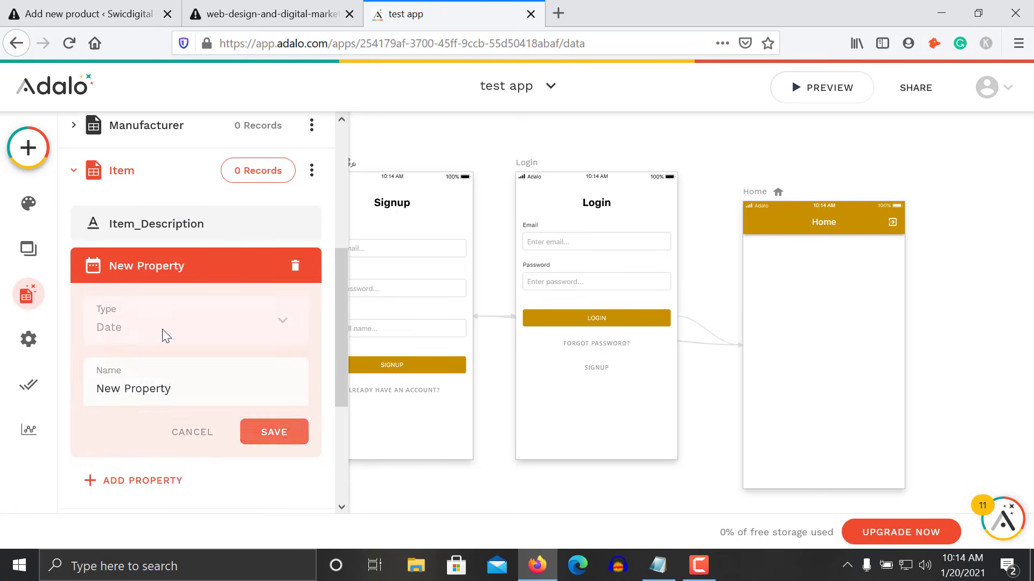
triple_click(159, 389)
text(Manufac)
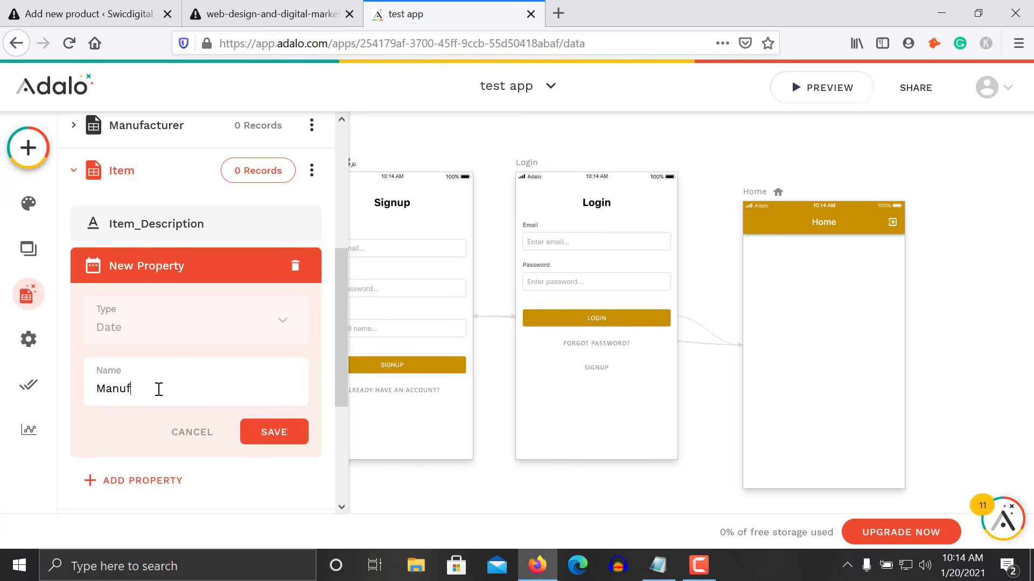
text(ture_date)
click(666, 576)
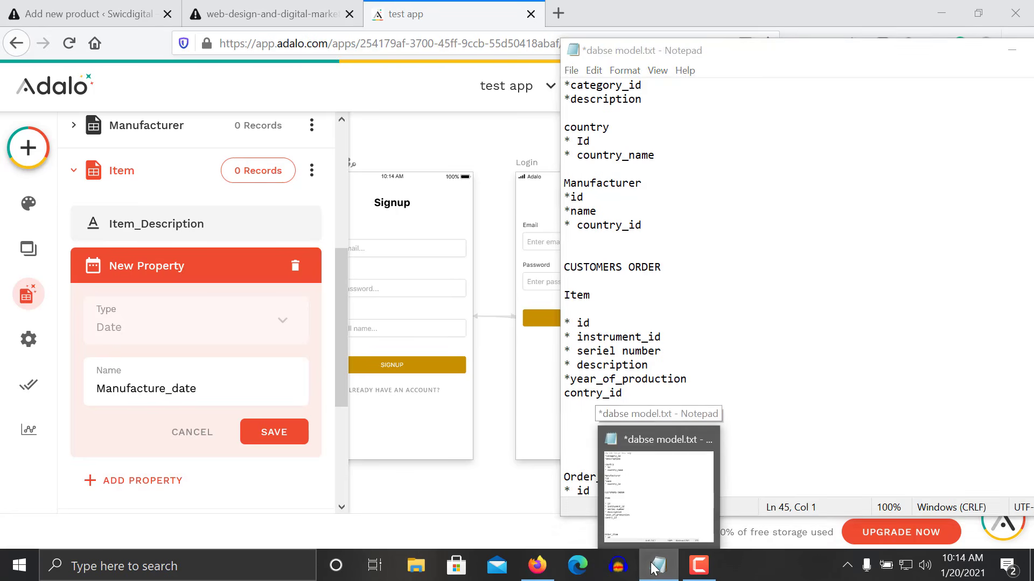
click(653, 568)
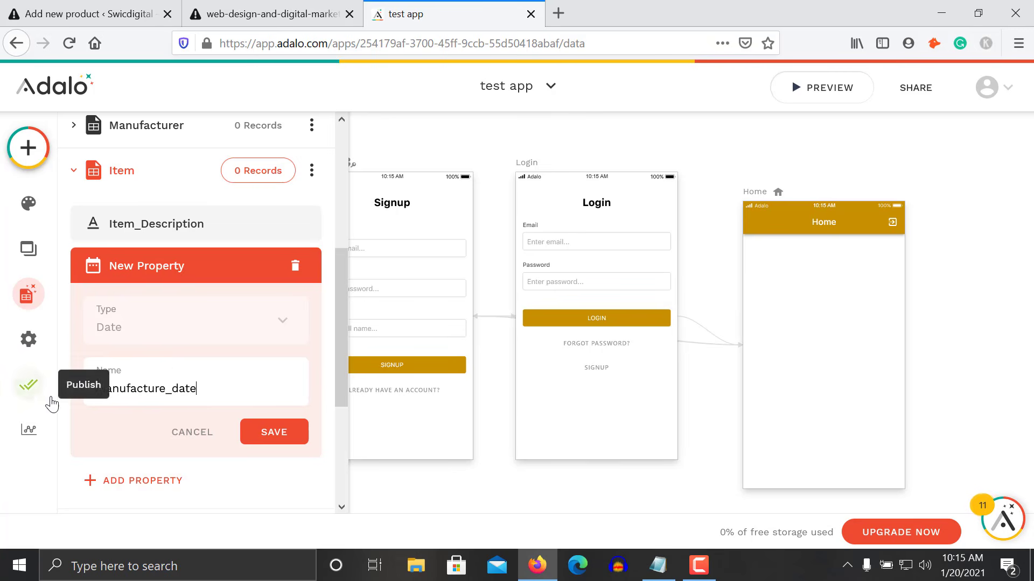
key(ctrl+a)
text(Year_)
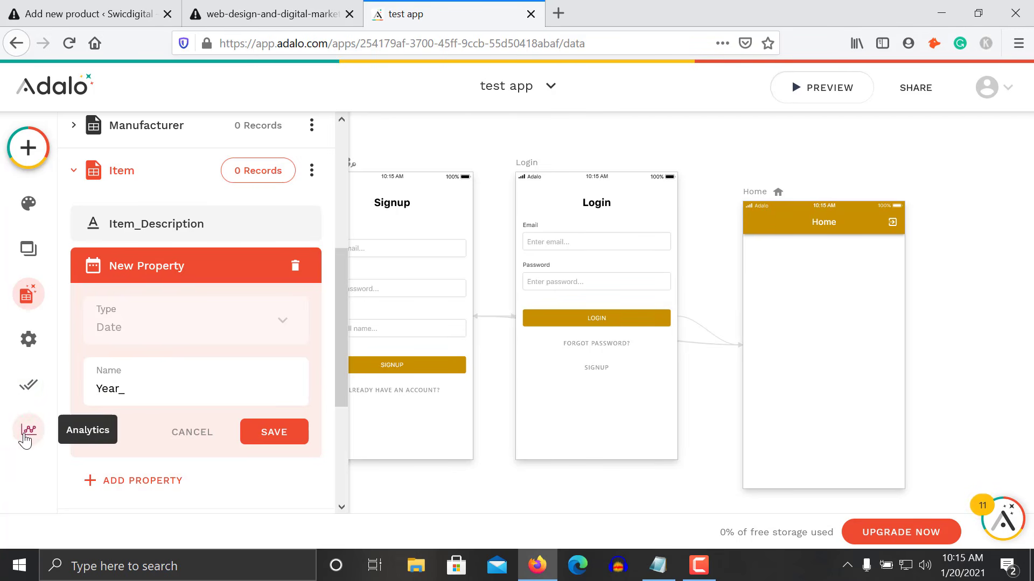
text(of_Production)
click(295, 434)
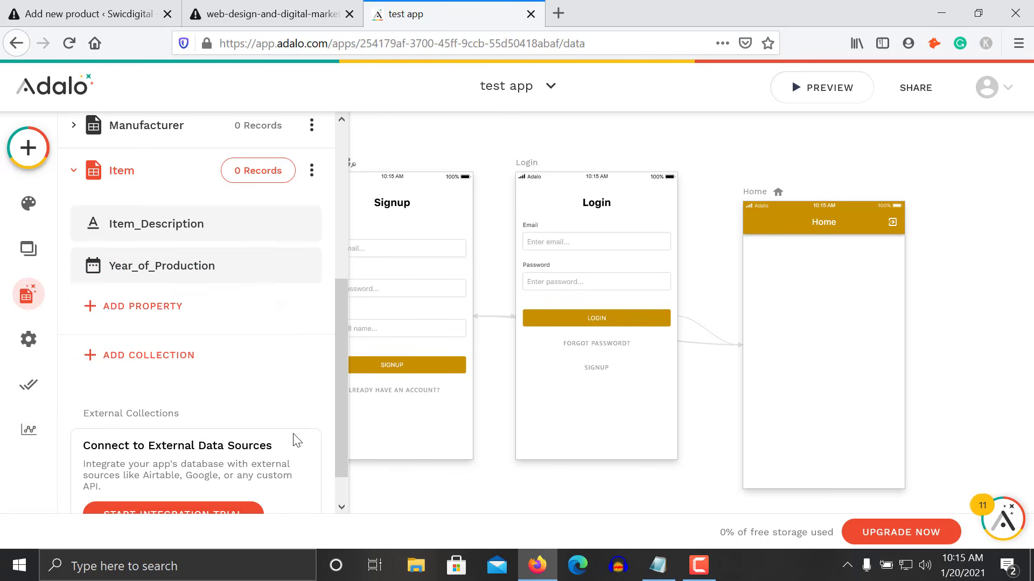
- Add a Number property named Country_id to the Item collection and save it
click(182, 307)
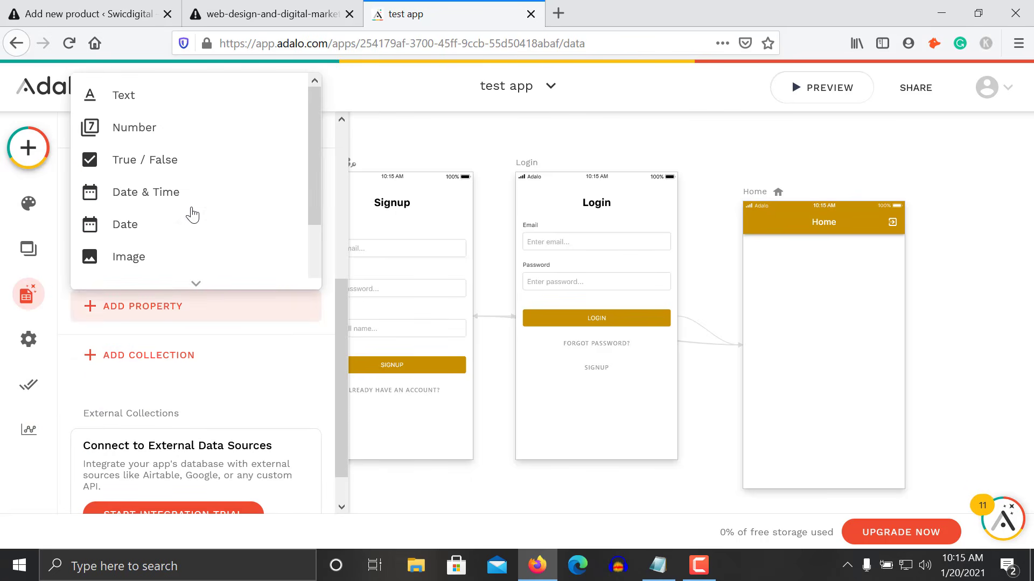
click(162, 128)
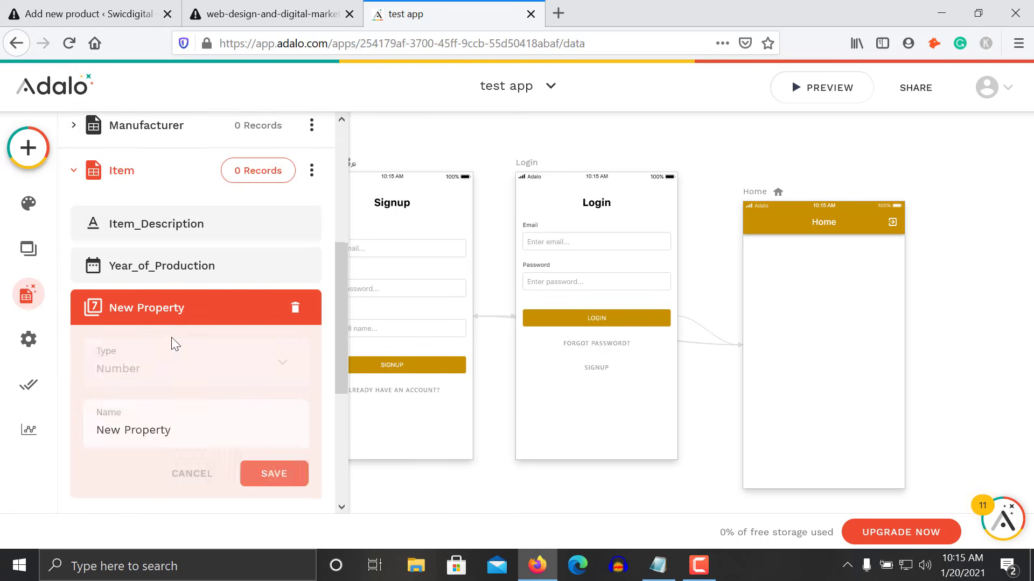
triple_click(165, 447)
text(Country_id)
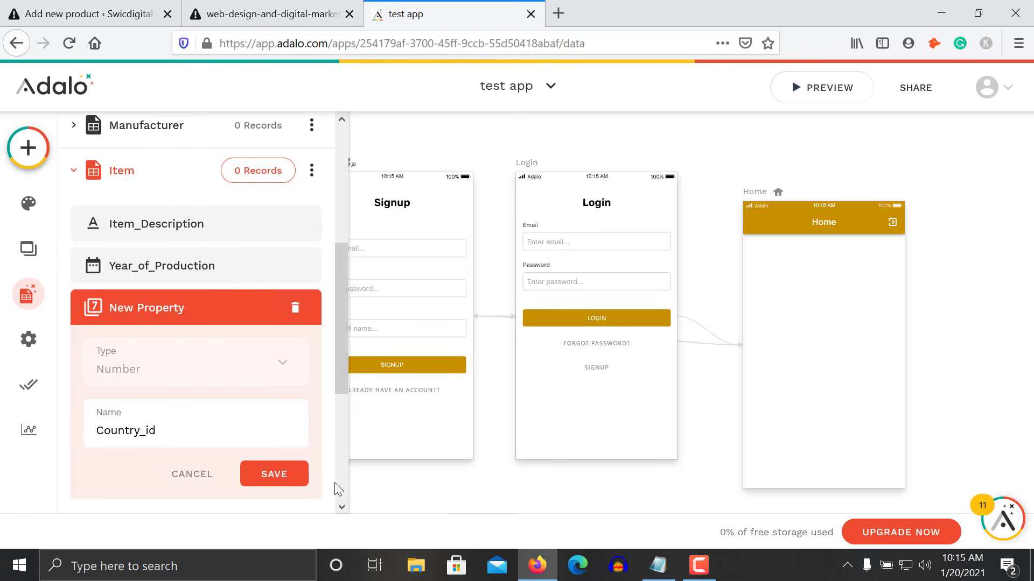
click(284, 483)
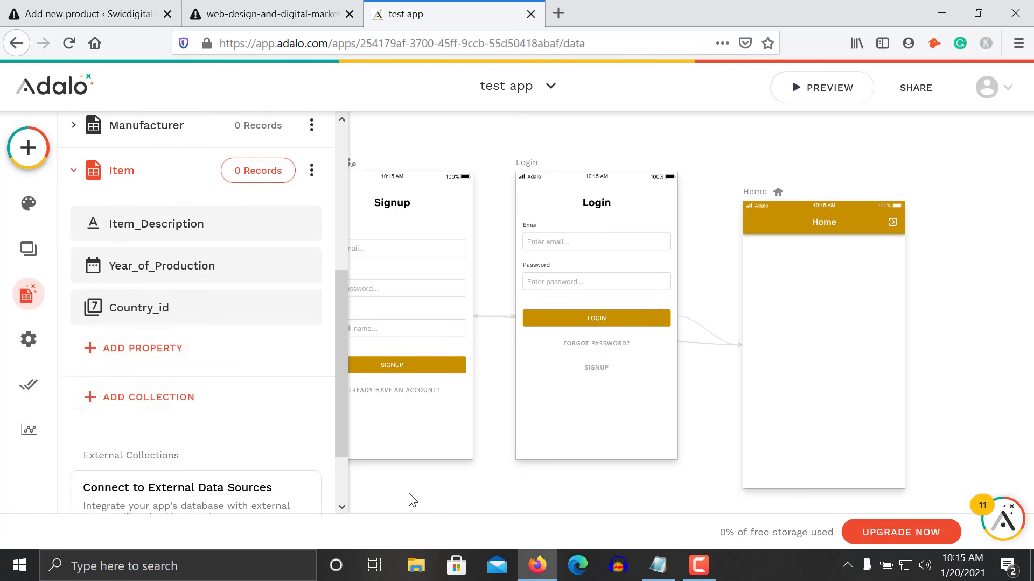
- Consult the Item table in the Notepad model and add a Number property named Instrument_Id to the Item collection in Adalo
click(658, 566)
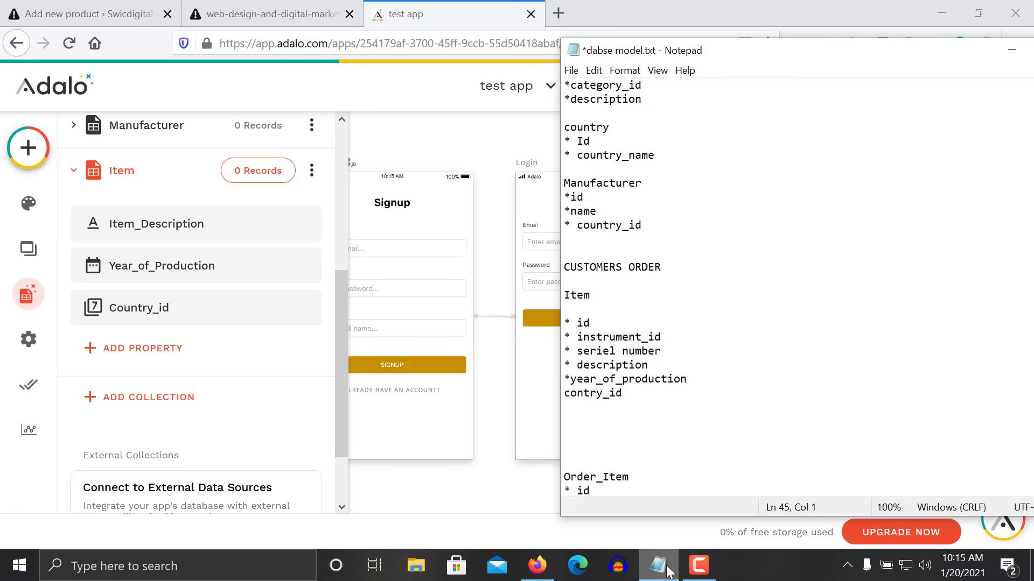
click(668, 571)
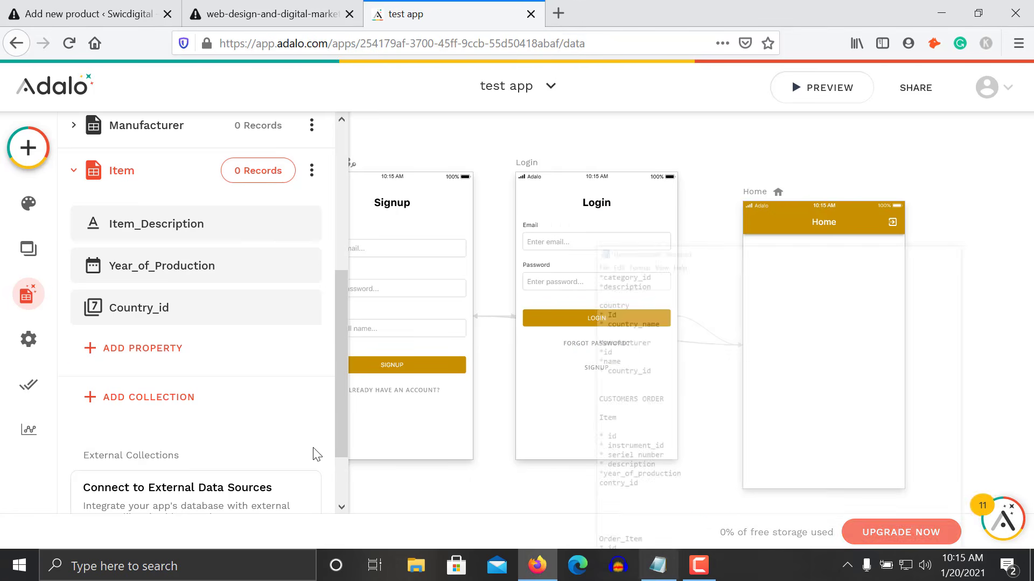
click(224, 361)
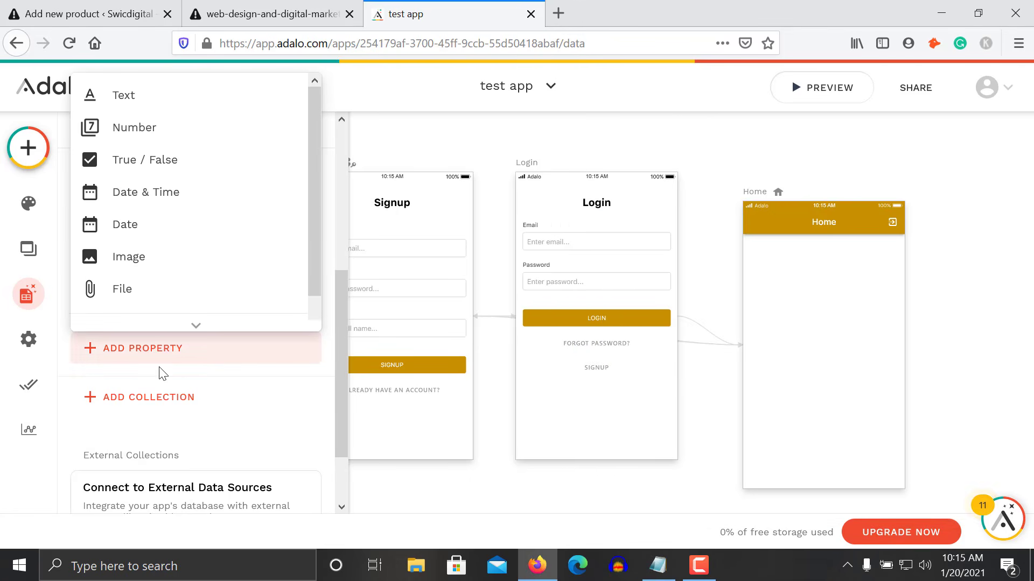
click(163, 127)
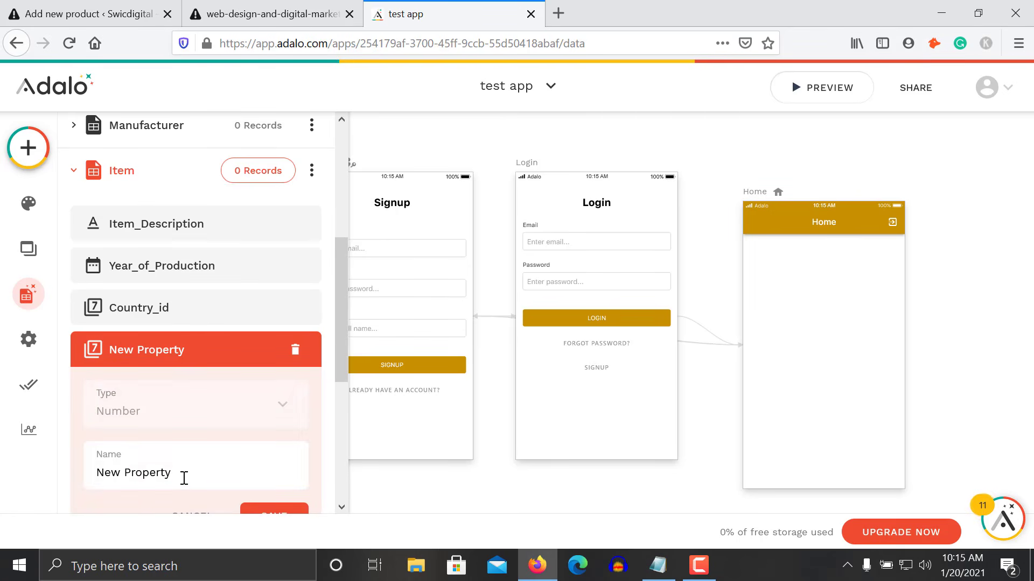
triple_click(184, 478)
text(Instrument_Id)
key(Return)
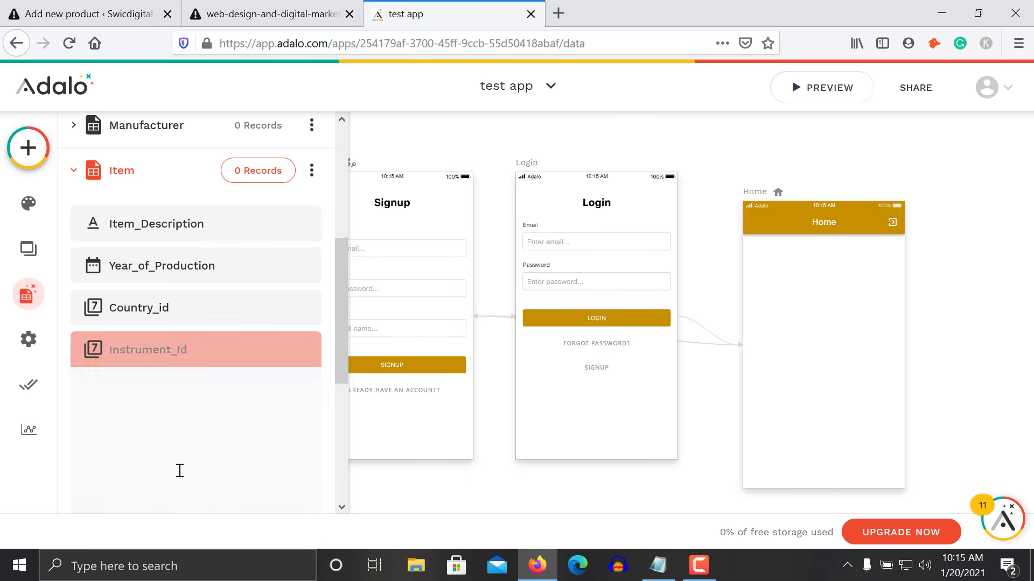
- Add a Number property named Item_id to the Item collection and save it
click(167, 394)
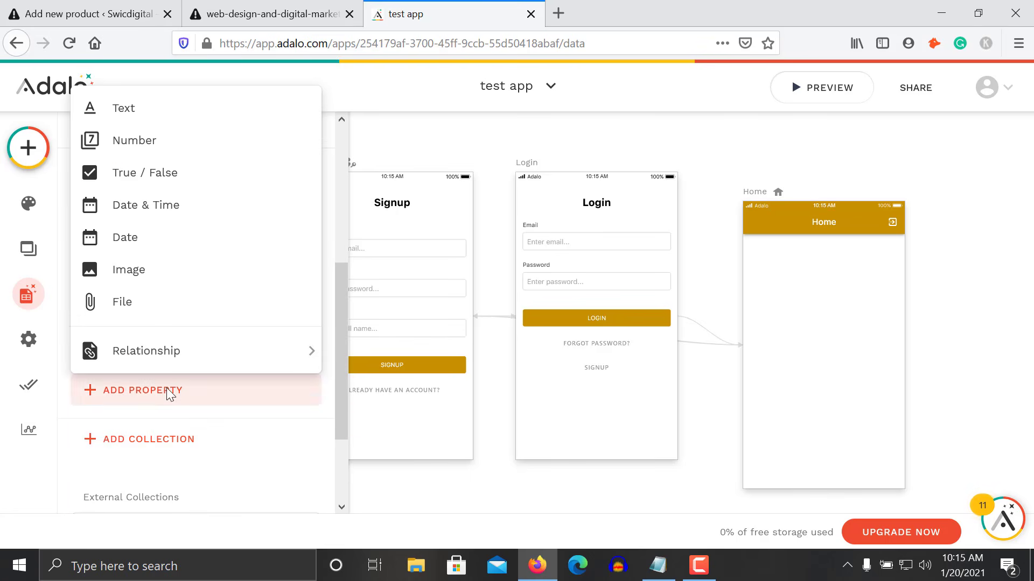
click(143, 140)
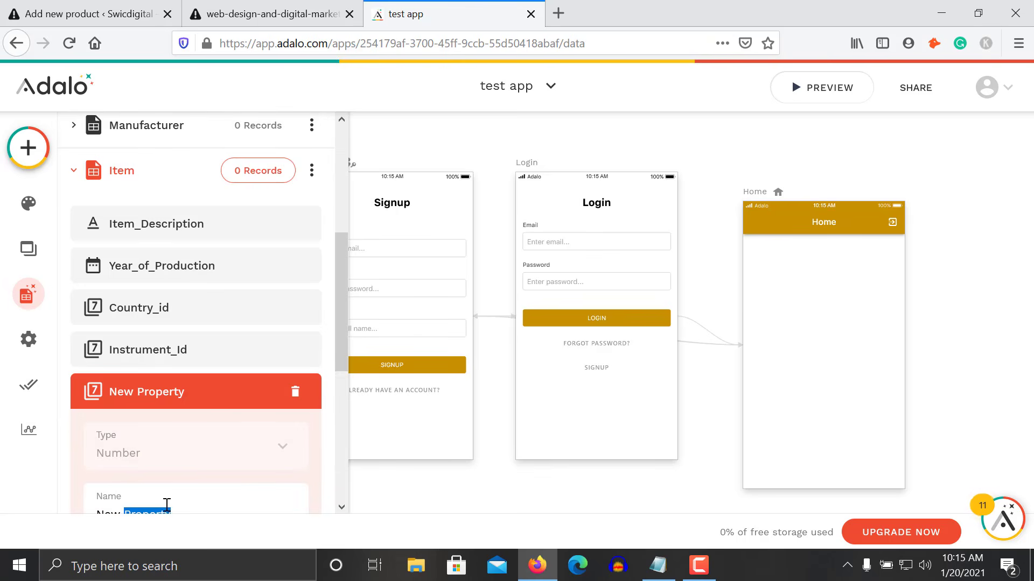
triple_click(167, 505)
key(BackSpace)
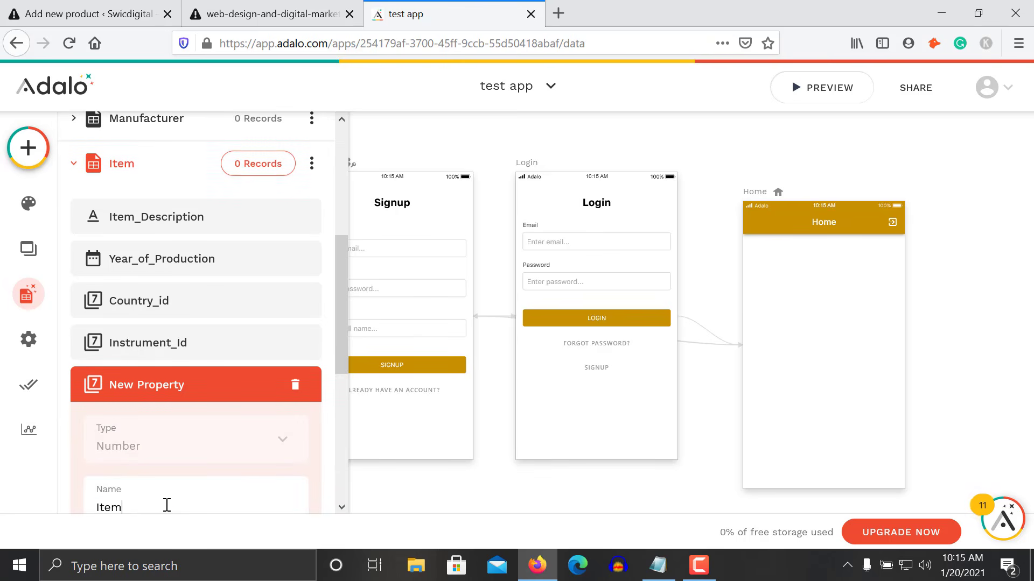
text(Item_id)
key(Return)
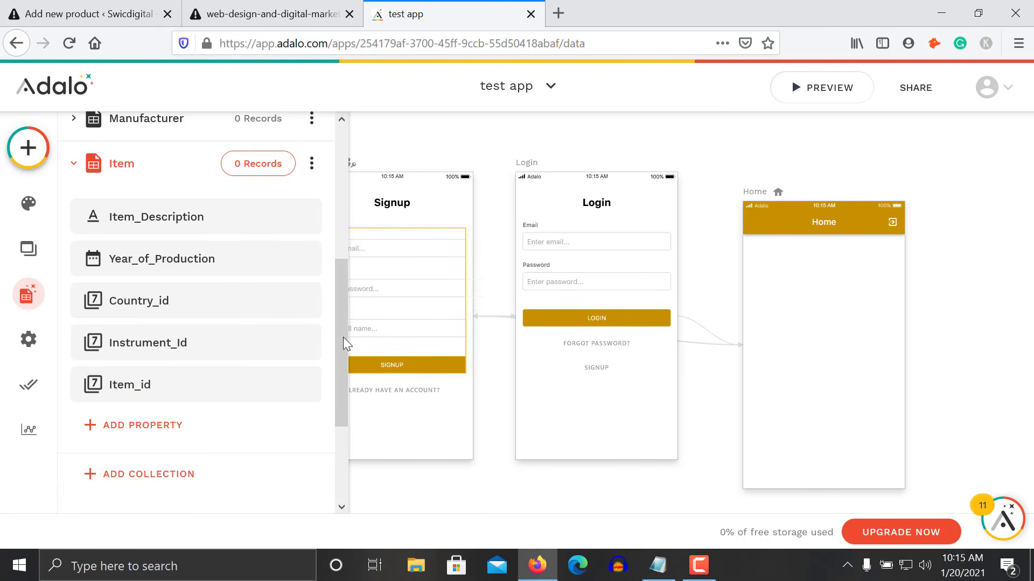
- Add a Number property named Seriel_number to the Item collection, save it and collapse the collection
drag(337, 340, 347, 373)
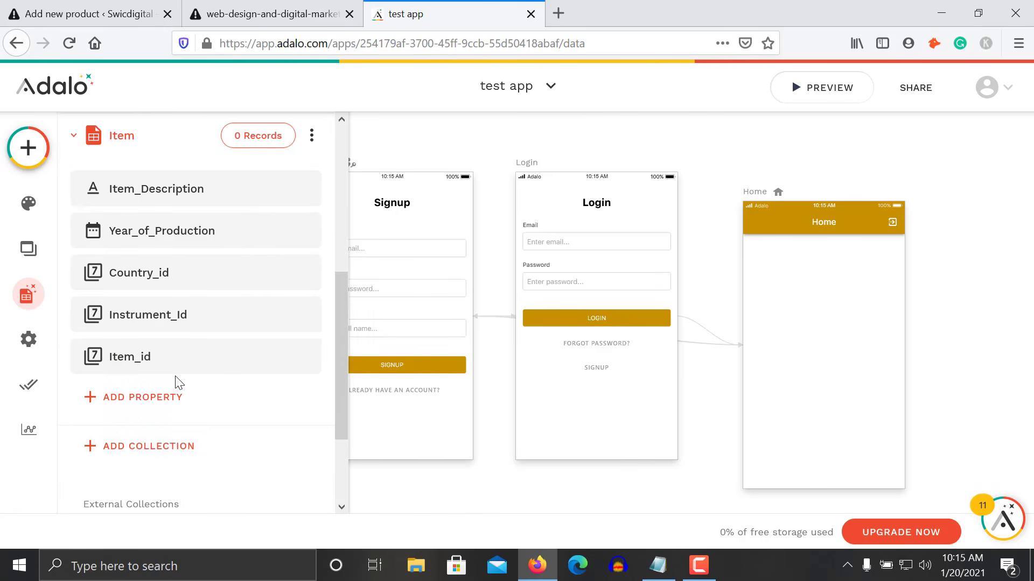
click(166, 409)
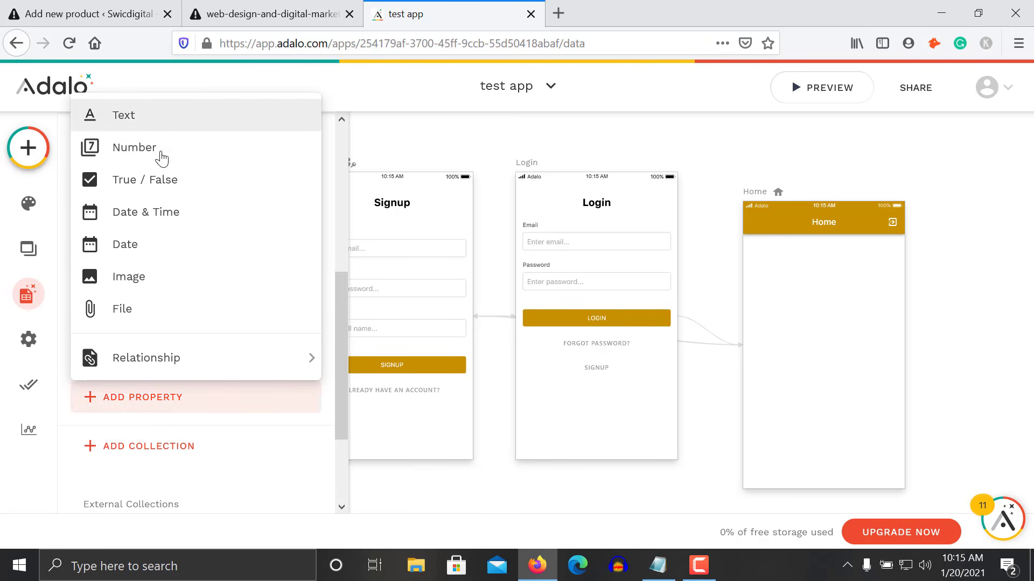
click(134, 147)
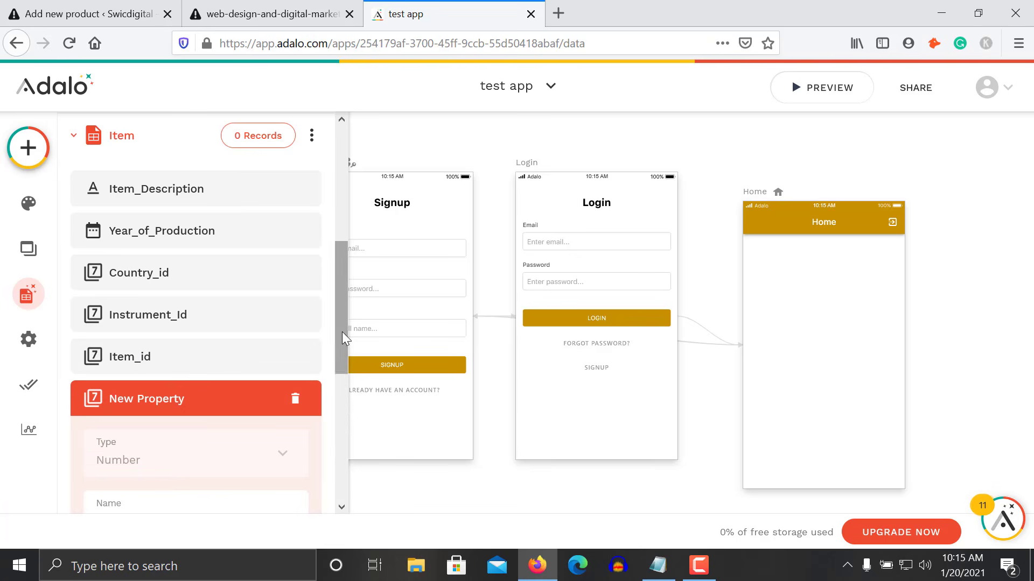
drag(342, 331, 344, 384)
triple_click(216, 402)
text(S)
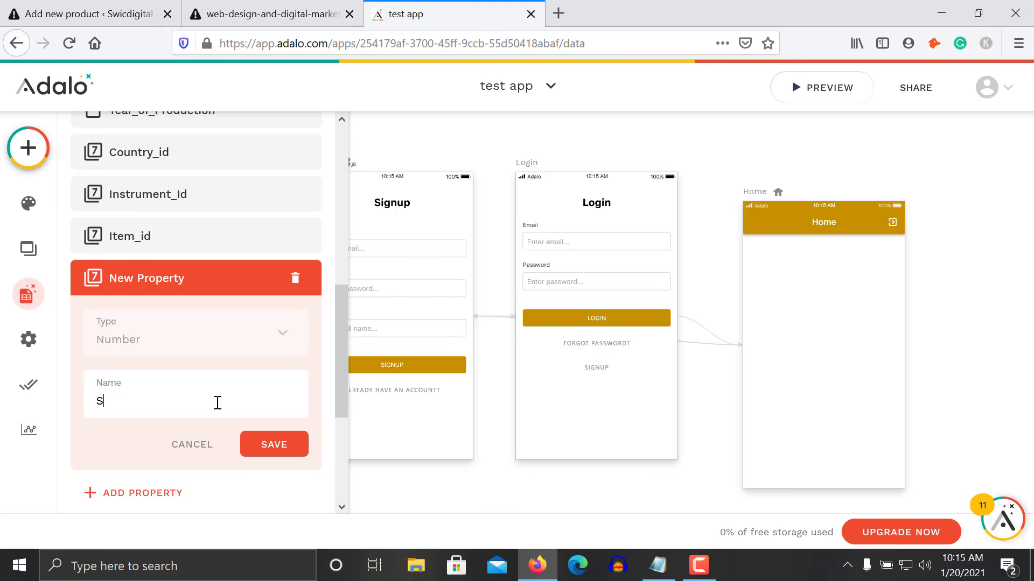
text(eriel_number)
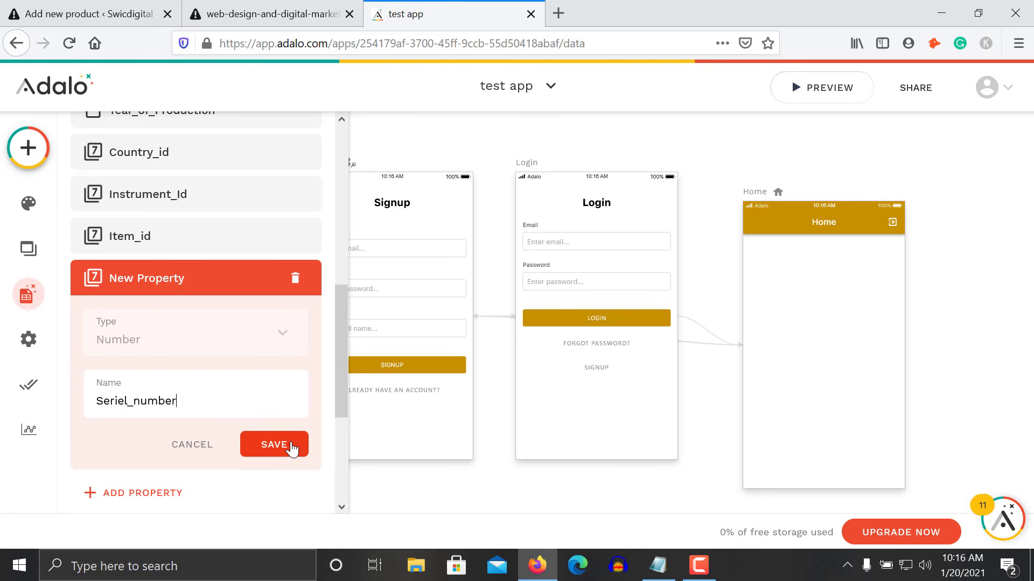
click(291, 446)
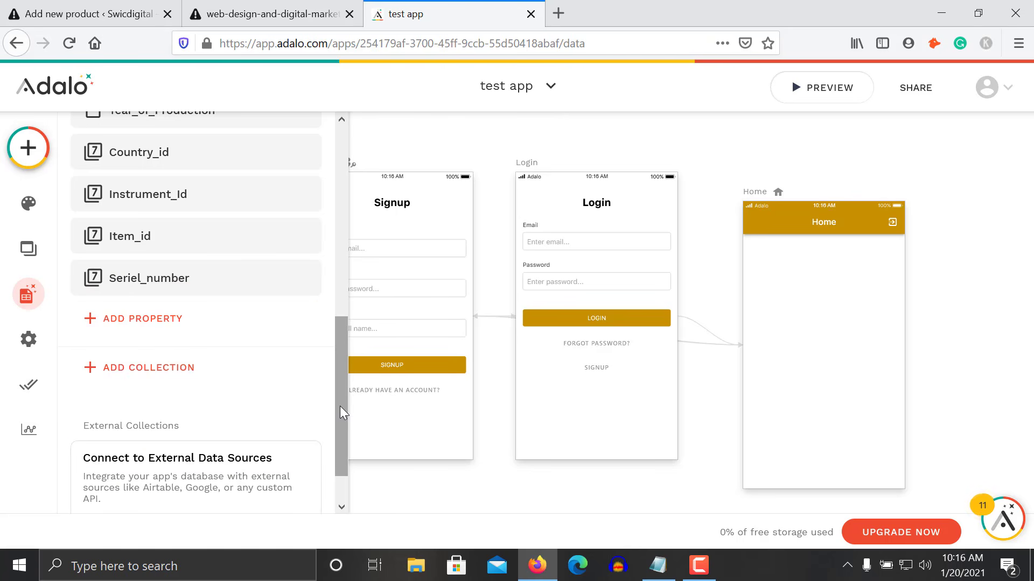
scroll(325, 161, up, 3)
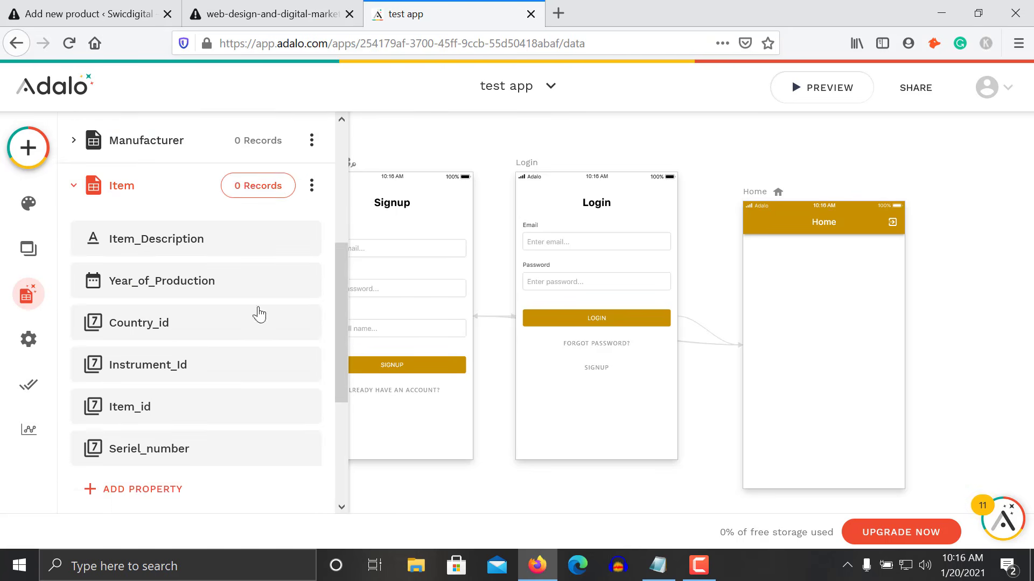
click(138, 169)
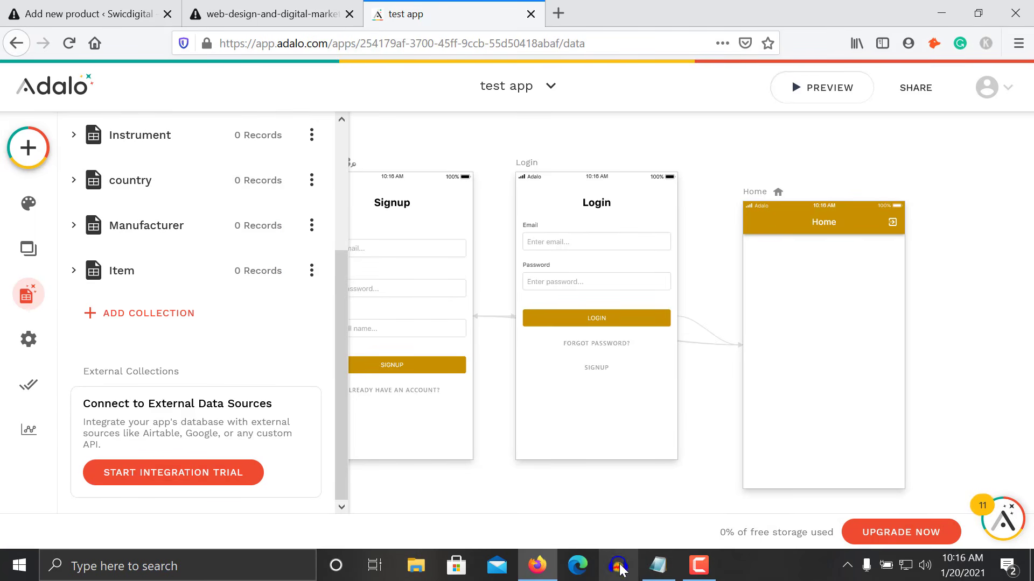
- Switch to the Notepad database model and examine the tables listed below Item, starting with Order_Item
click(658, 565)
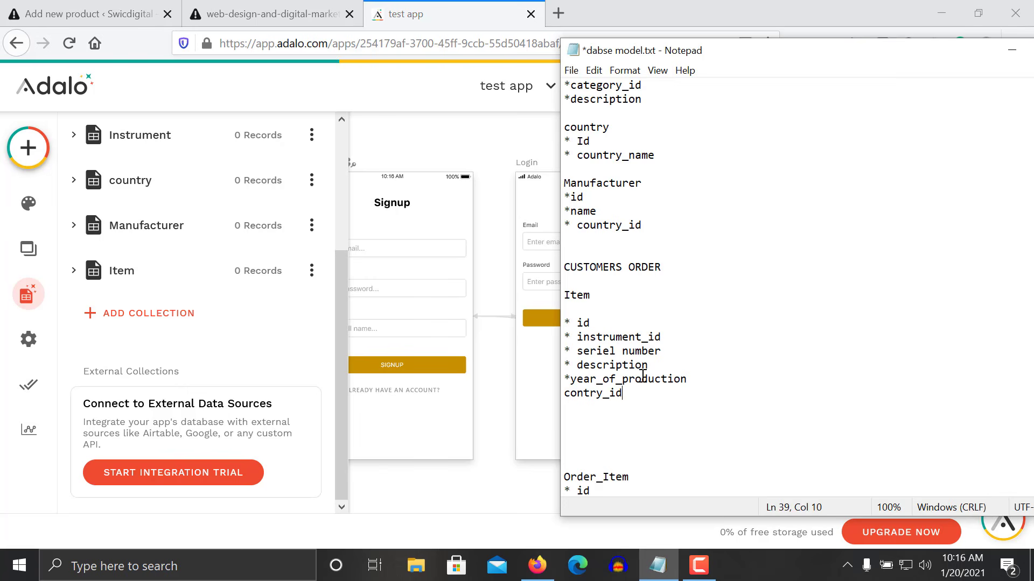
key(Down)
key(Down)
key(Down)
key(Down)
key(Down)
key(Down)
key(Down)
key(Down)
key(Down)
key(Down)
key(Down)
key(Down)
key(Down)
key(Down)
key(Down)
key(Down)
key(Down)
key(Down)
key(Down)
key(Down)
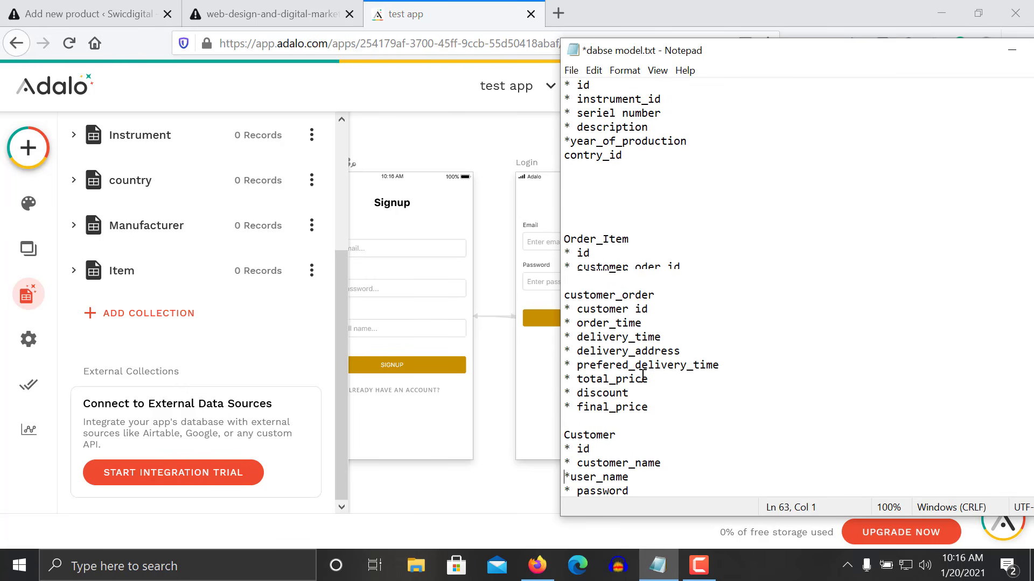
key(Down)
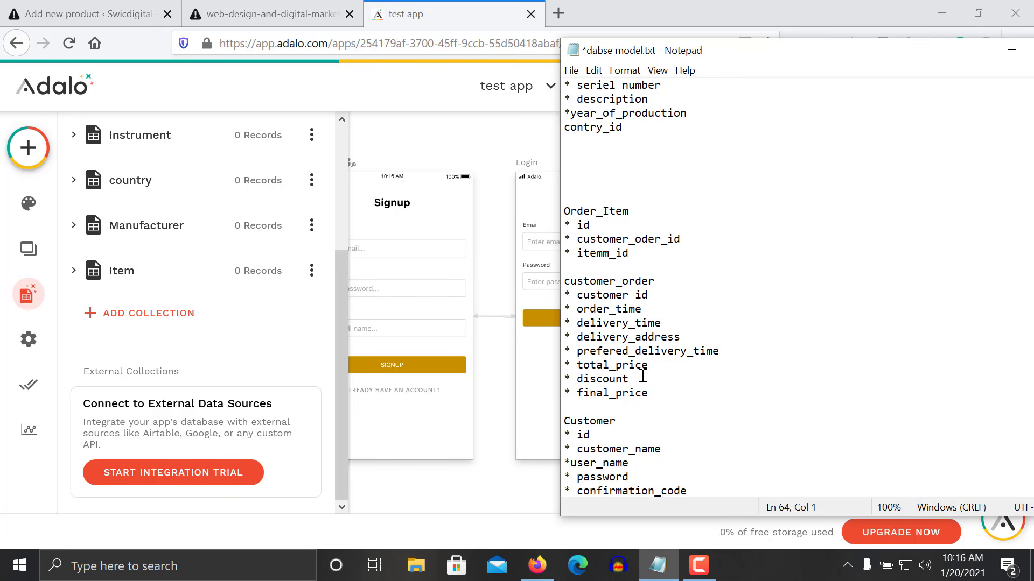
- Create a new collection named order_item in Adalo
click(168, 306)
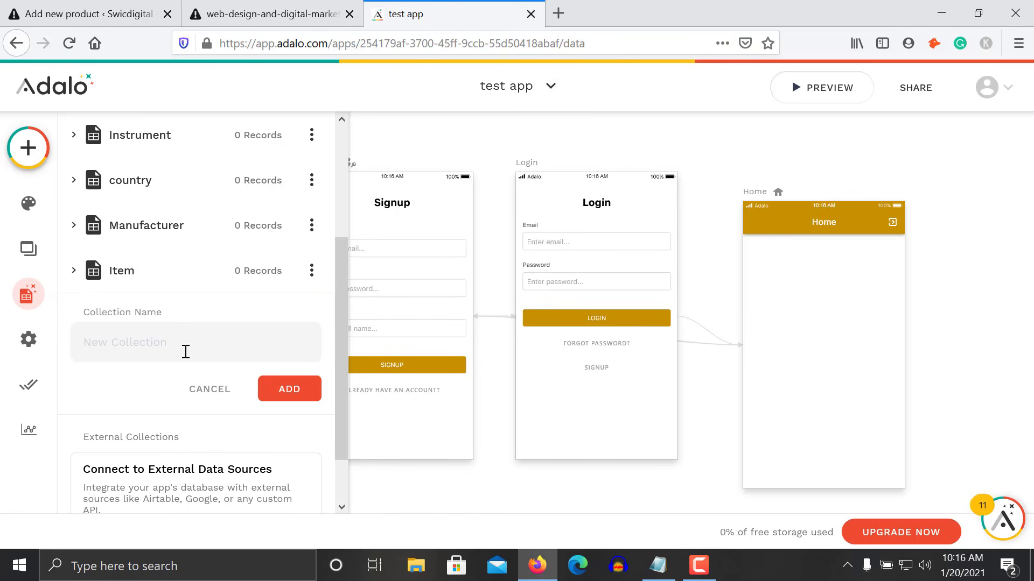
text(ore)
key(BackSpace)
text(der_item)
key(Return)
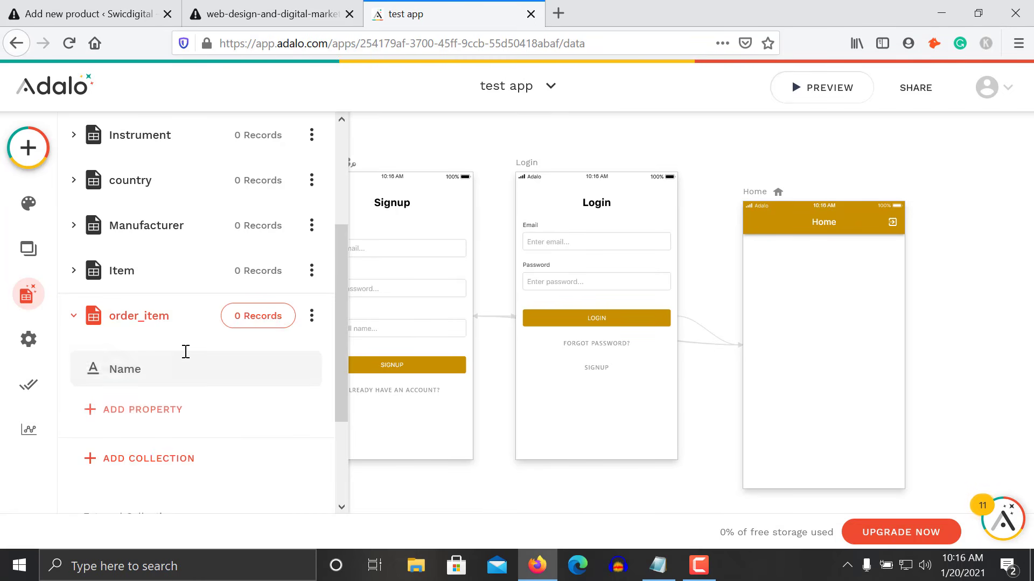
- Consult the Order_Item table in the Notepad model, rename the order_item collection's default Name property to item_id and save it
click(172, 388)
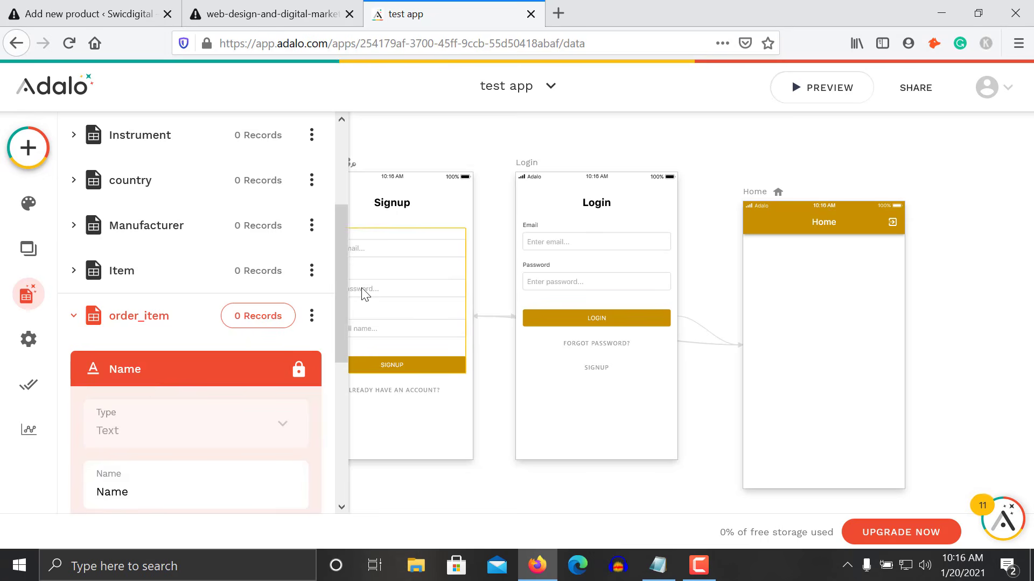
drag(337, 318, 337, 404)
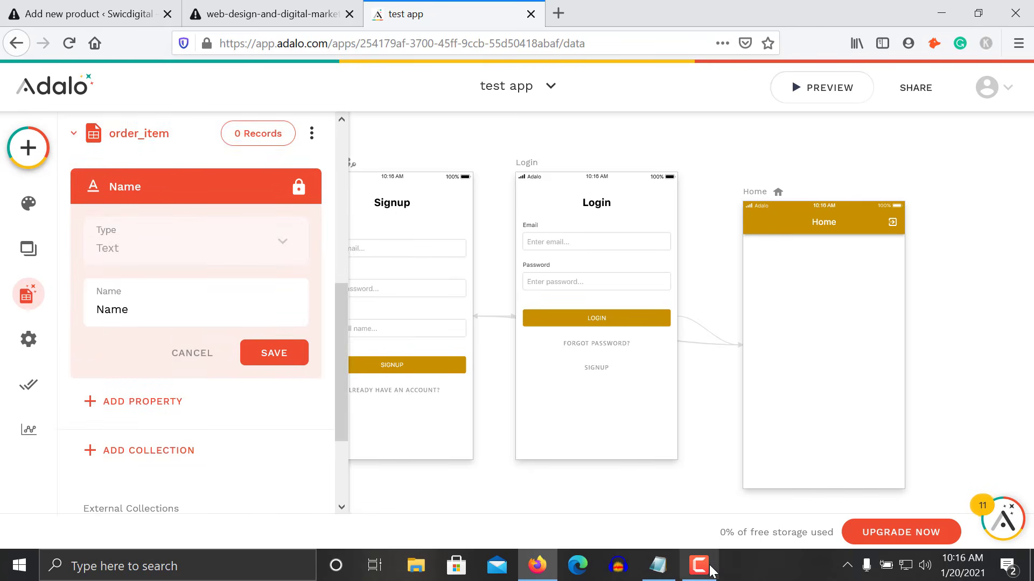
click(652, 568)
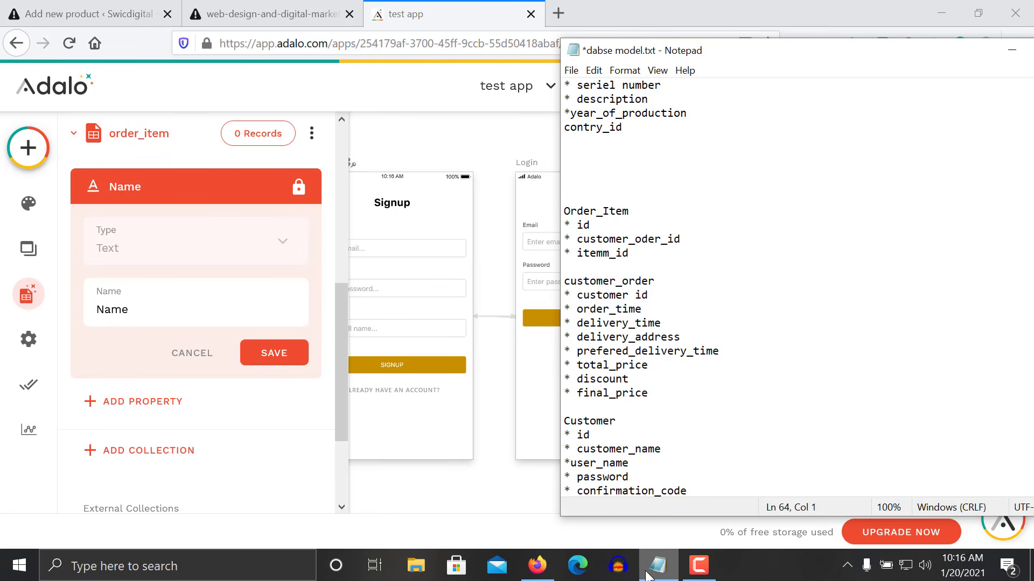
click(648, 573)
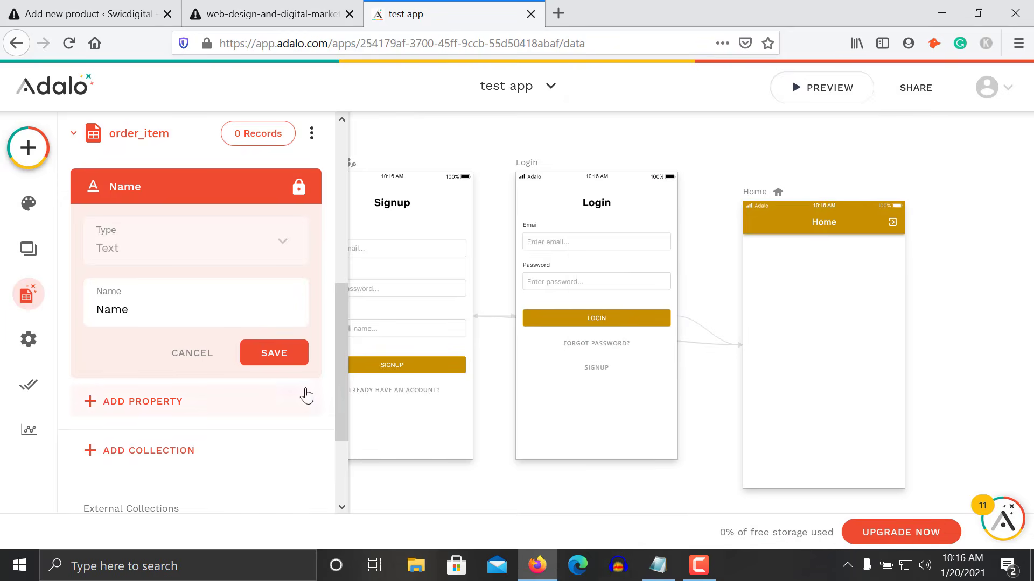
double_click(171, 316)
click(231, 242)
double_click(202, 311)
text(item_id)
click(272, 354)
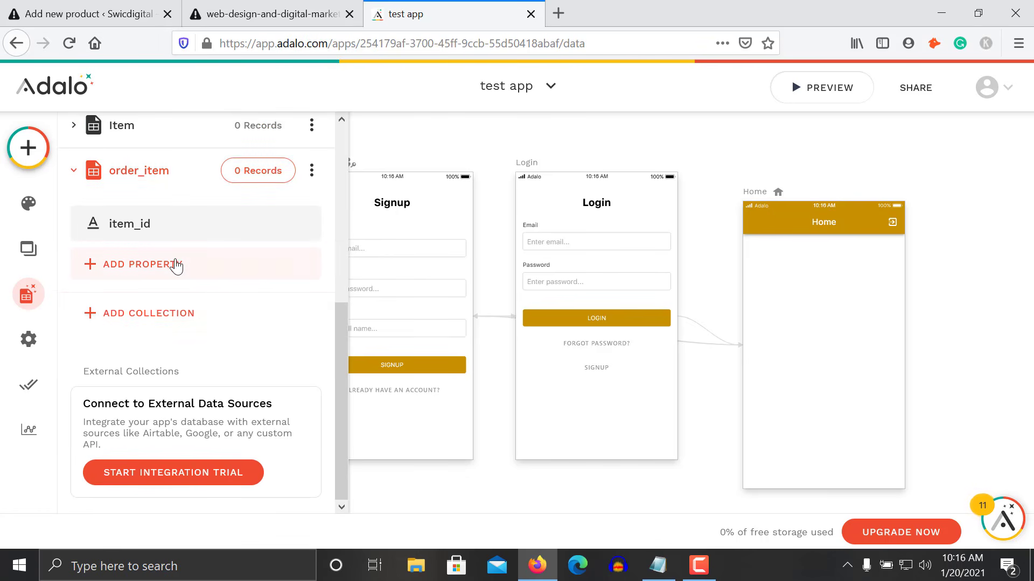
- Add a Number property named Country_id to the order_item collection and save it
click(177, 265)
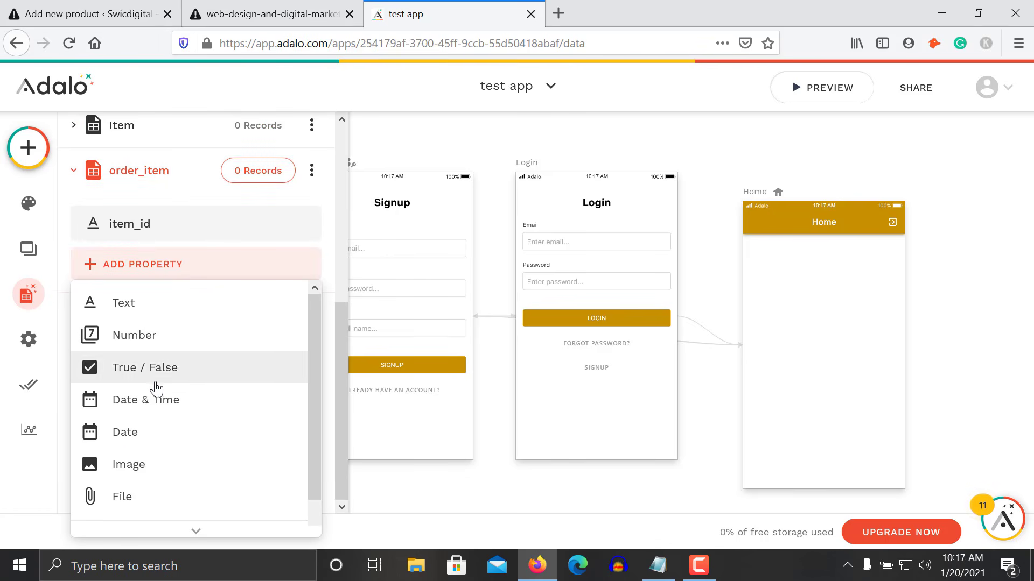
click(151, 348)
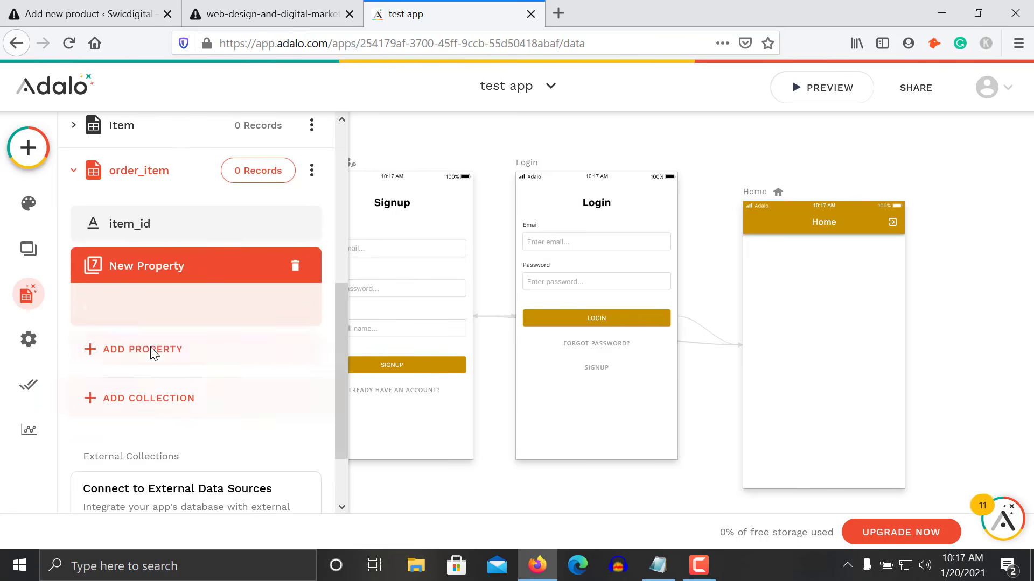
triple_click(159, 389)
text(Co)
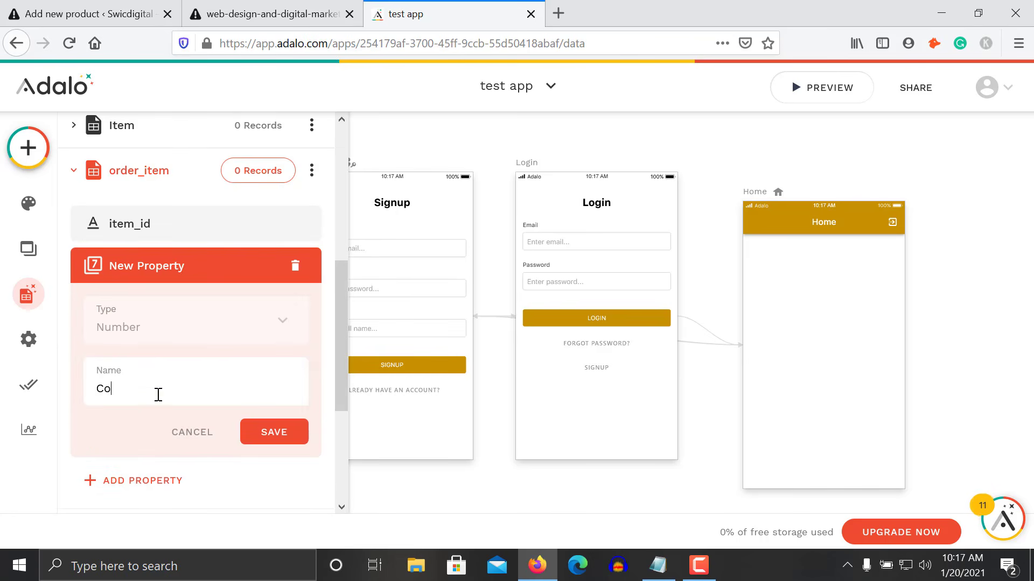
text(untry_id)
key(Return)
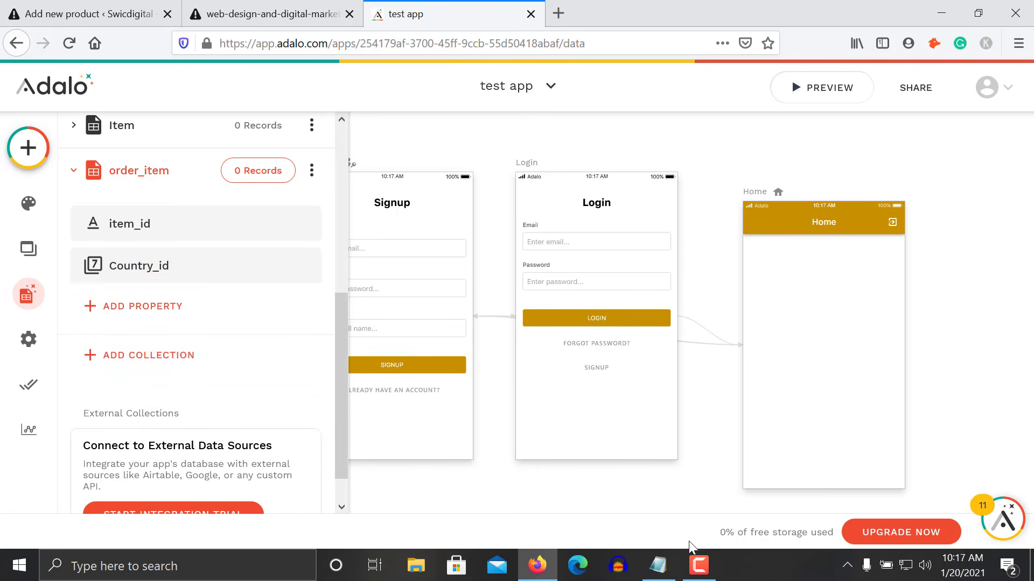
- Check the Order_Item table in Notepad, add a Number property named Order_id to the order_item collection in Adalo, and collapse the collection
click(655, 573)
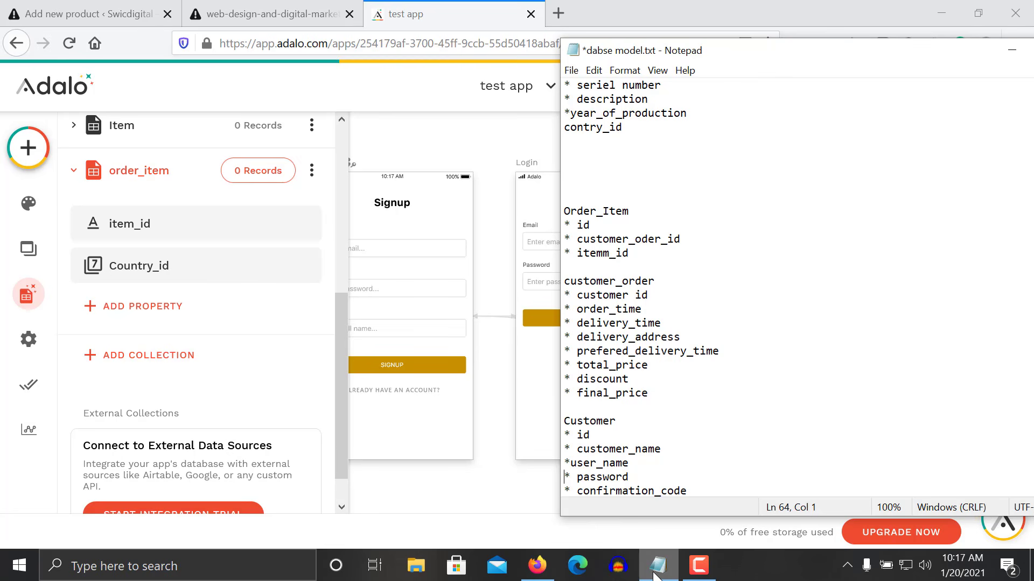
click(654, 573)
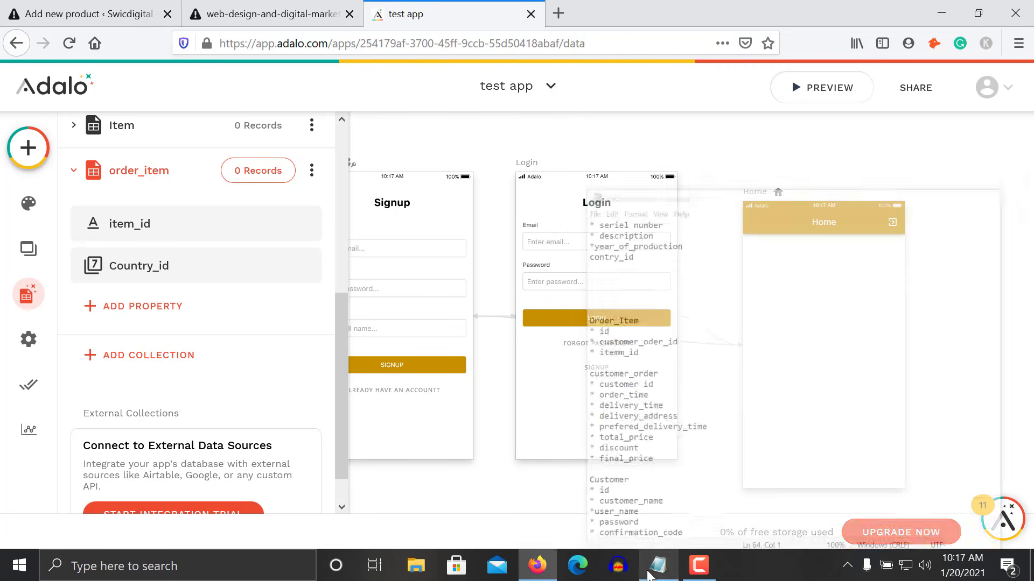
click(208, 318)
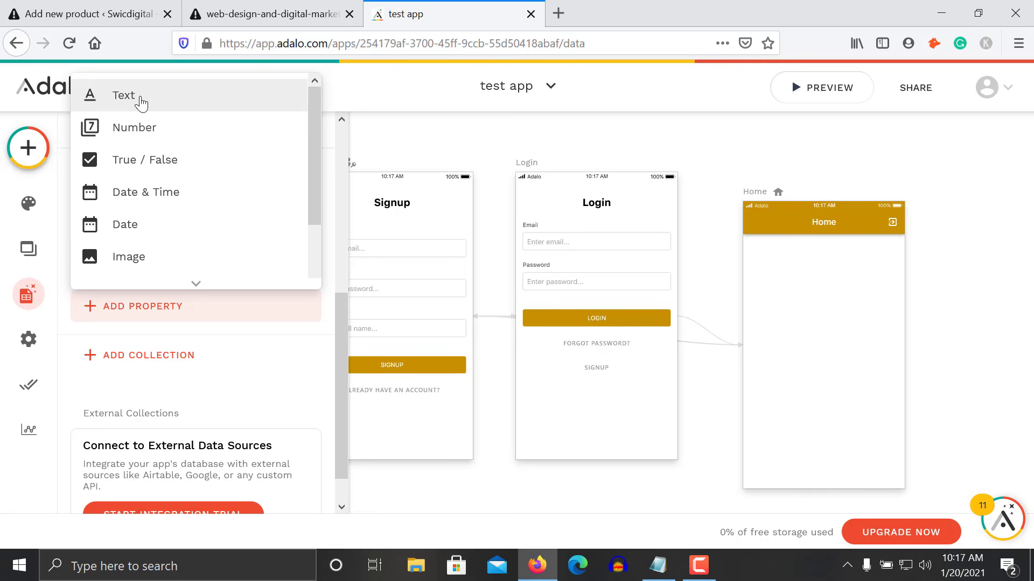
click(139, 129)
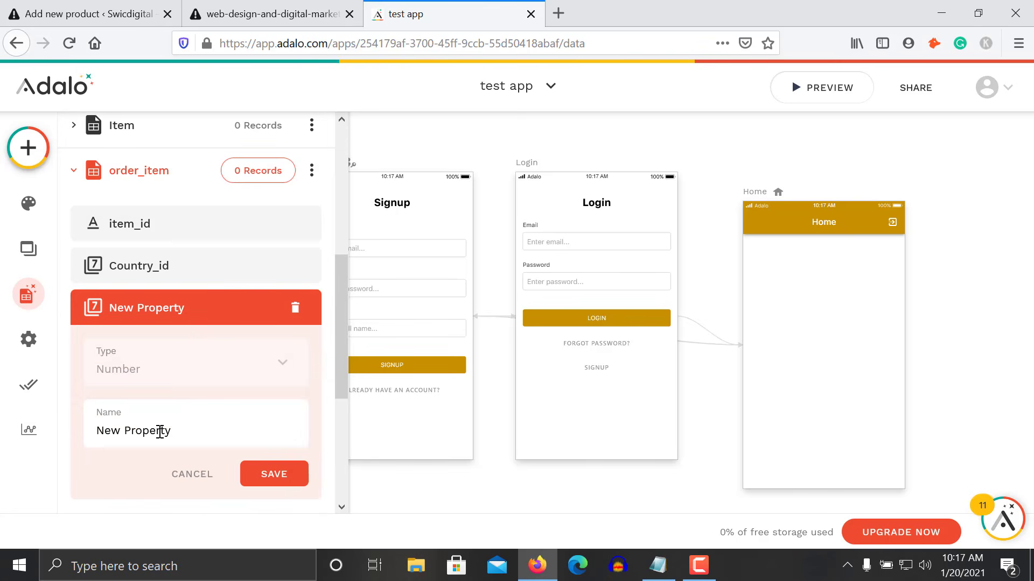
triple_click(160, 433)
text(Order_if)
key(BackSpace)
text(d)
click(274, 475)
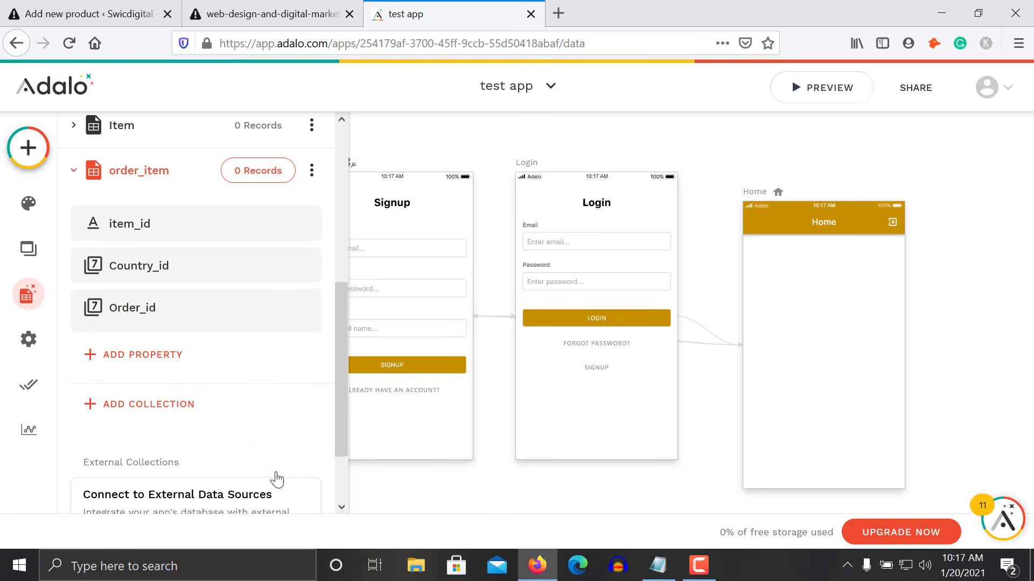
click(151, 162)
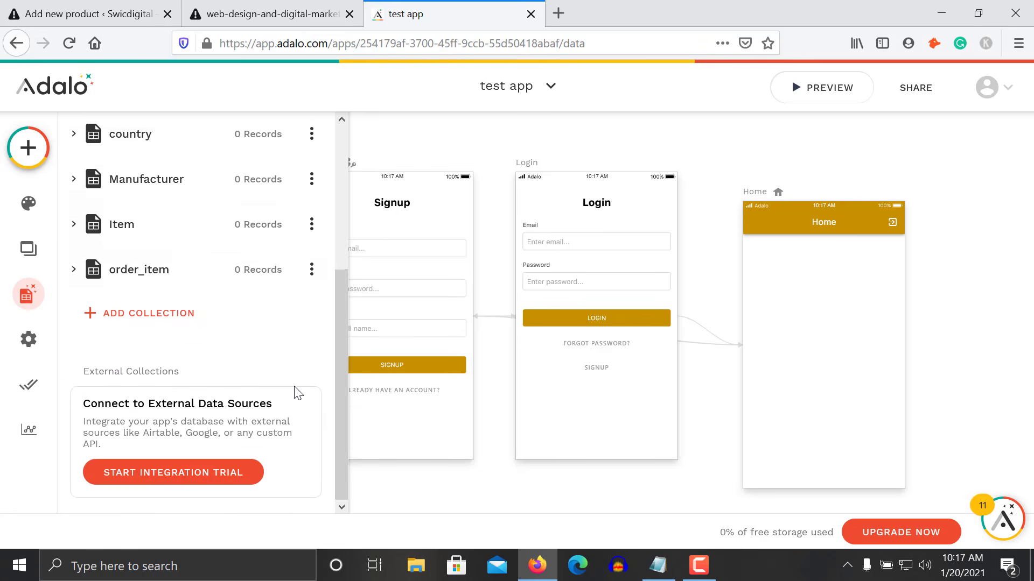
- Consult the Notepad model for the next table and create a collection named Customer_order in Adalo
click(658, 566)
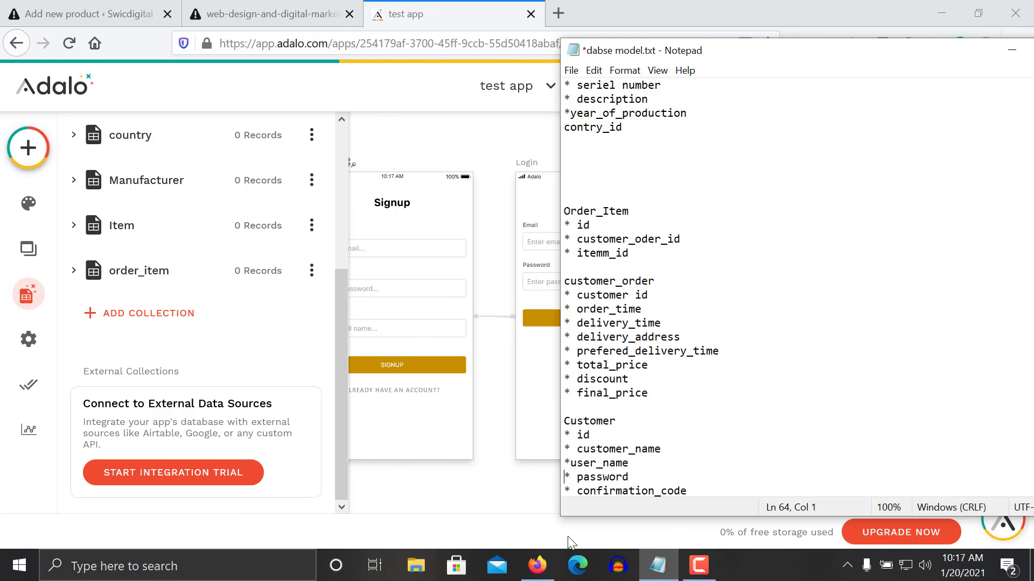
click(144, 331)
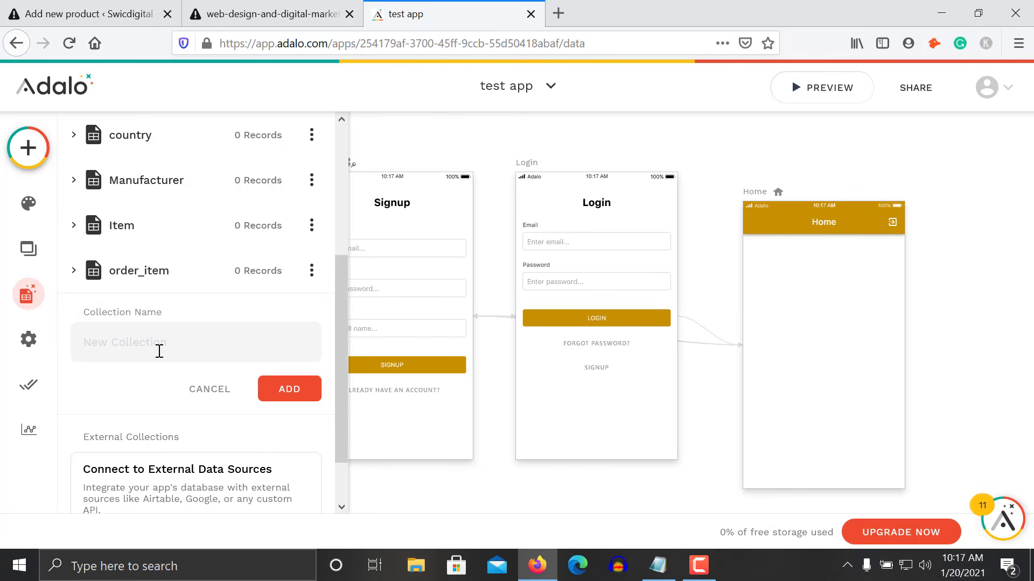
text(Customer_order)
key(Return)
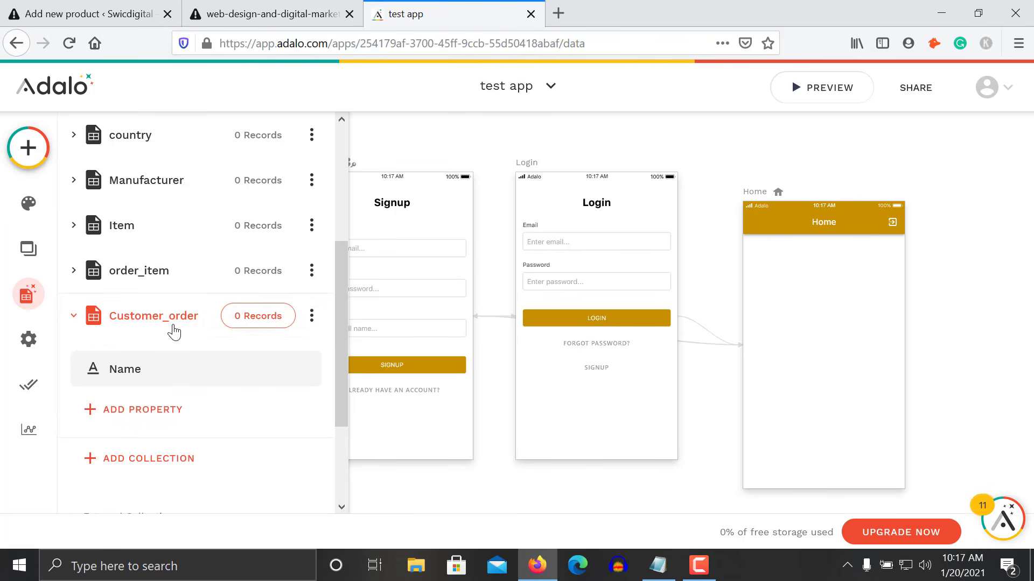
- Consult the customer_order table in Notepad, rename the Customer_order collection's default Name property to Delivery_address in Adalo and save it
click(159, 381)
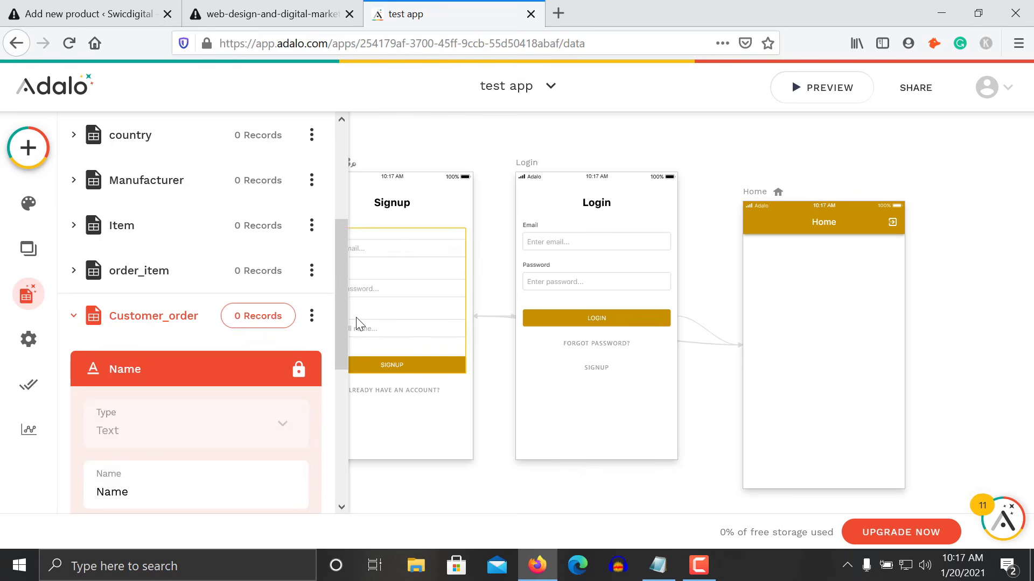
scroll(340, 328, down, 4)
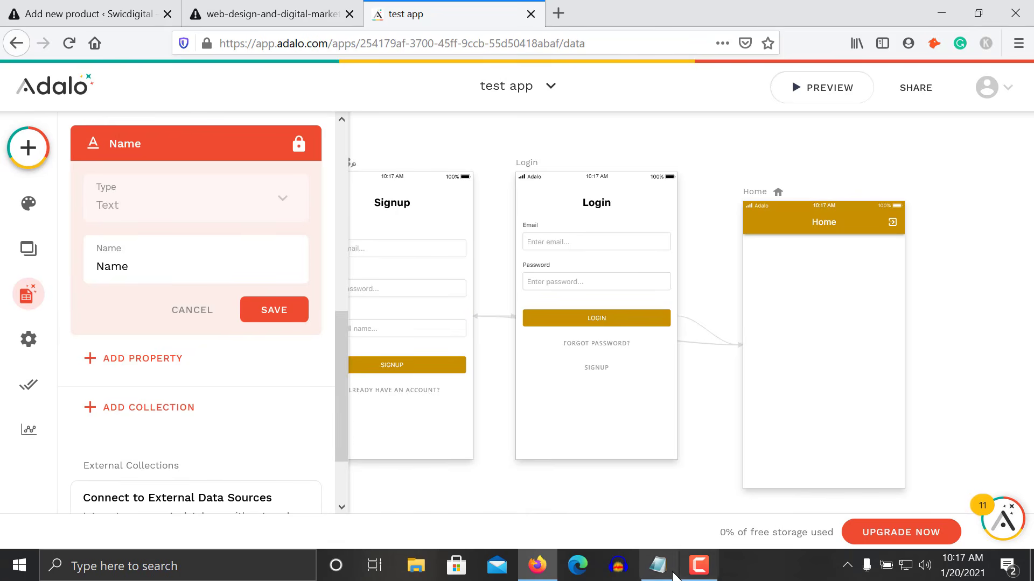
click(658, 574)
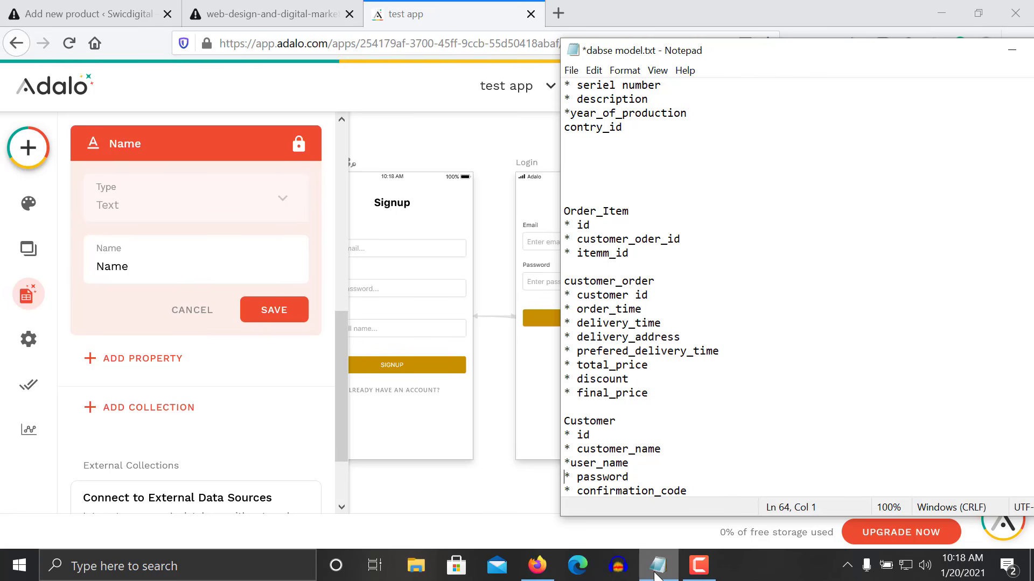
click(657, 571)
double_click(131, 268)
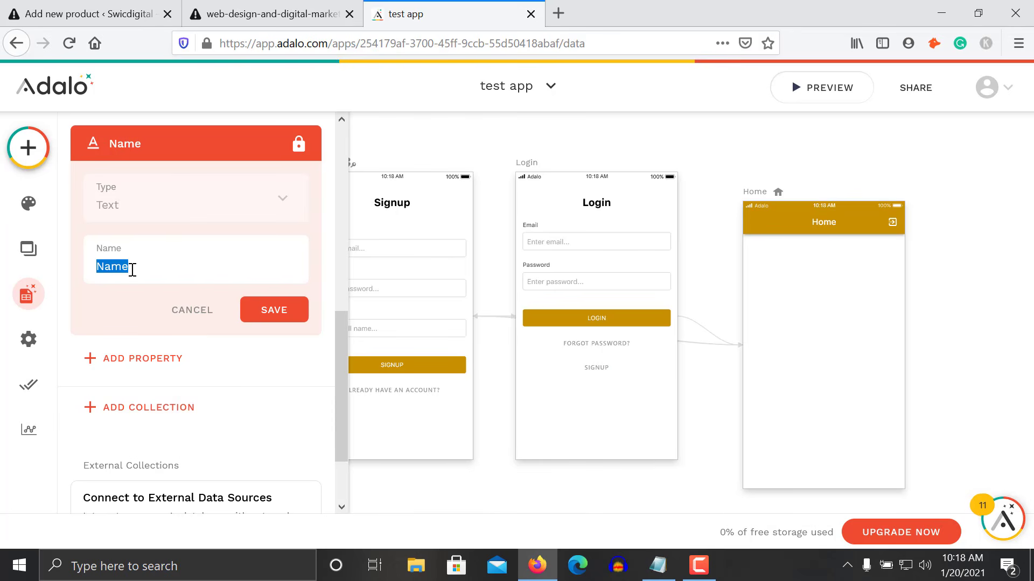
text(Delivery_address)
click(271, 316)
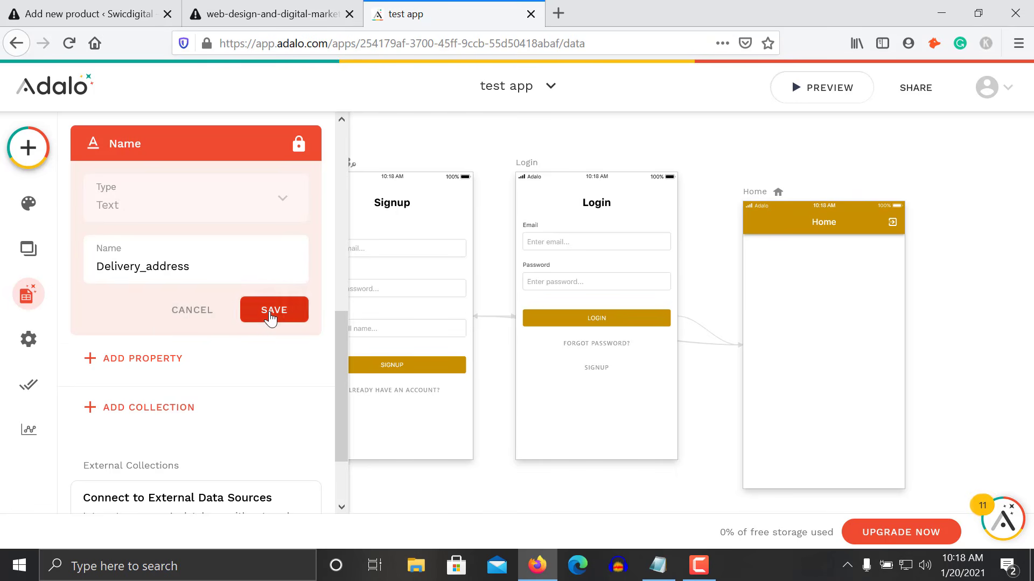
- Add a Number property named discount to the Customer_order collection and save it
click(172, 263)
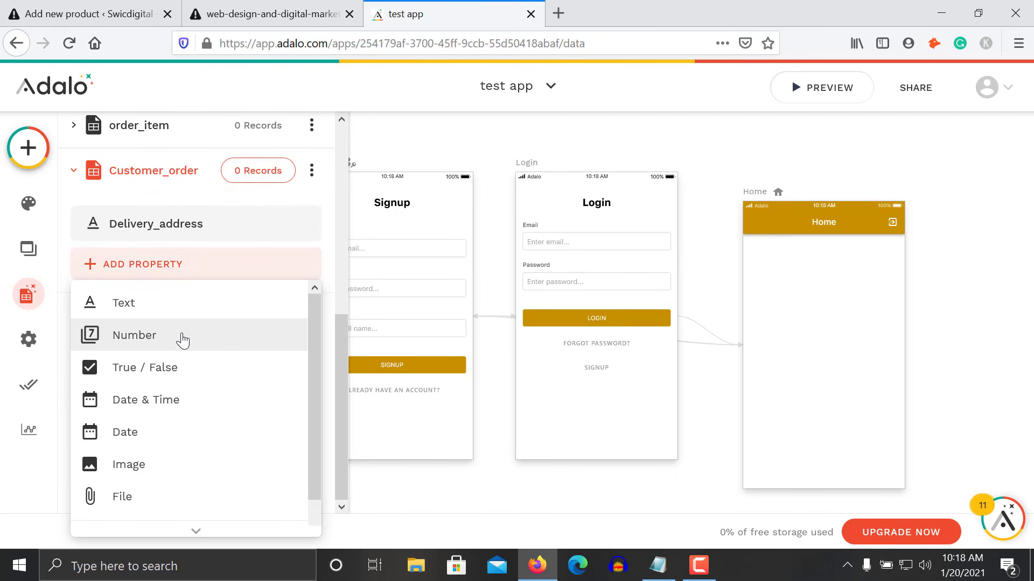
click(144, 335)
triple_click(172, 398)
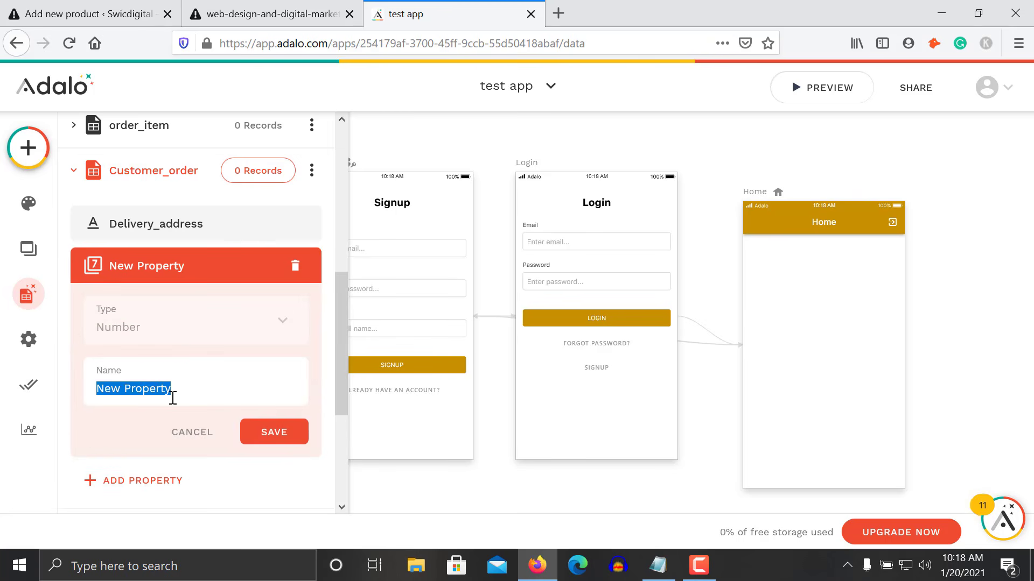
text(discount)
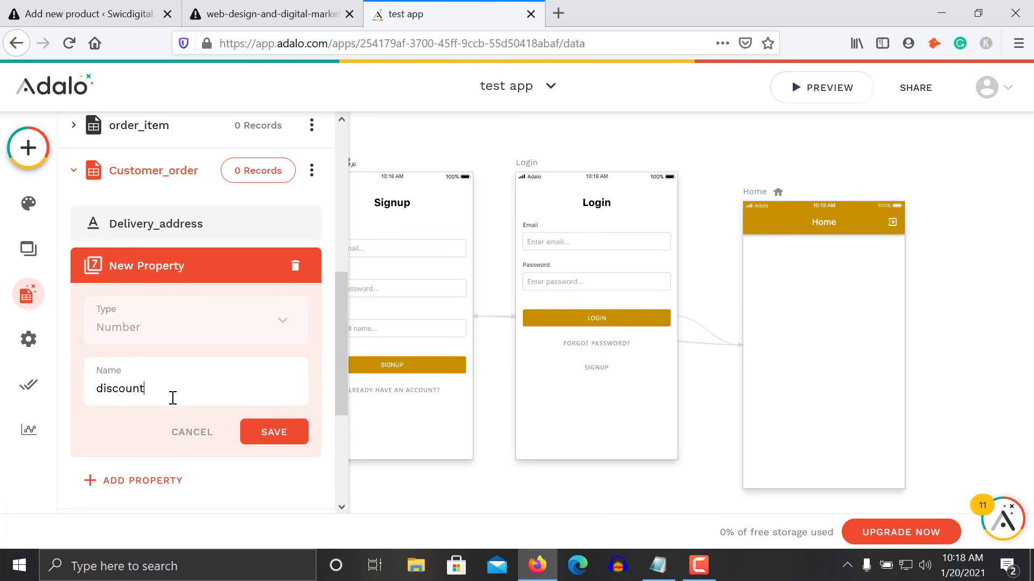
key(Return)
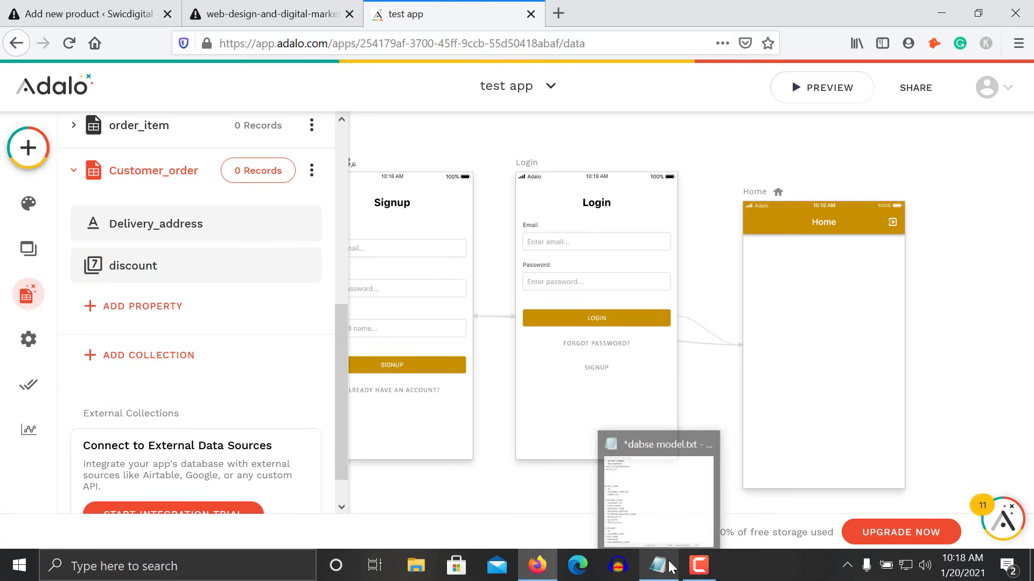
- Check the customer_order table in Notepad, add a Number property named Total_price to the Customer_order collection in Adalo and save it
click(657, 566)
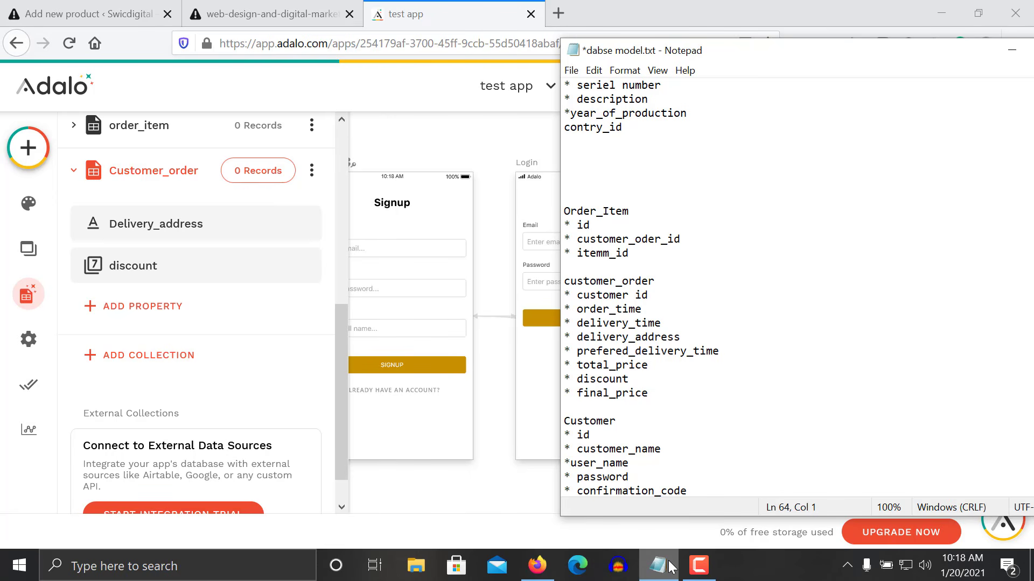
click(158, 306)
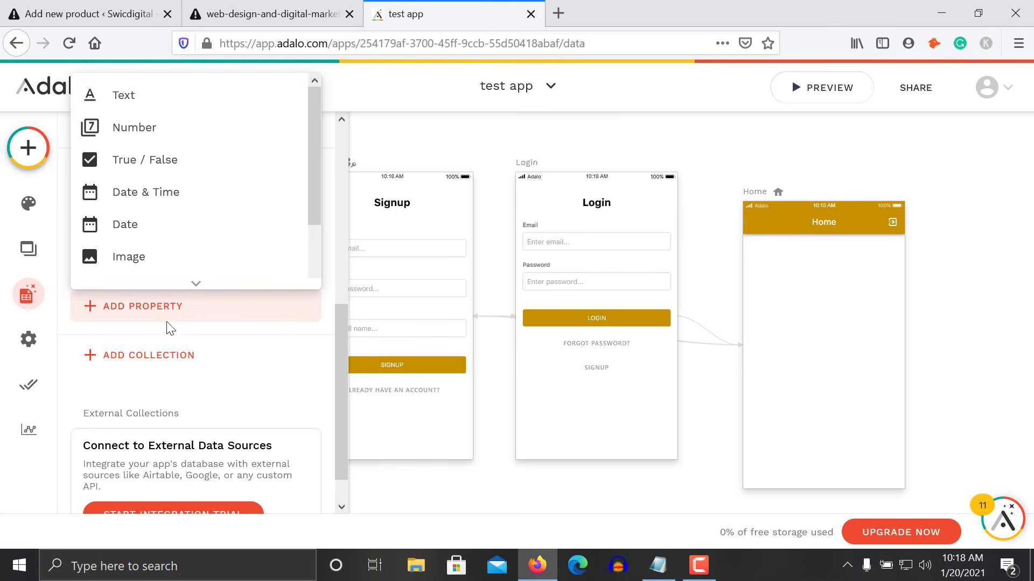
click(148, 134)
triple_click(167, 426)
text(T)
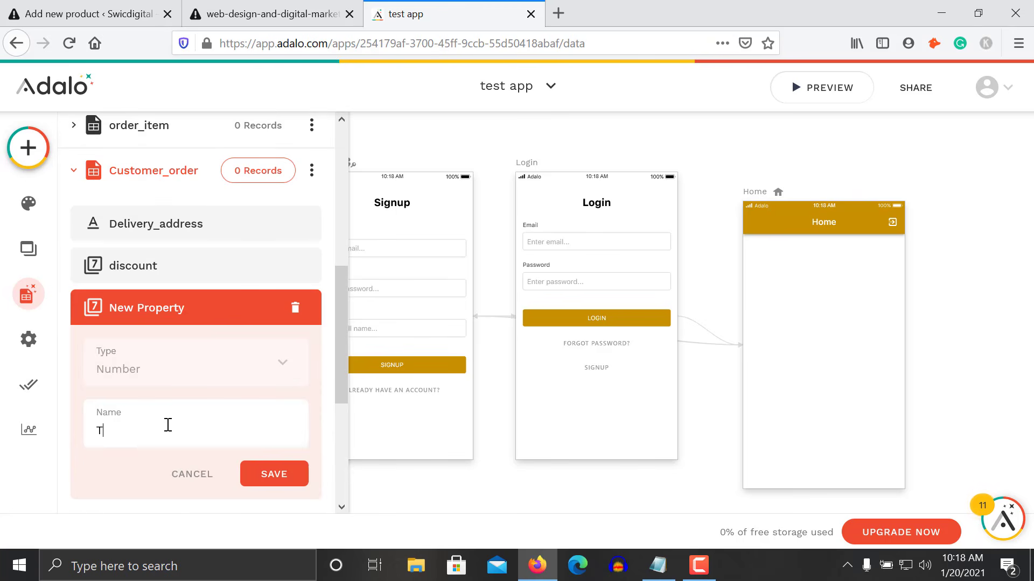
text(otal_price)
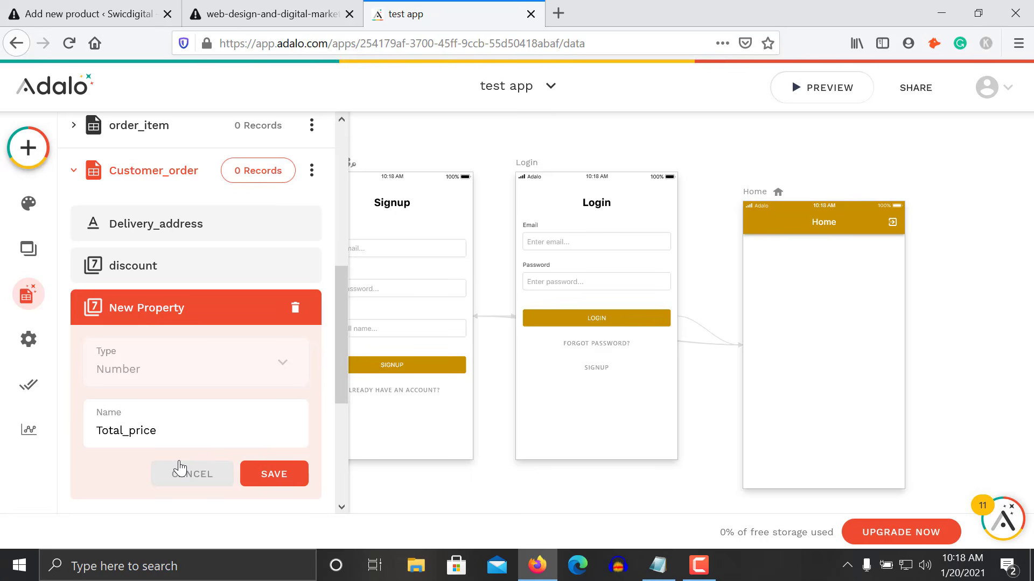
click(277, 476)
- Add a Number property named Final_price to the Customer_order collection and save it
click(176, 349)
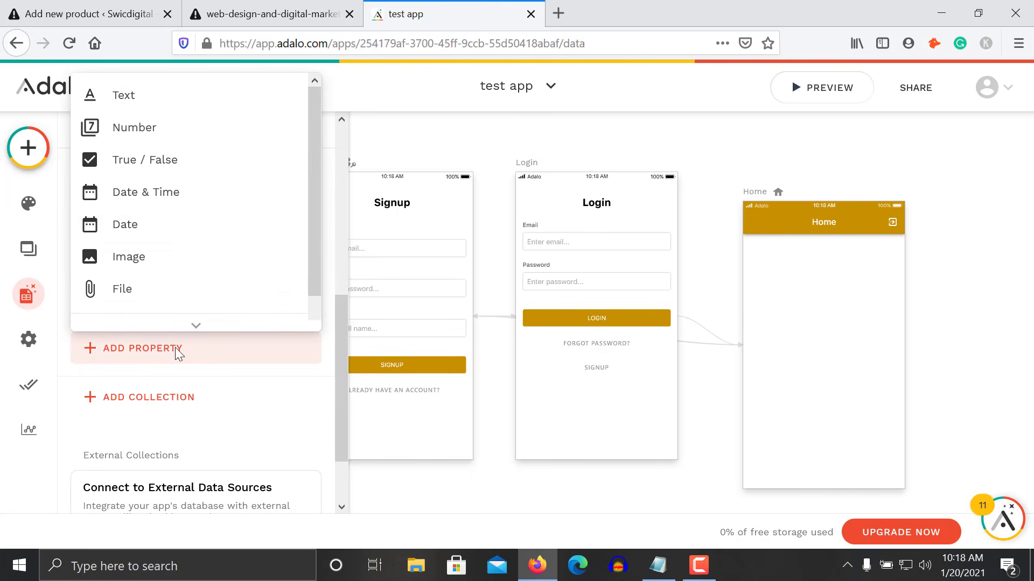
click(149, 143)
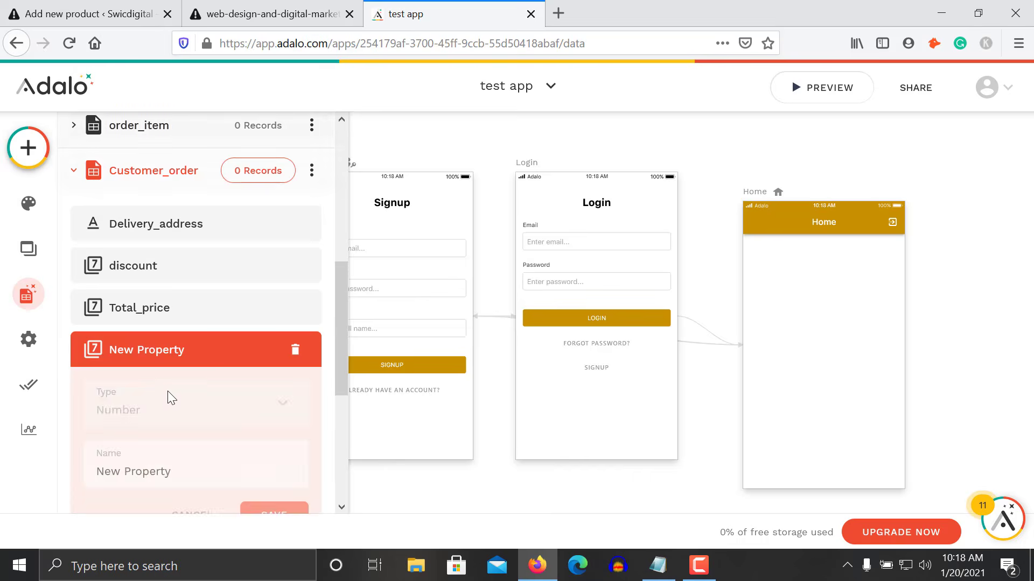
triple_click(178, 482)
text(Fina)
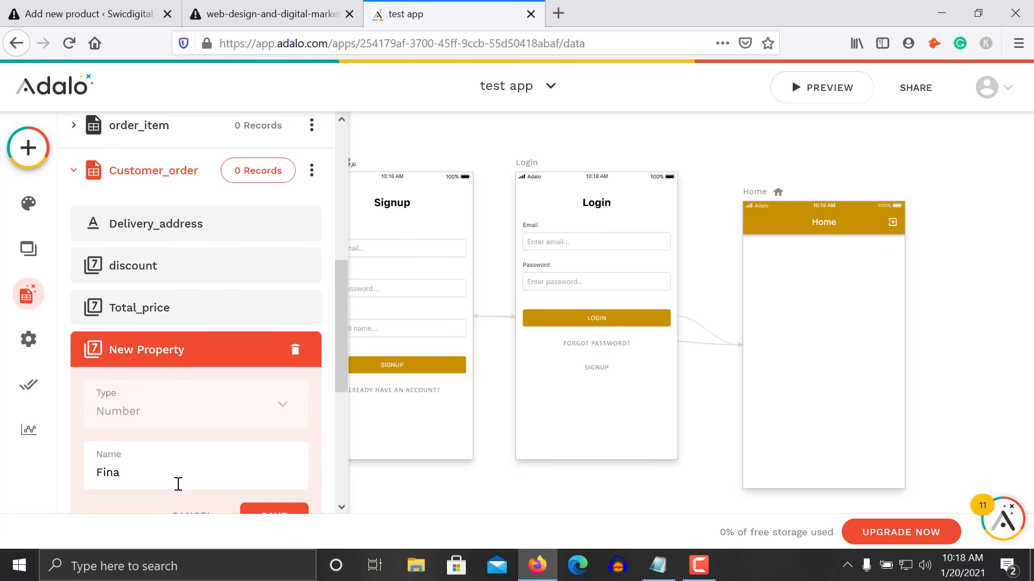
text(l_price)
click(274, 514)
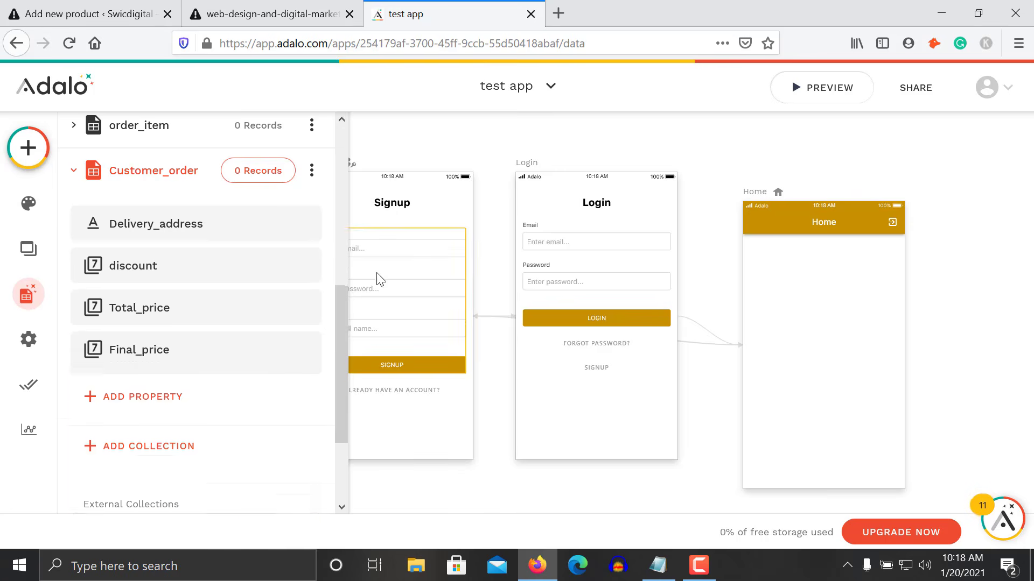
- Check the time fields of the customer_order table in Notepad and add a Date & Time property named Order_time to Customer_order in Adalo
drag(344, 315, 348, 379)
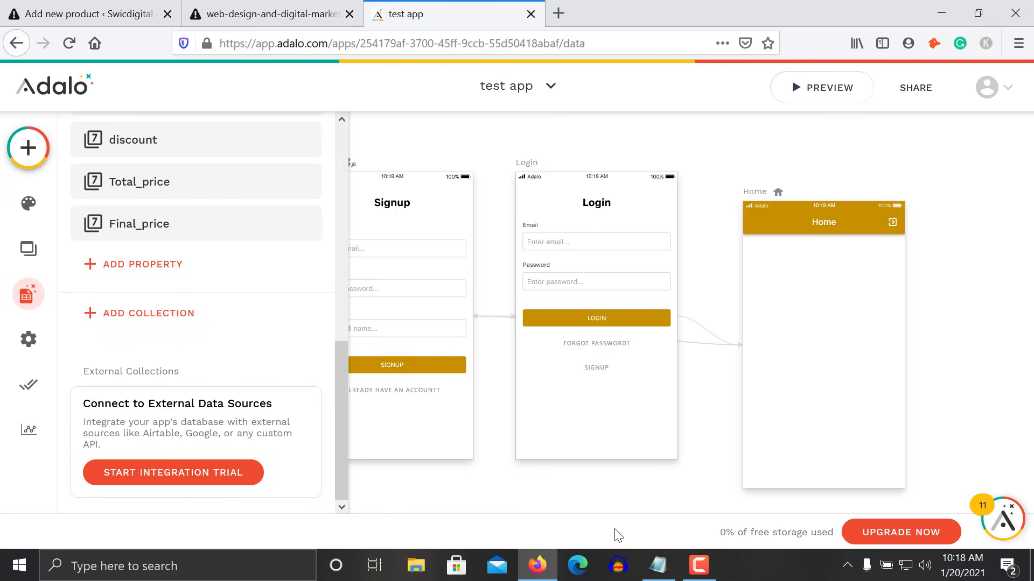
click(658, 565)
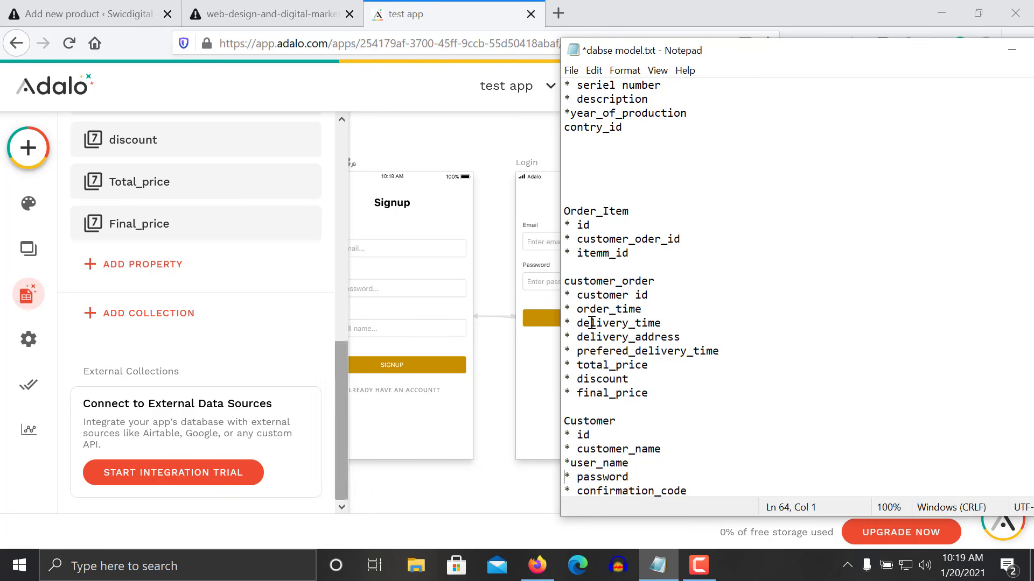
drag(670, 323, 570, 323)
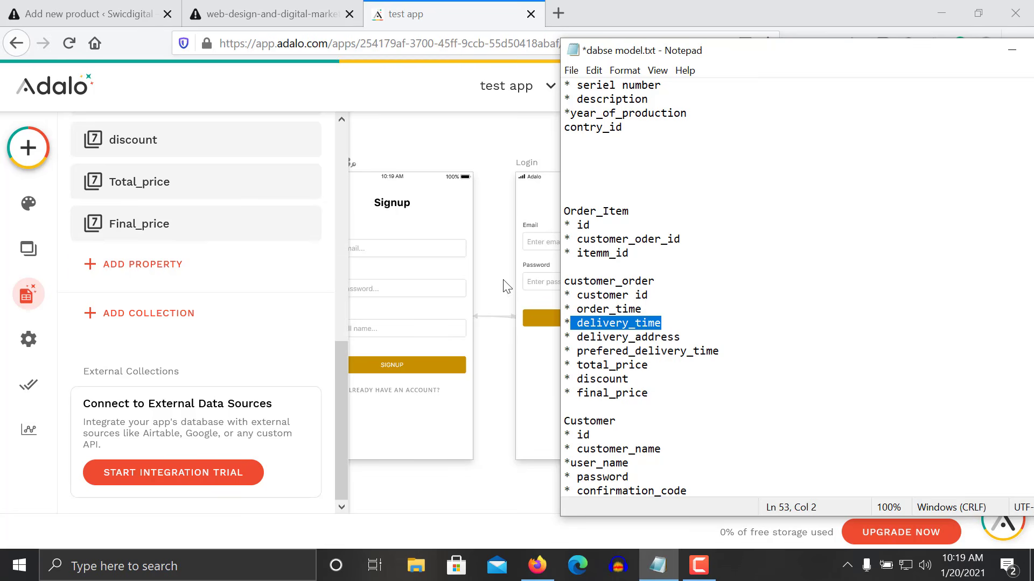
click(139, 265)
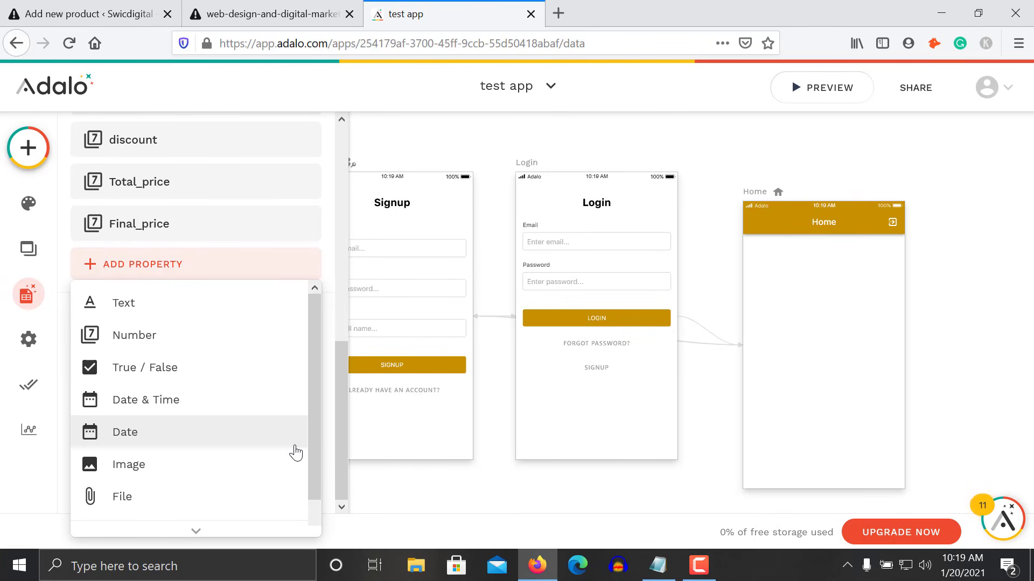
click(322, 467)
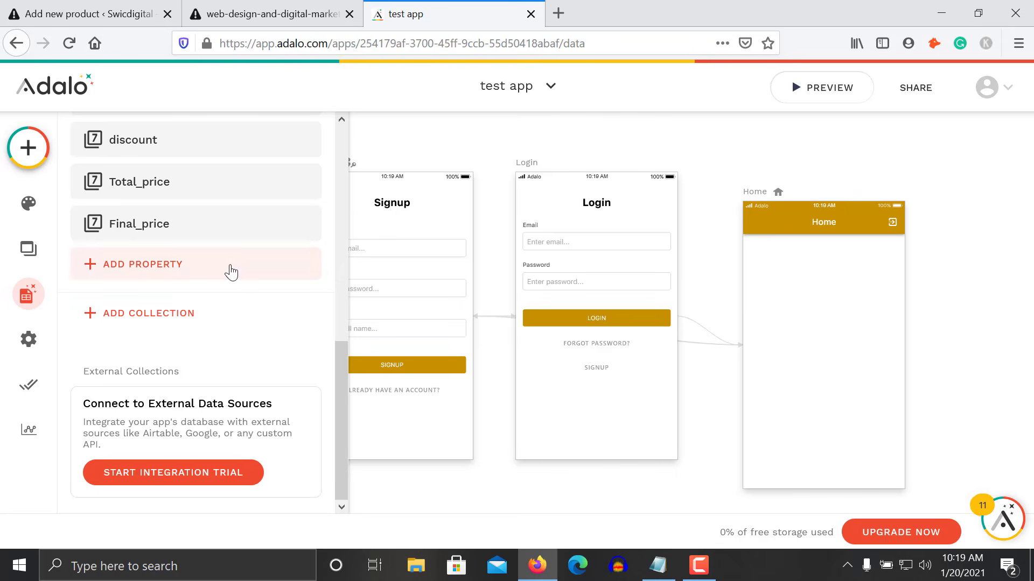
click(180, 257)
scroll(318, 390, down, 1)
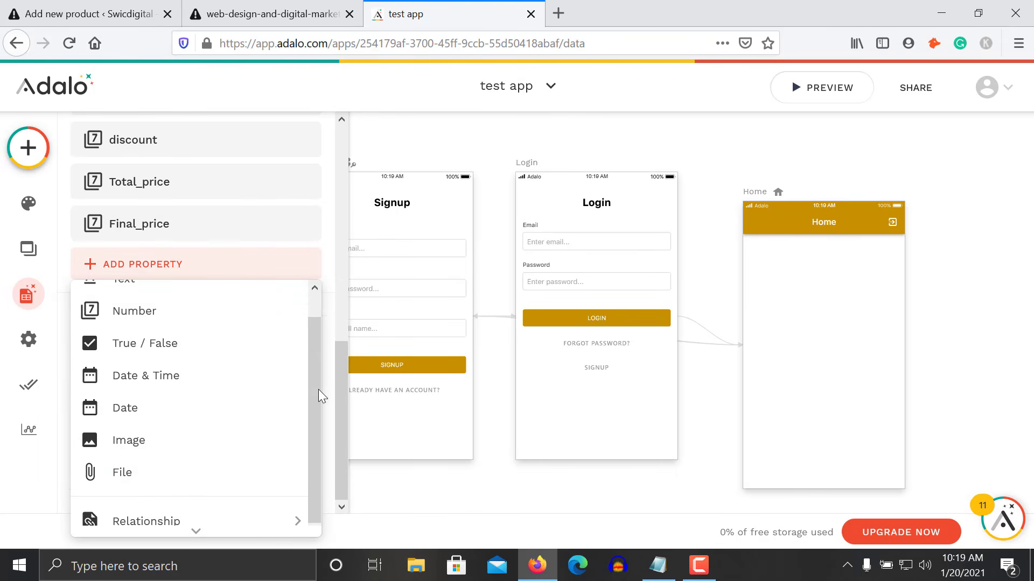
scroll(319, 389, up, 1)
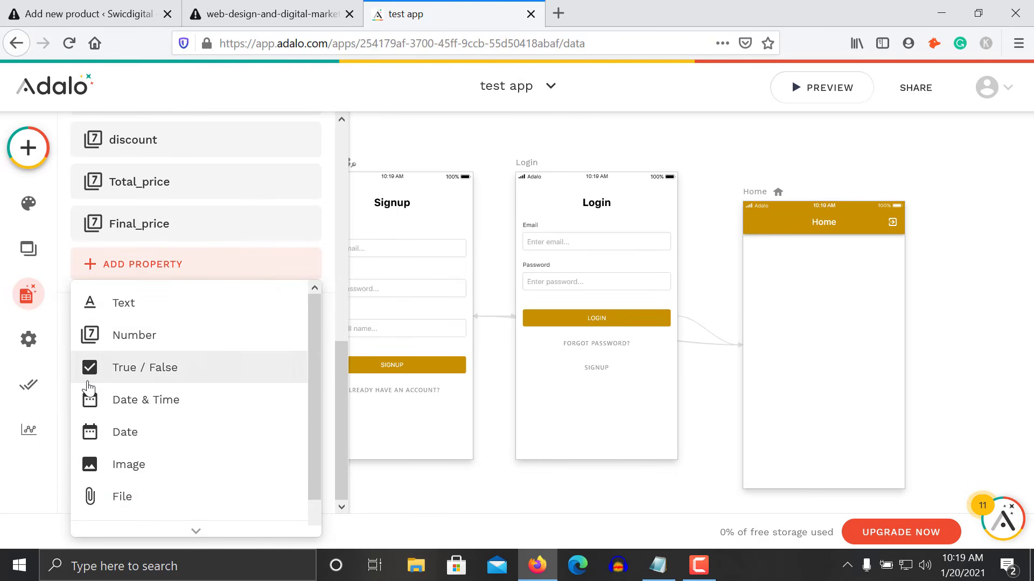
click(129, 407)
triple_click(158, 379)
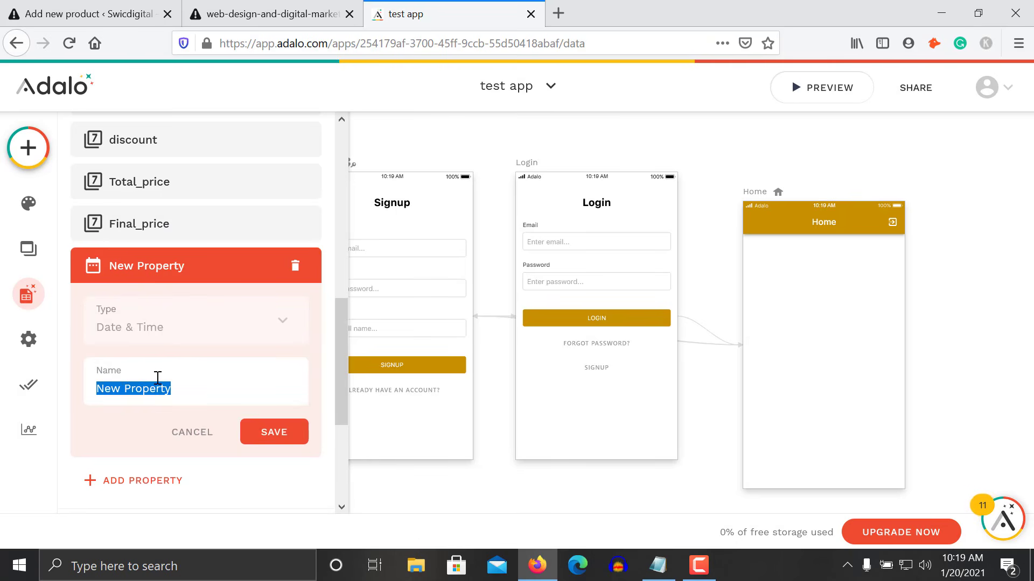
text(Order_time)
key(Return)
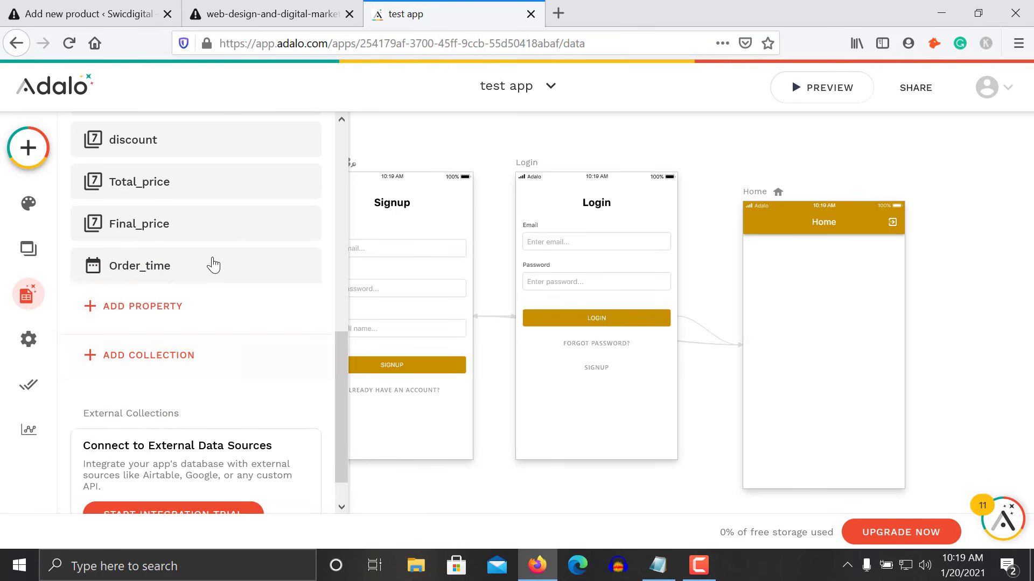
- Add a Date & Time property named Delivery_time to the Customer_order collection and save it
click(162, 308)
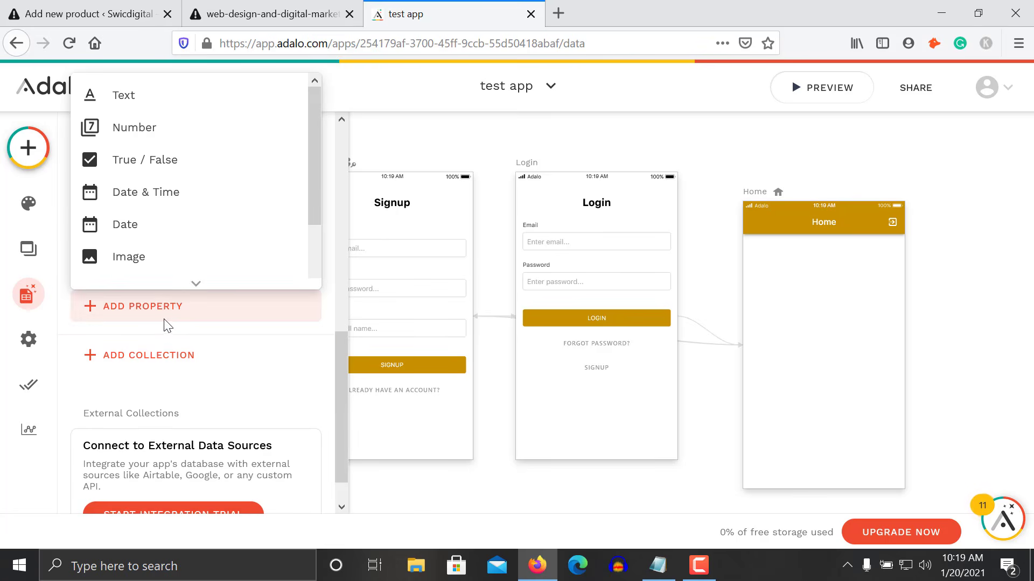
click(162, 173)
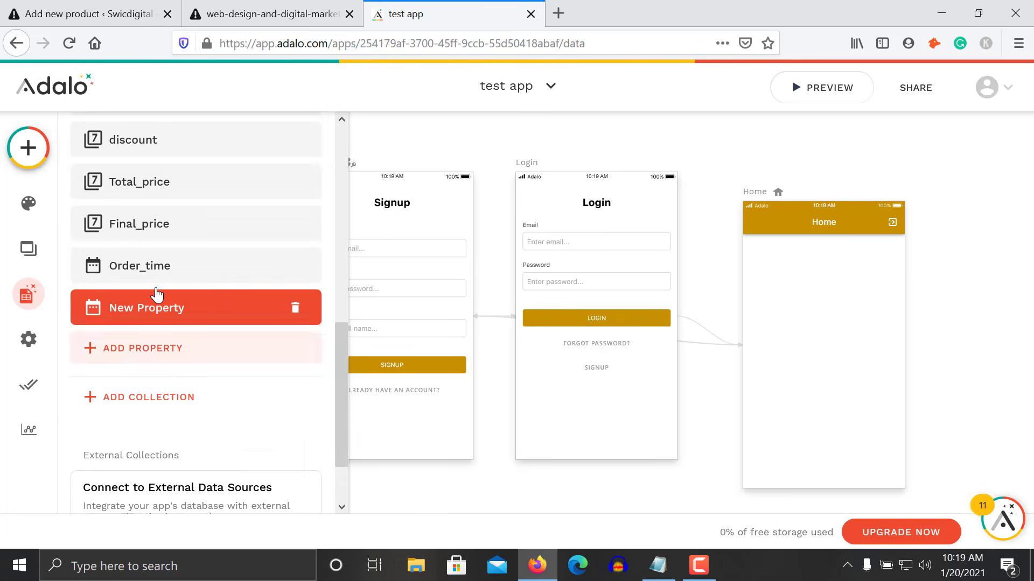
triple_click(167, 442)
text(Del)
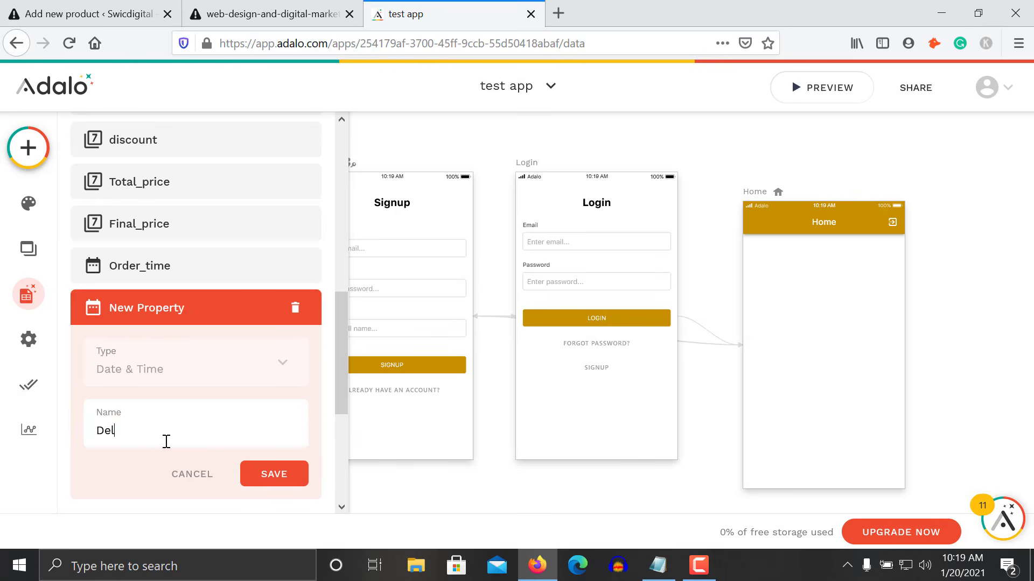
text(ivery_time)
key(Return)
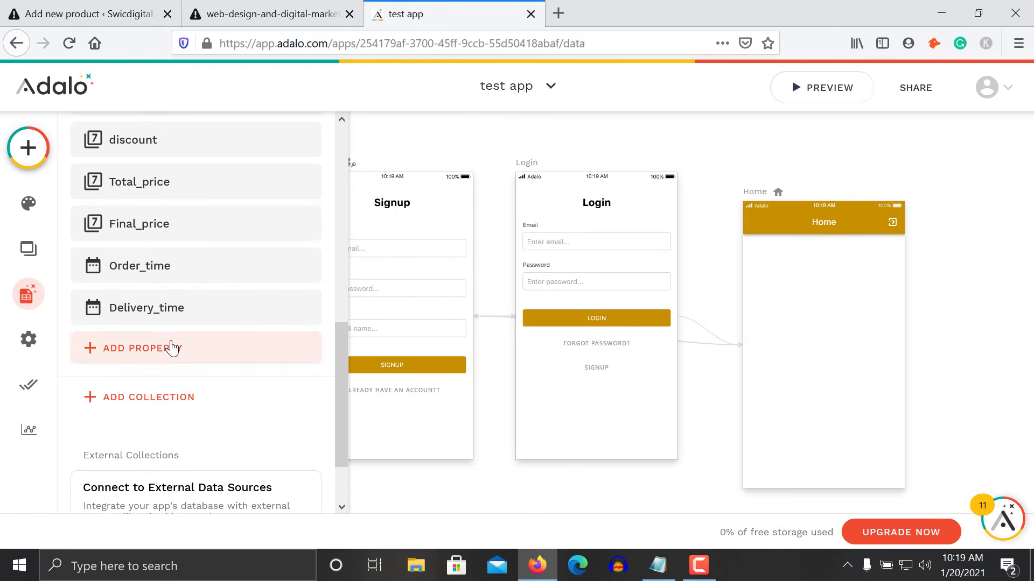
- Check the customer_order table in Notepad, add a Number property named Customer_id to the Customer_order collection in Adalo and save it
drag(341, 373, 347, 303)
scroll(348, 303, down, 4)
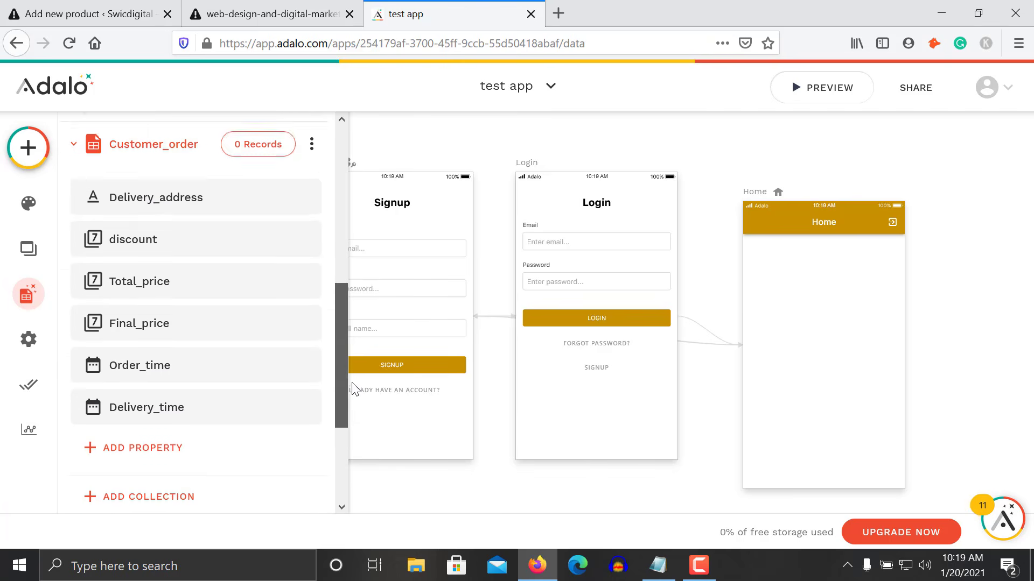
click(659, 565)
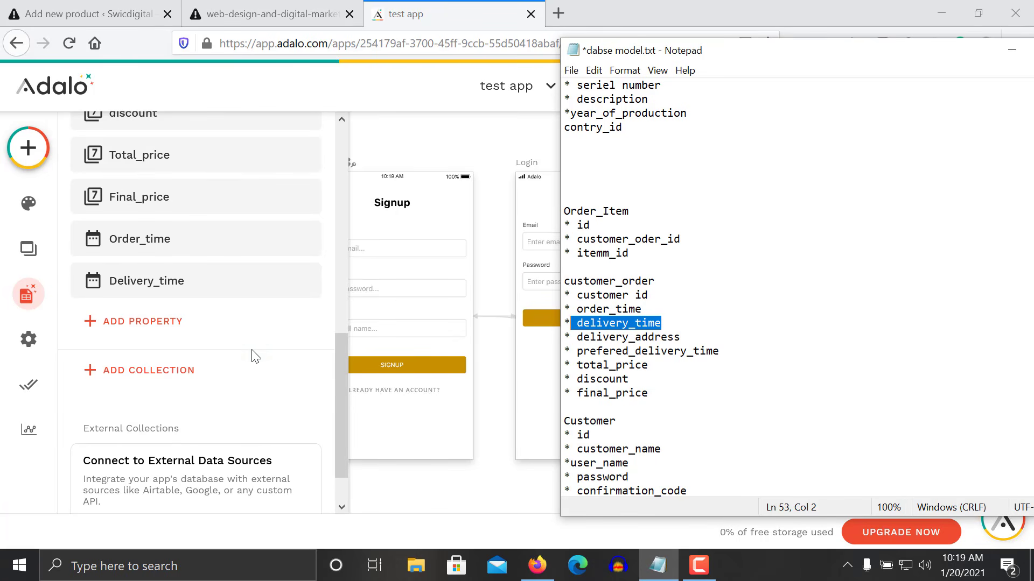
mouse_move(342, 384)
mouse_down()
mouse_move(337, 281)
mouse_move(325, 385)
mouse_up()
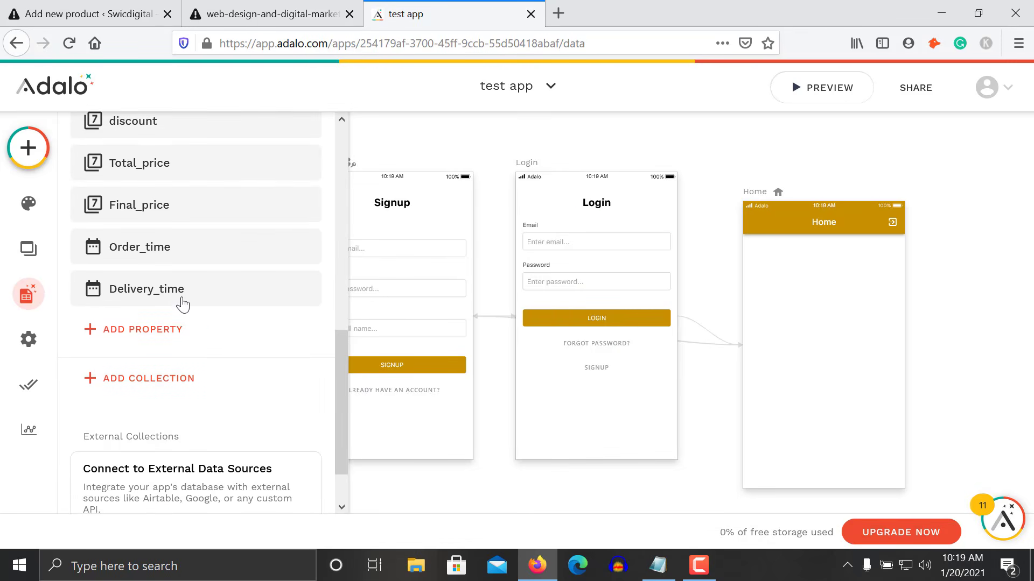
click(183, 337)
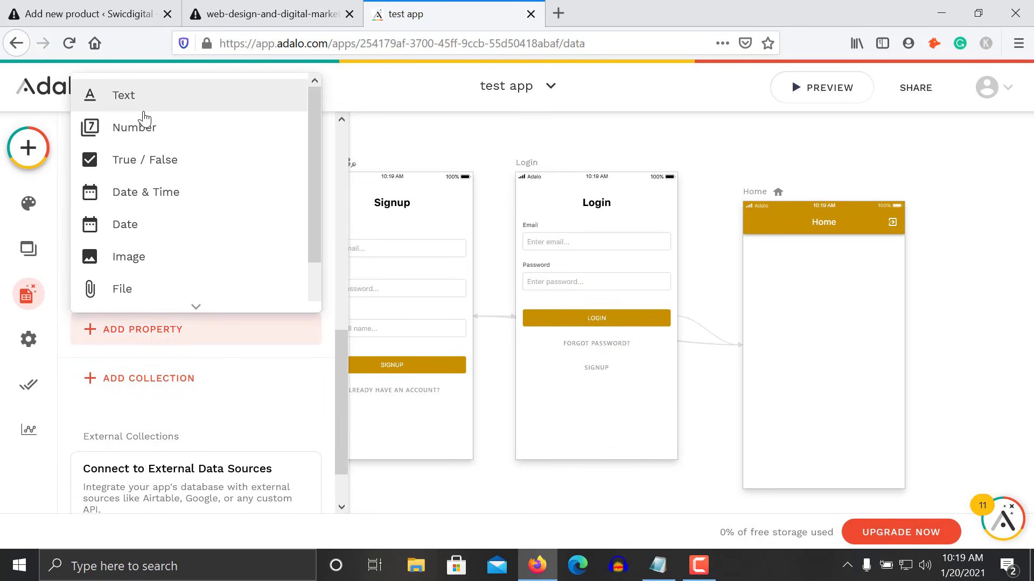
click(146, 145)
double_click(184, 452)
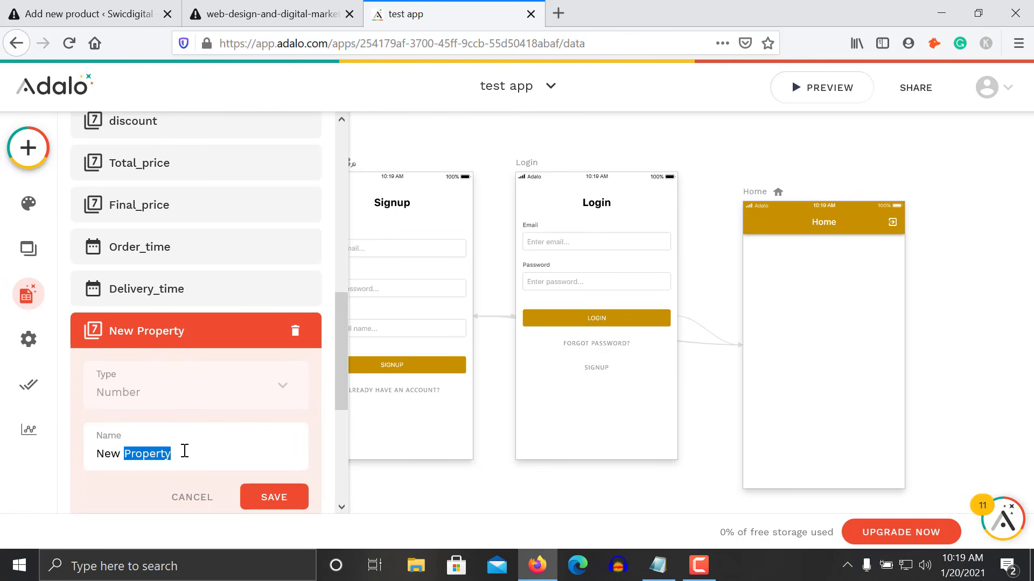
key(BackSpace)
key(BackSpace)
key(BackSpace)
key(BackSpace)
key(BackSpace)
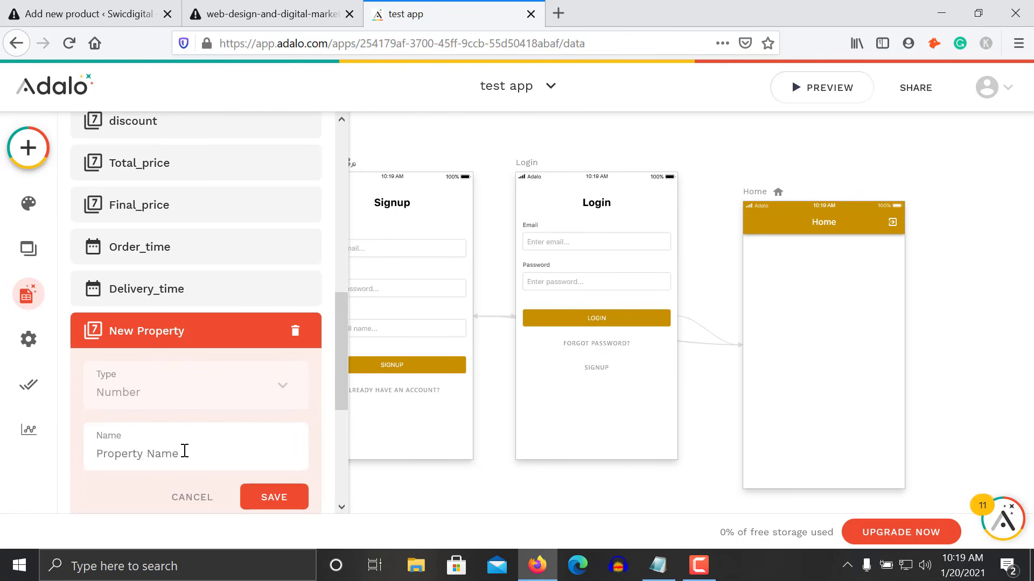
text(Customer_id)
key(Return)
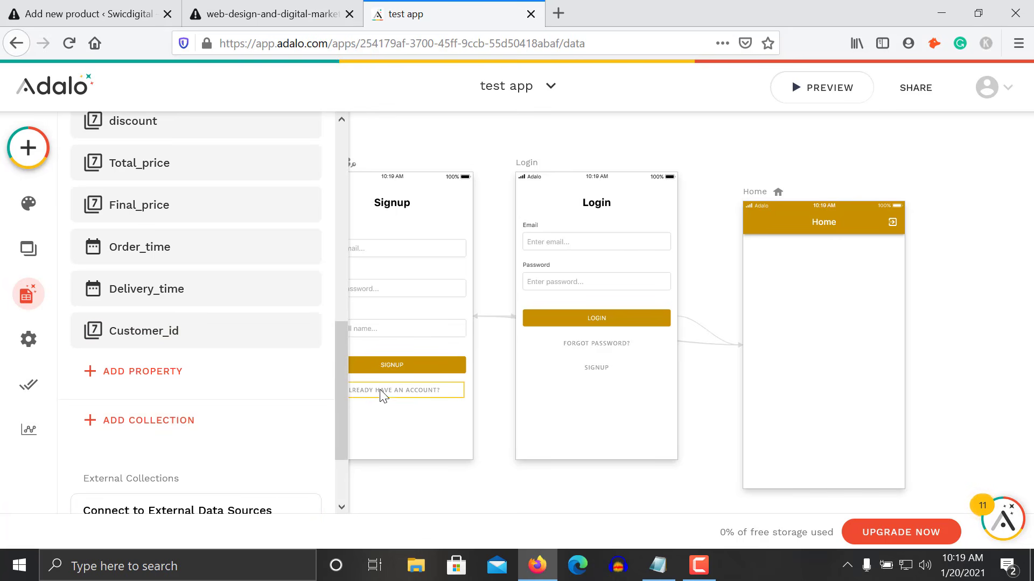
- Recheck the customer_order fields in Notepad, add a Date & Time property named Preferred_delivery_time to Customer_order in Adalo and save it
drag(342, 406, 338, 366)
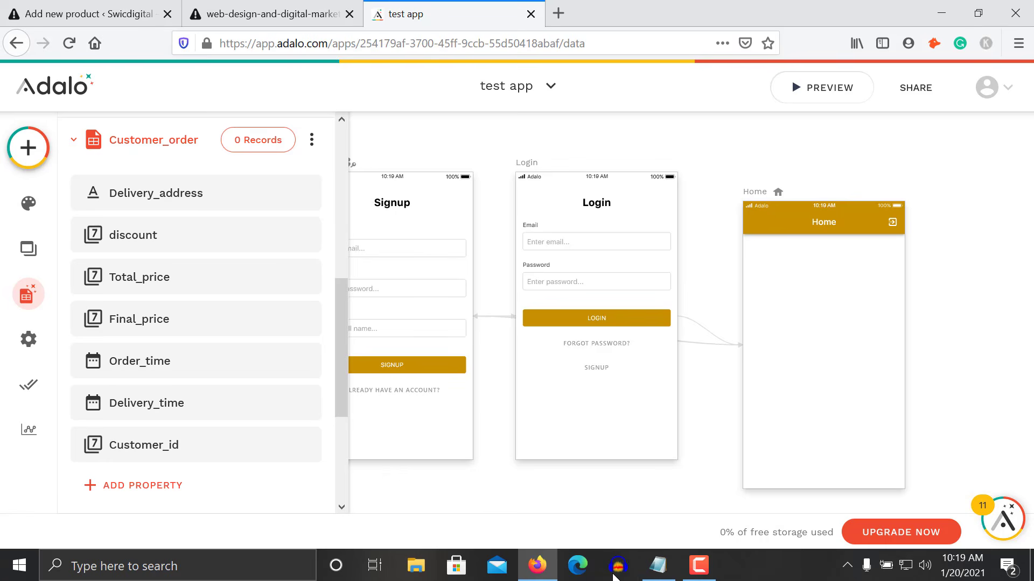
click(658, 566)
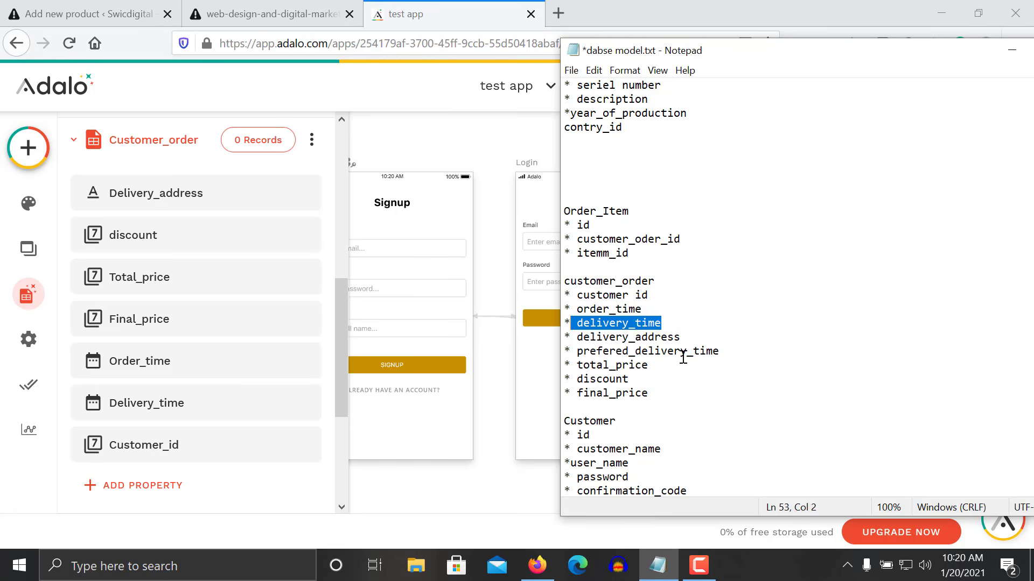
click(185, 485)
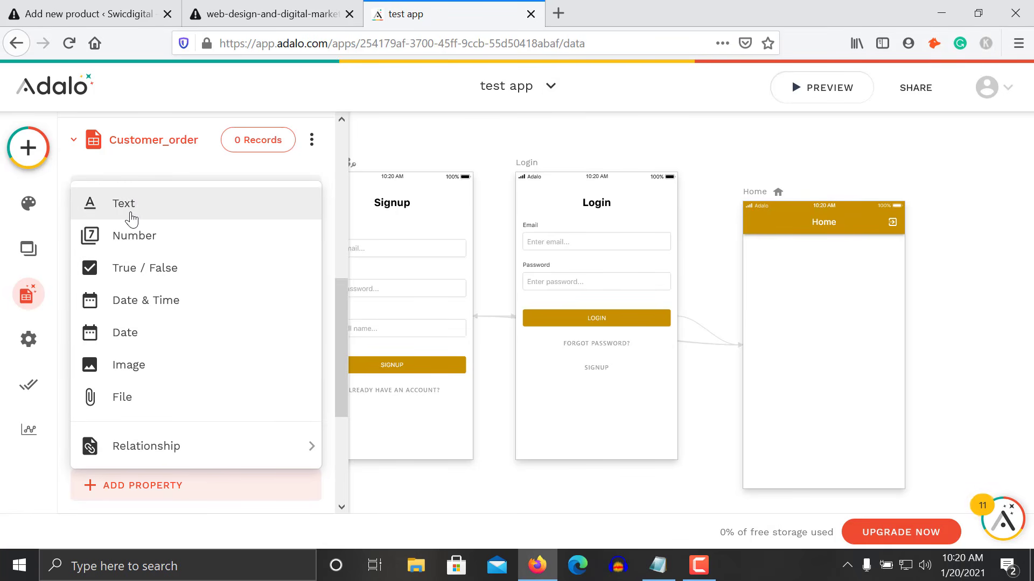
click(191, 299)
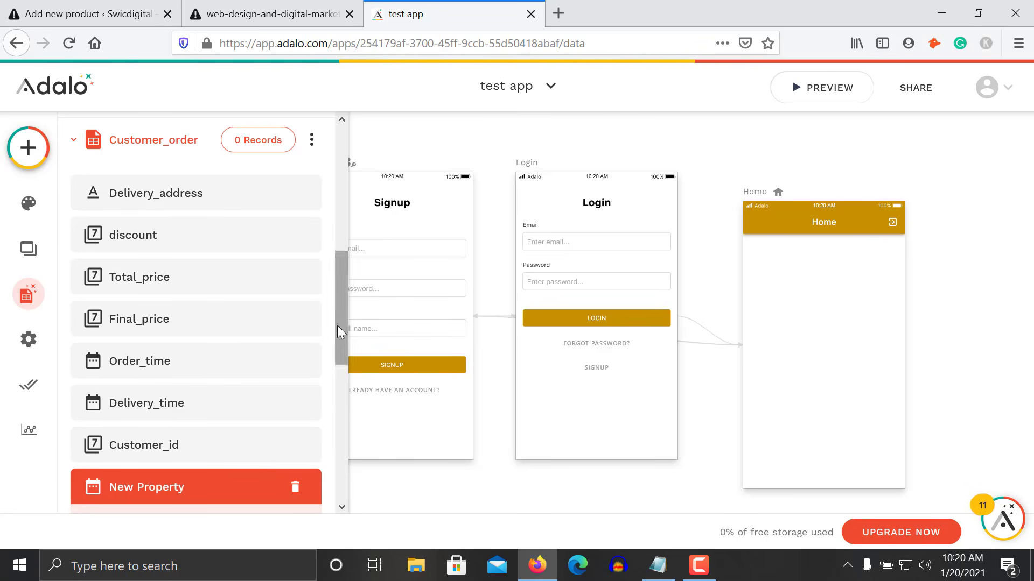
drag(338, 326, 338, 403)
triple_click(202, 356)
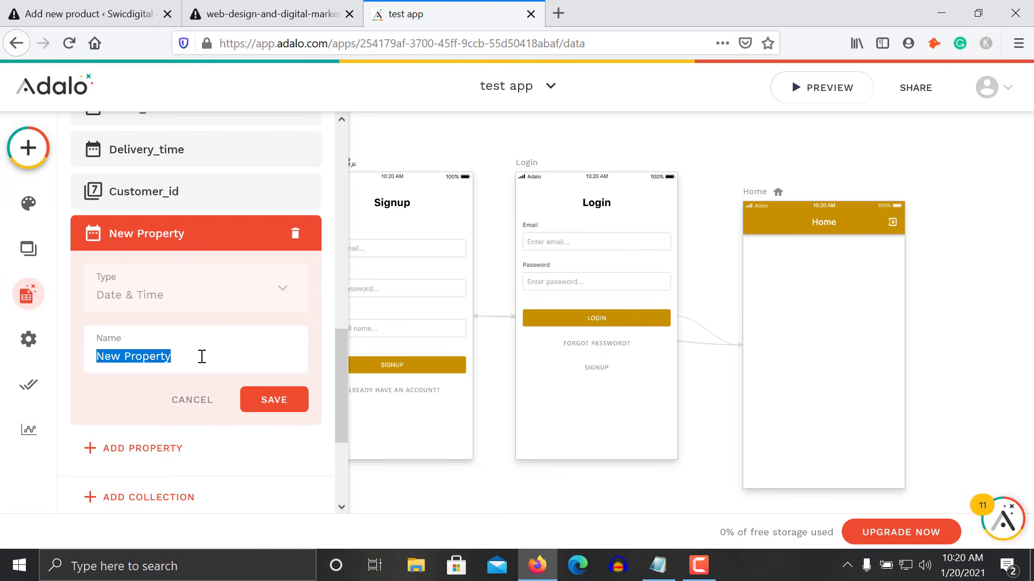
text(Preferr)
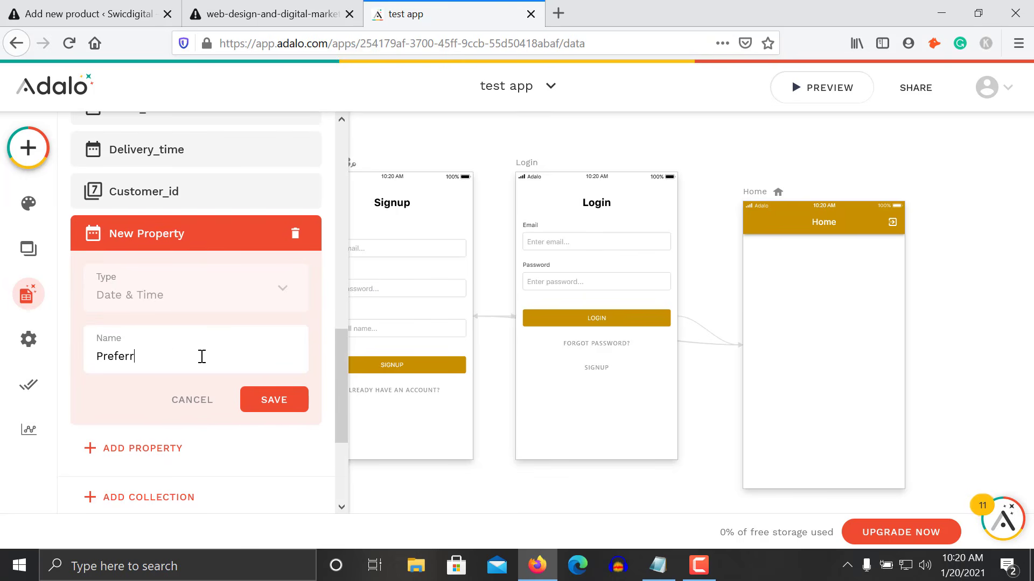
text(ered_)
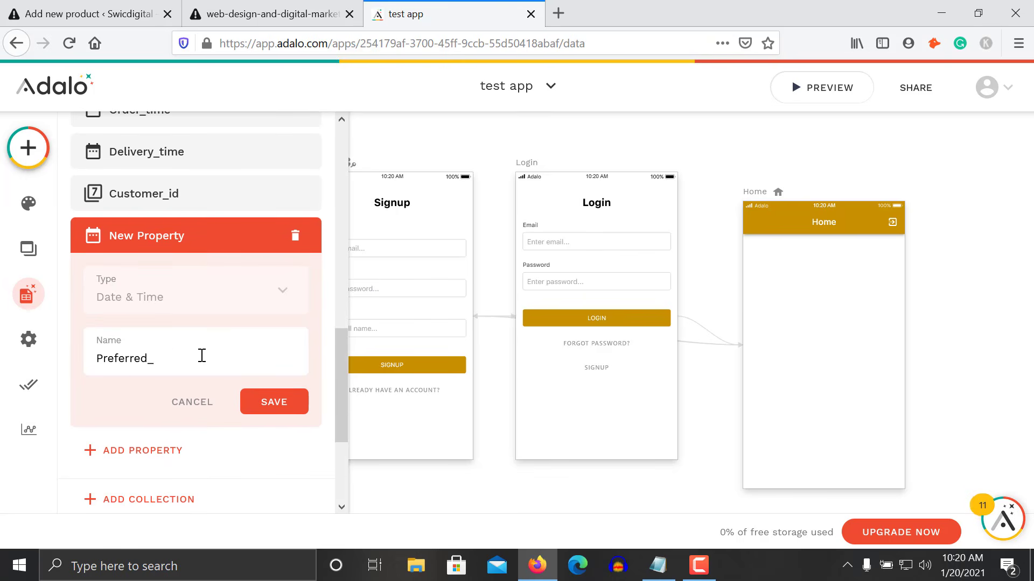
text(delivery_time)
click(291, 408)
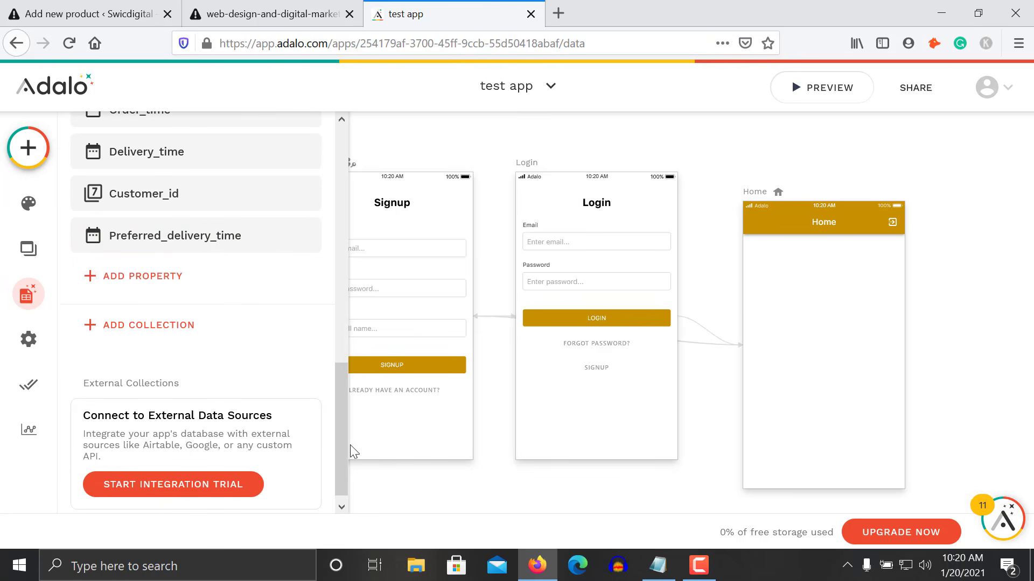
- Switch to Notepad and read the fields of the Customer table in the database model
click(658, 566)
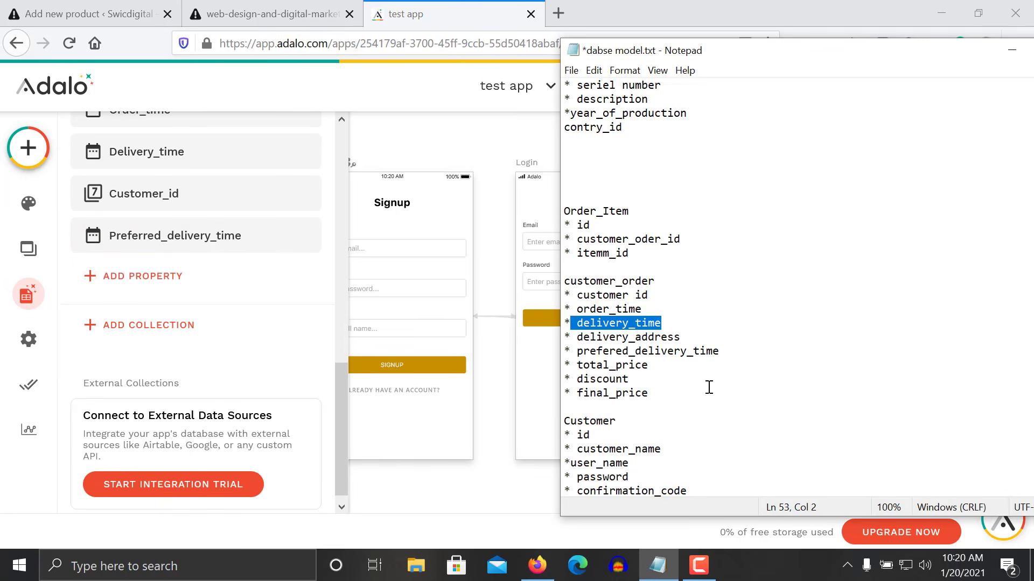
click(713, 409)
key(Down)
key(Down)
key(Down)
key(Down)
key(Down)
key(Down)
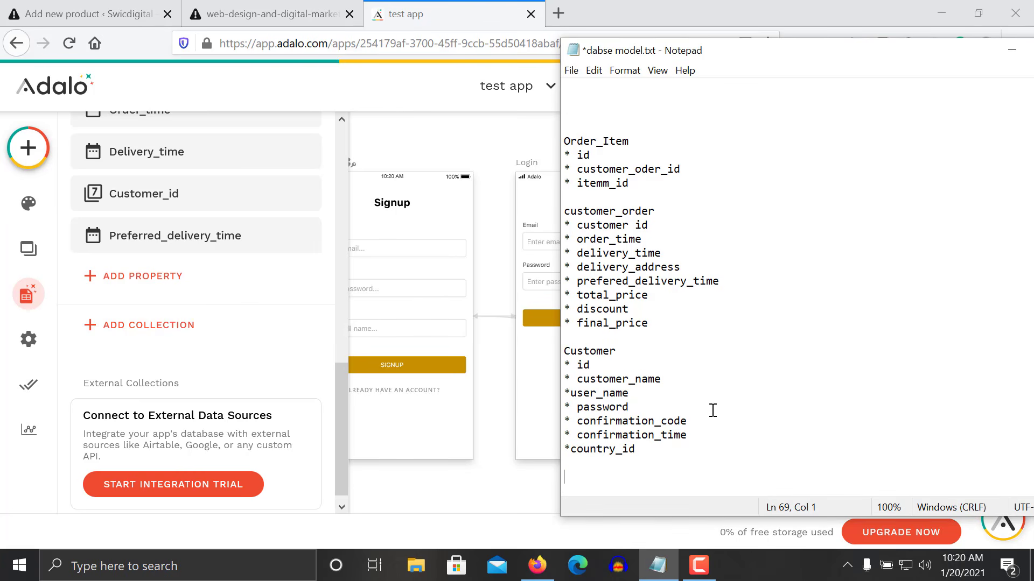
click(698, 563)
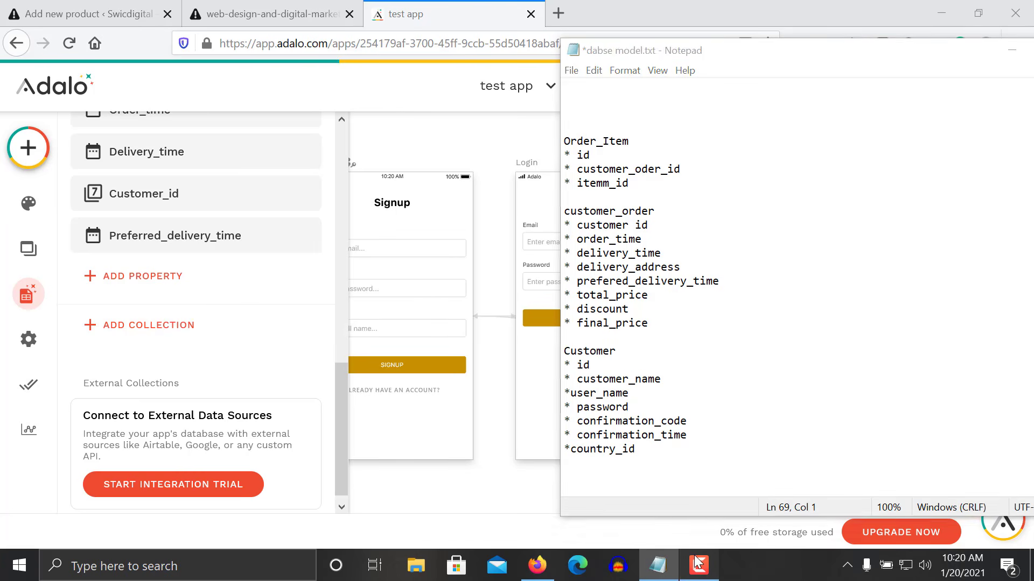
click(698, 563)
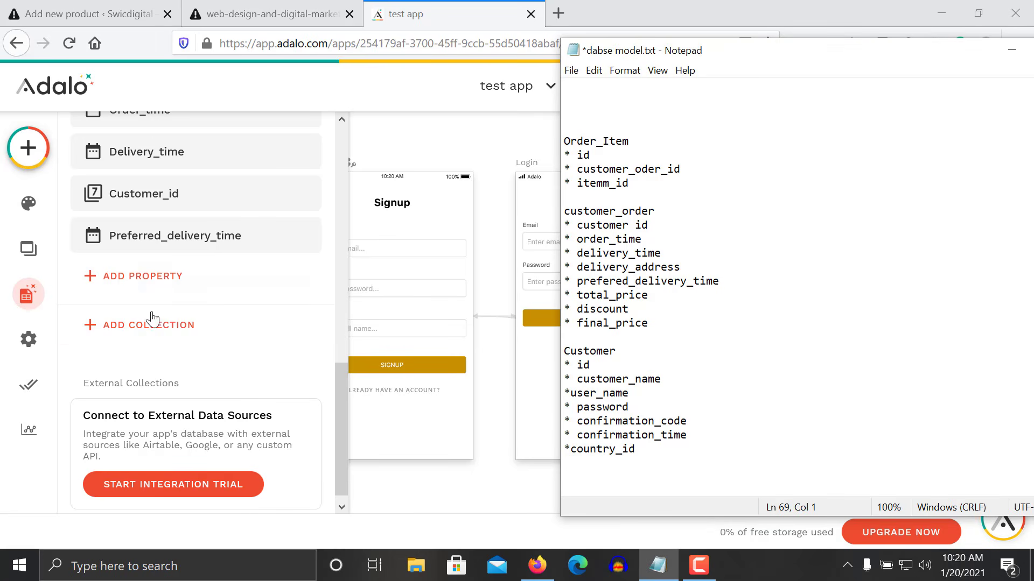
- Add a new database collection named Customer_details in Adalo
click(152, 330)
click(152, 327)
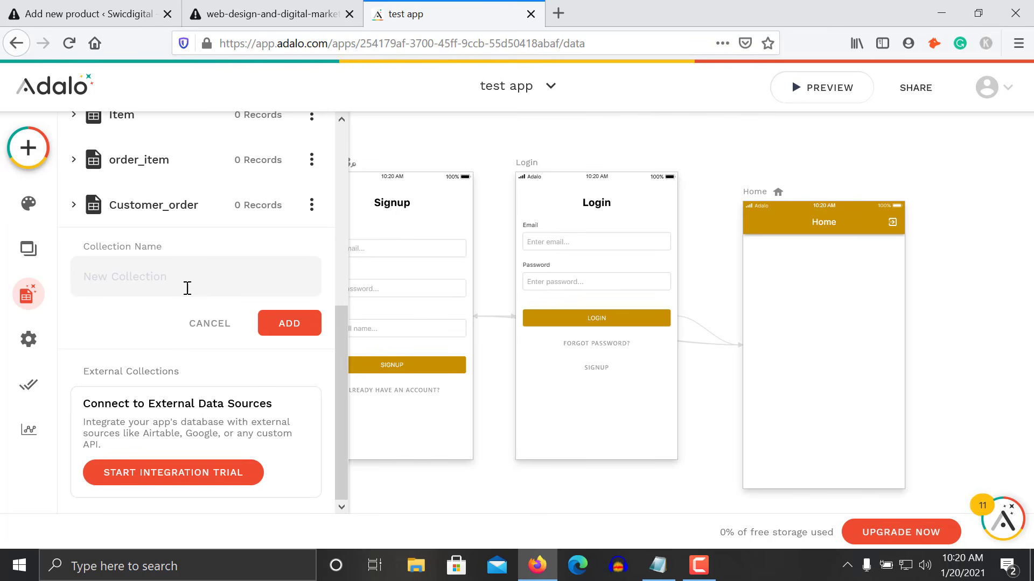
text(Cusot)
key(BackSpace)
key(BackSpace)
text(tomer)
key(BackSpace)
text(_det)
click(285, 322)
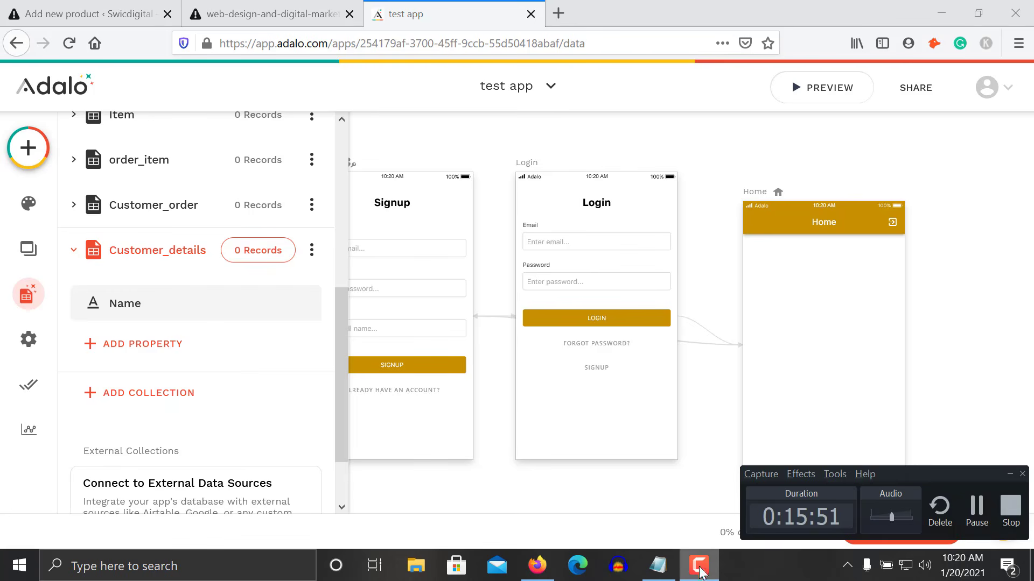
- Check the Customer table in Notepad and delete the Customer_details collection in Adalo, confirming with its name
click(667, 567)
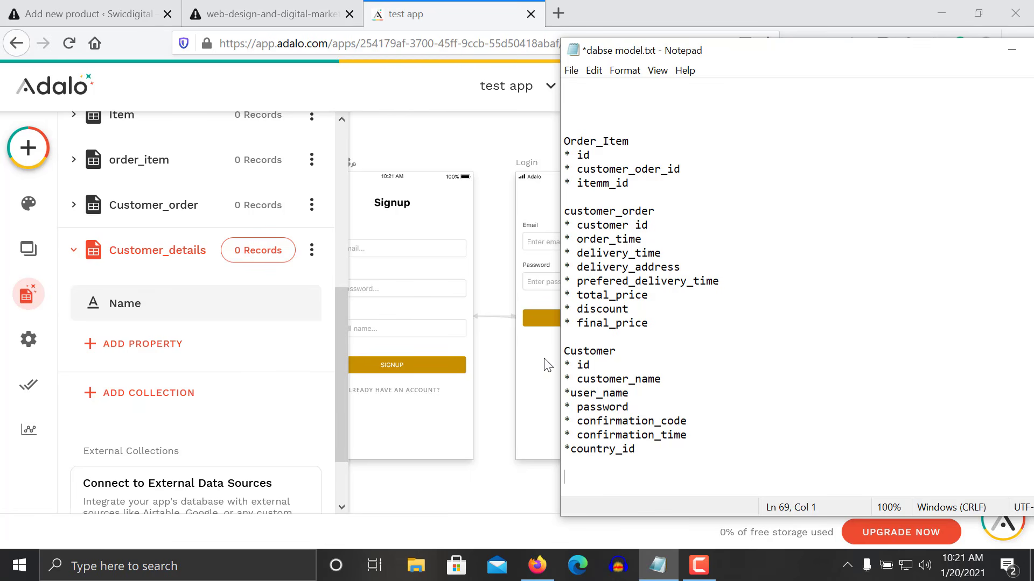
click(311, 250)
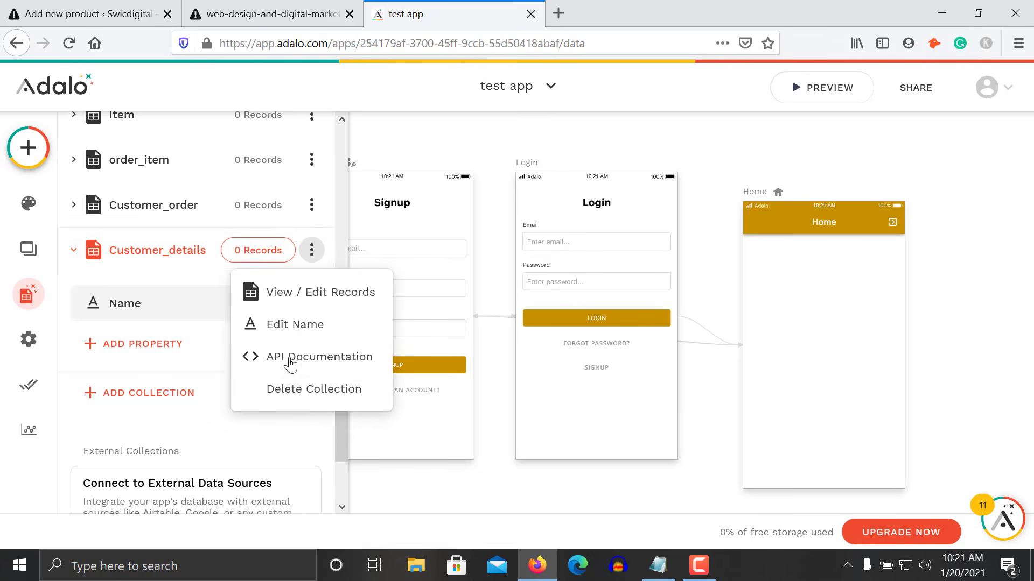
click(300, 388)
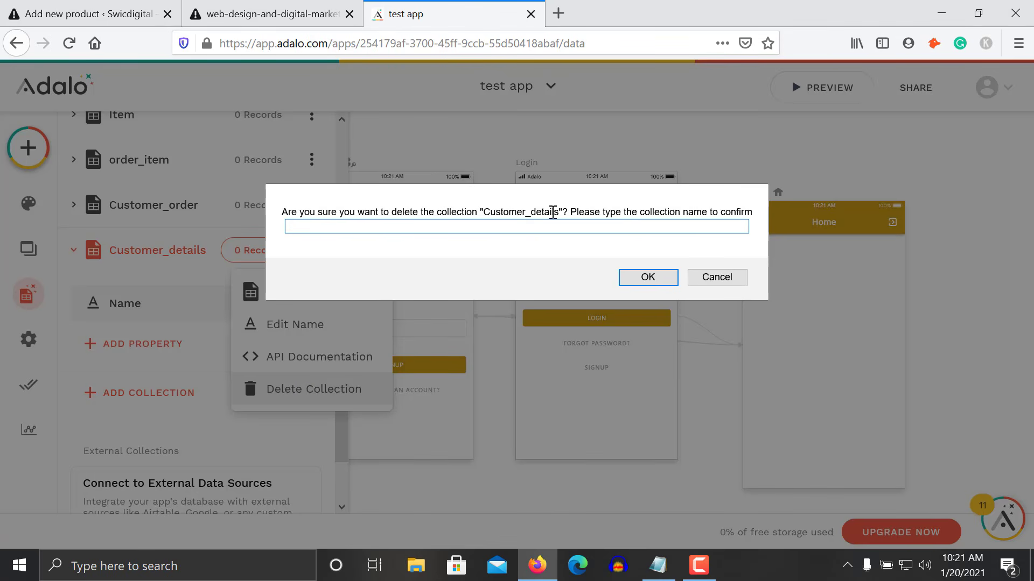
drag(560, 211, 488, 210)
key(ctrl+c)
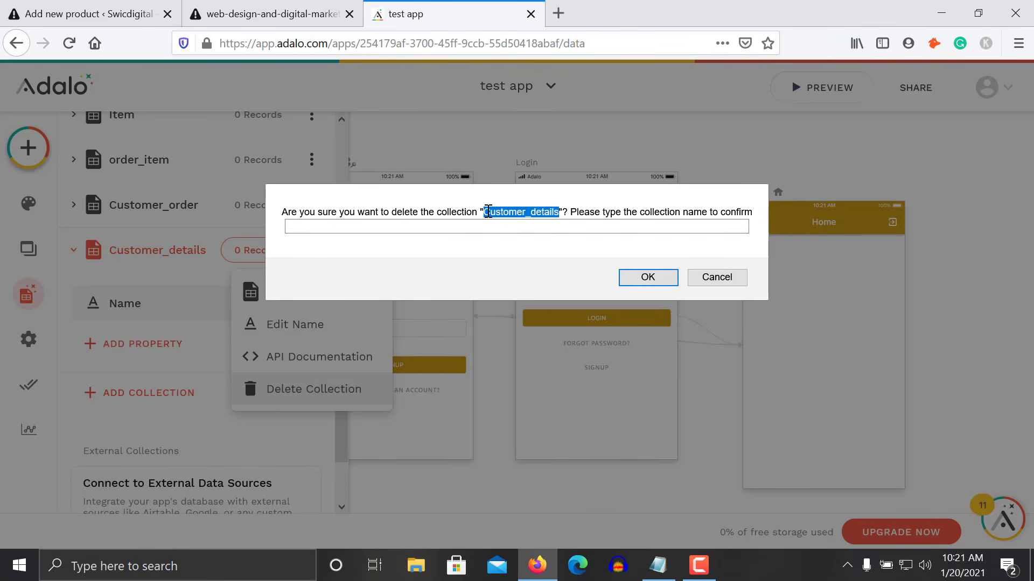
click(362, 225)
key(ctrl+v)
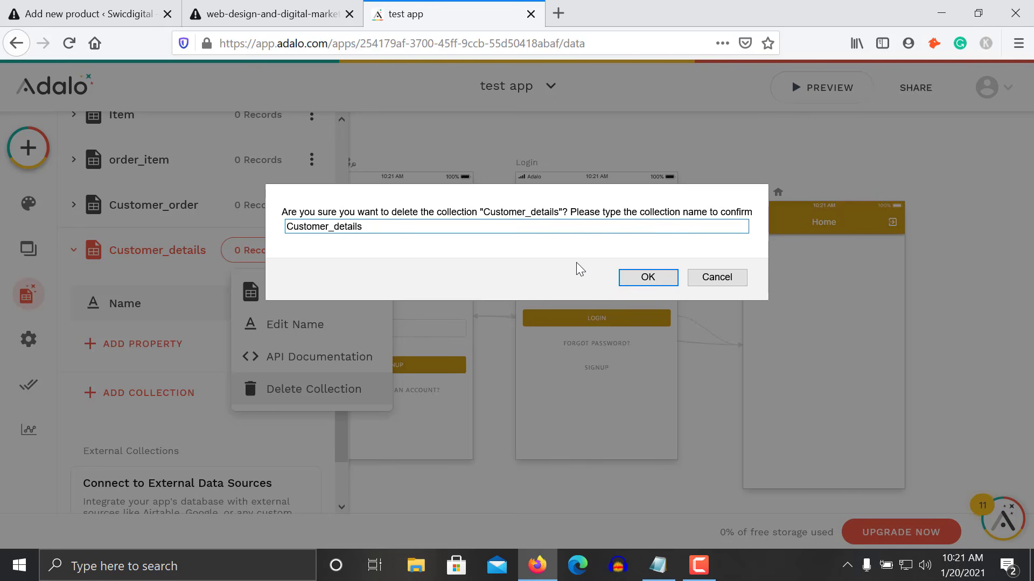
click(674, 279)
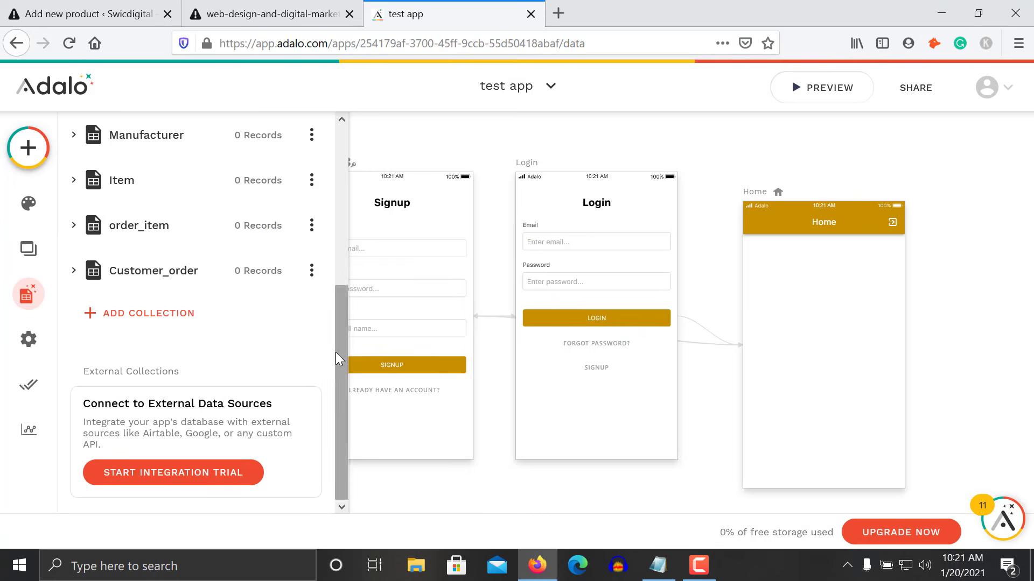
- Expand the Users collection and compare its properties with the Customer table in Notepad, marking confirmation_code and confirmation_time
scroll(335, 352, up, 5)
click(194, 234)
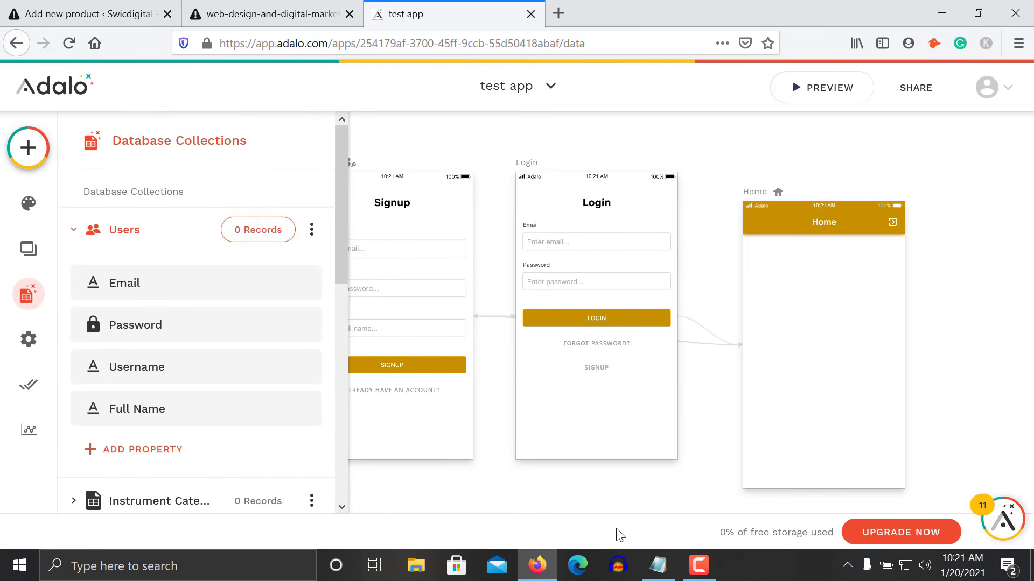
click(658, 565)
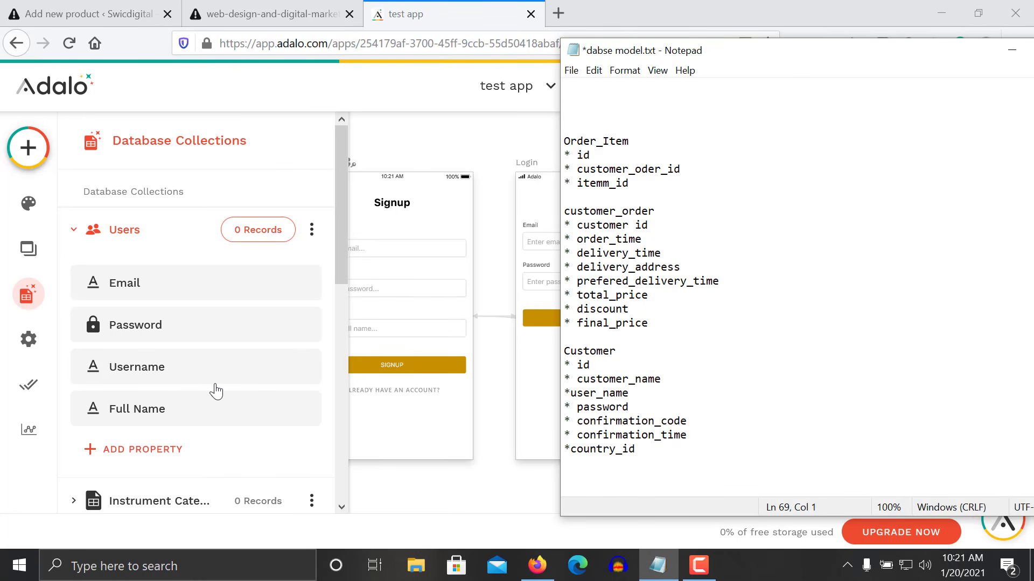
click(703, 434)
drag(644, 424, 691, 436)
click(575, 423)
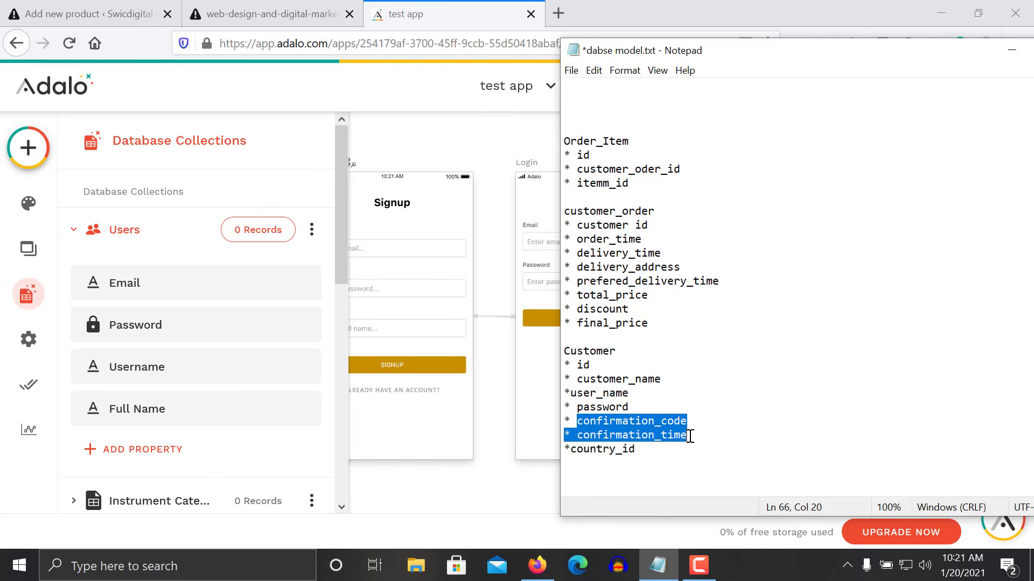
- Add a Number property named Customer_id to the Users collection in Adalo and save it
click(145, 450)
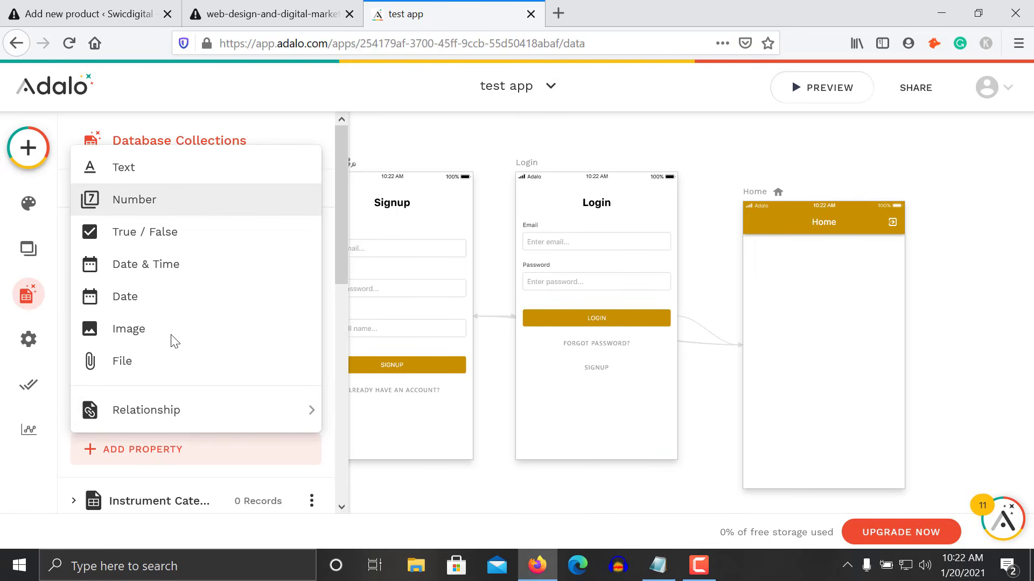
click(162, 199)
drag(337, 241, 335, 323)
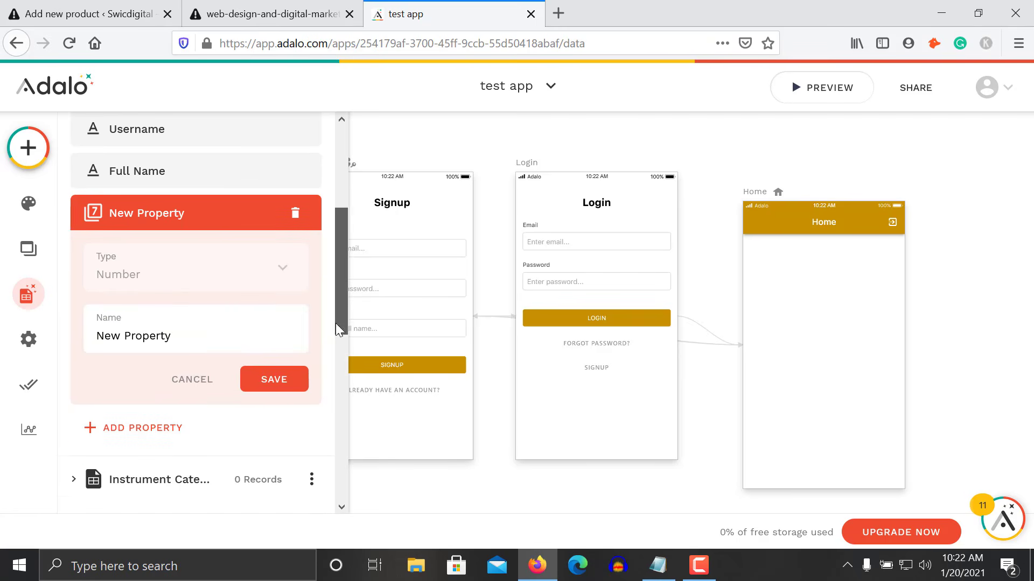
triple_click(173, 320)
text(Cu)
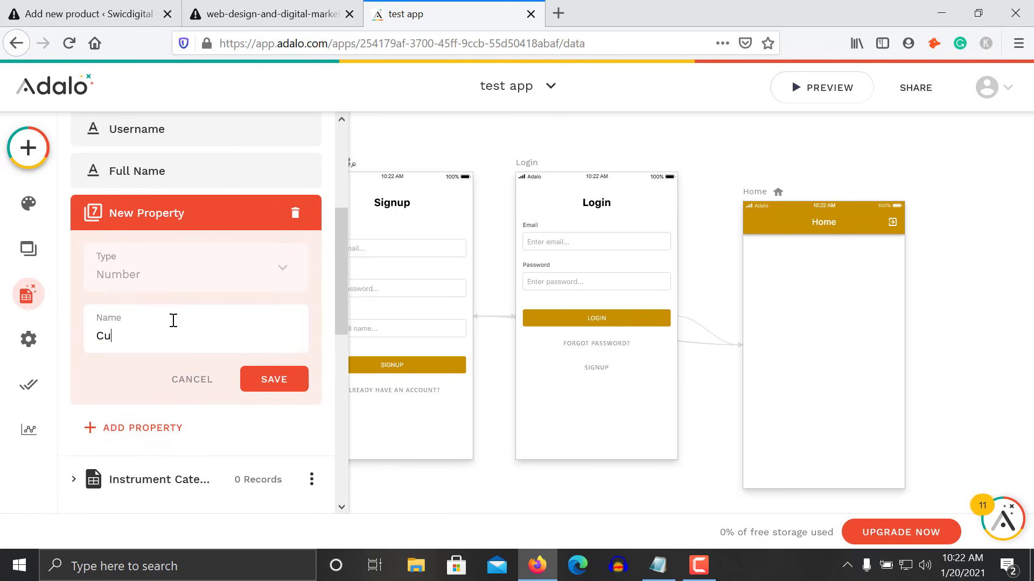
text(sot)
key(BackSpace)
text(tomer_id)
key(Return)
- Add a Text property named confirmation_code to the Users collection and save it
click(147, 254)
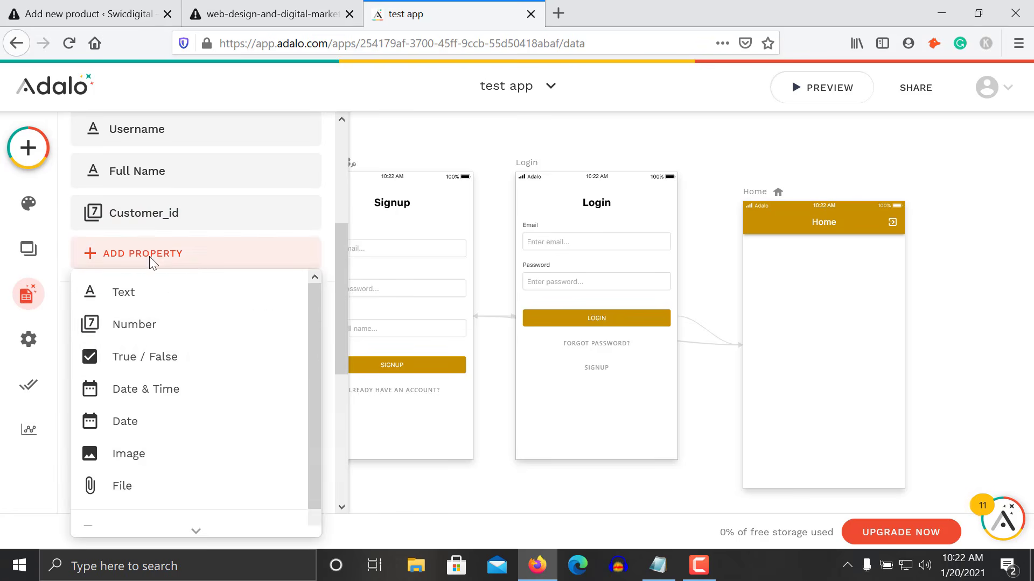
click(148, 303)
triple_click(165, 379)
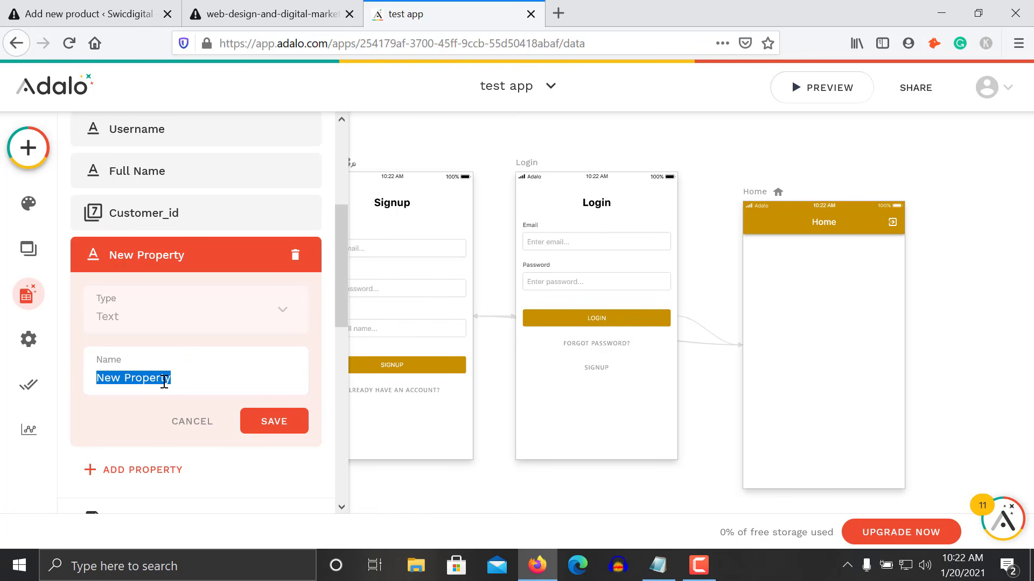
text(confirm)
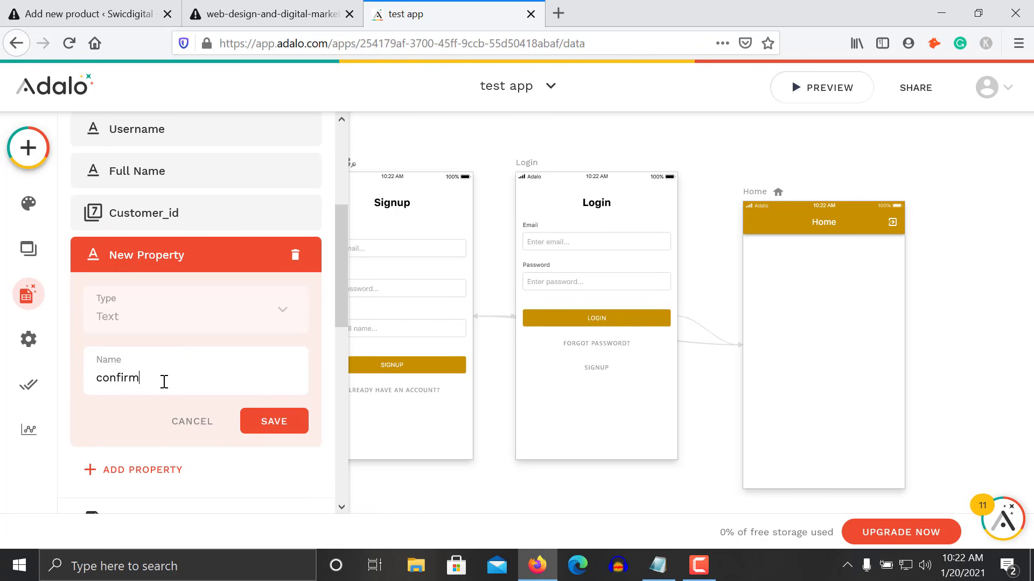
text(ation )
text(code)
key(Return)
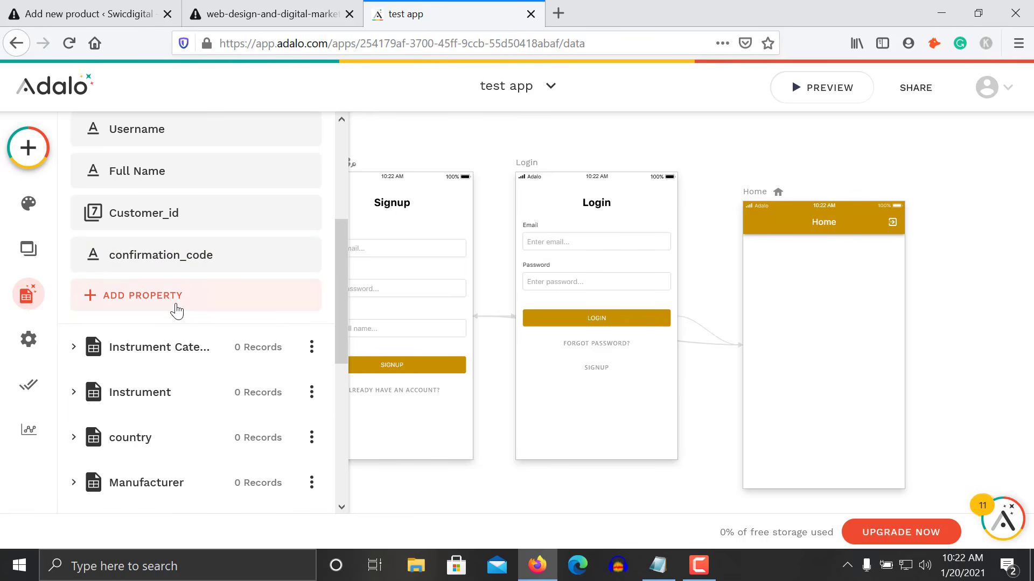
click(145, 302)
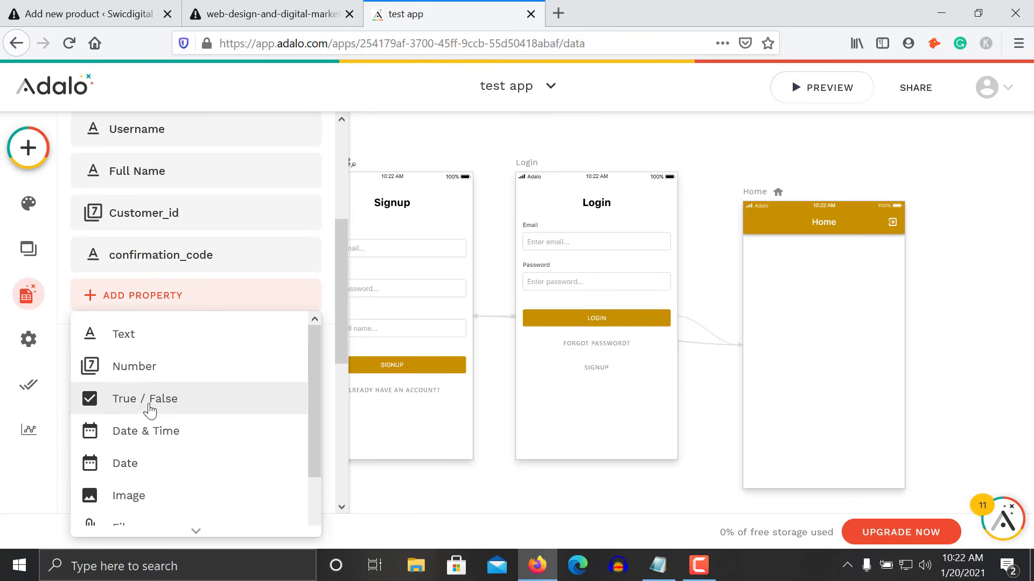
click(144, 346)
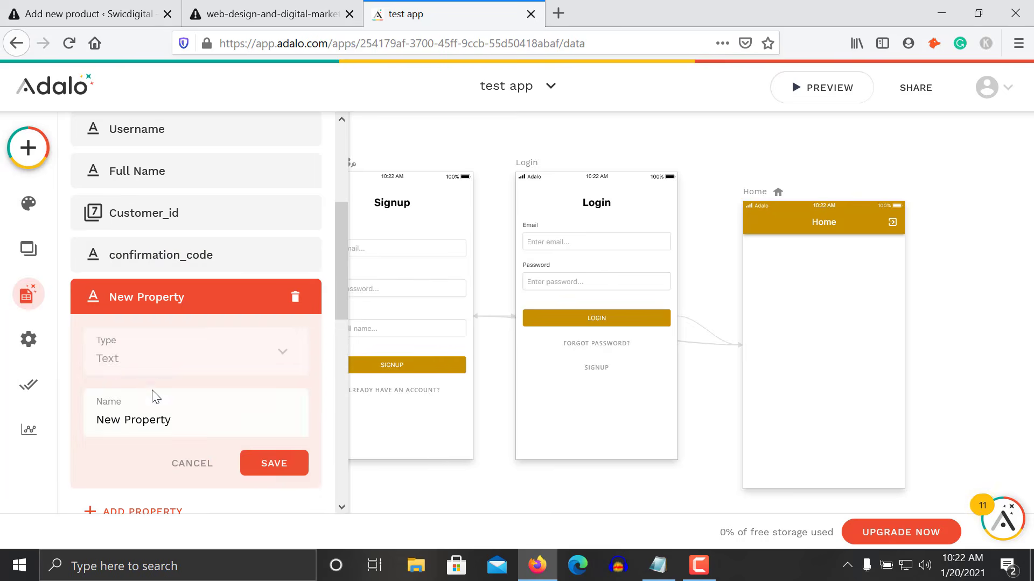
triple_click(169, 426)
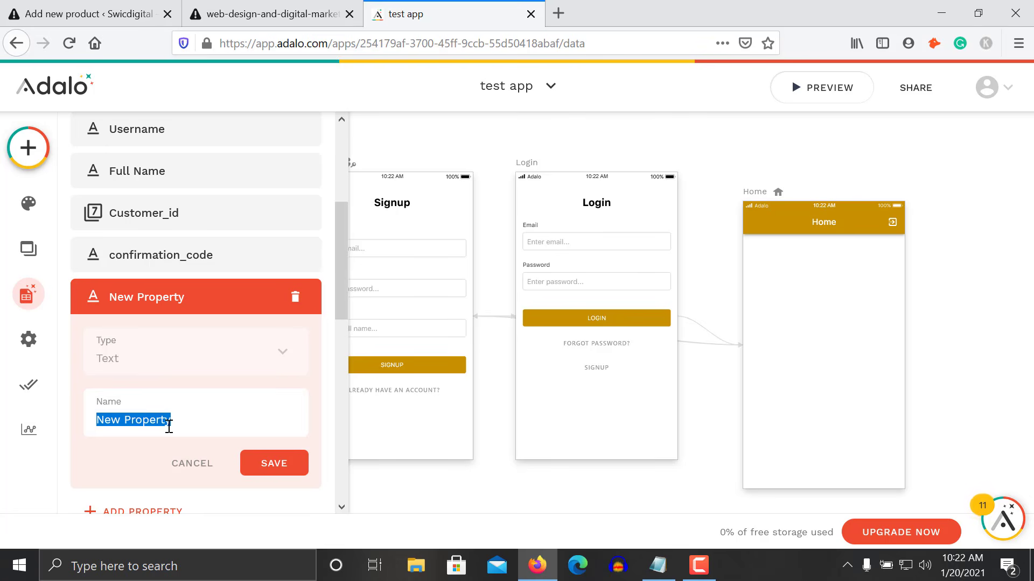
click(659, 567)
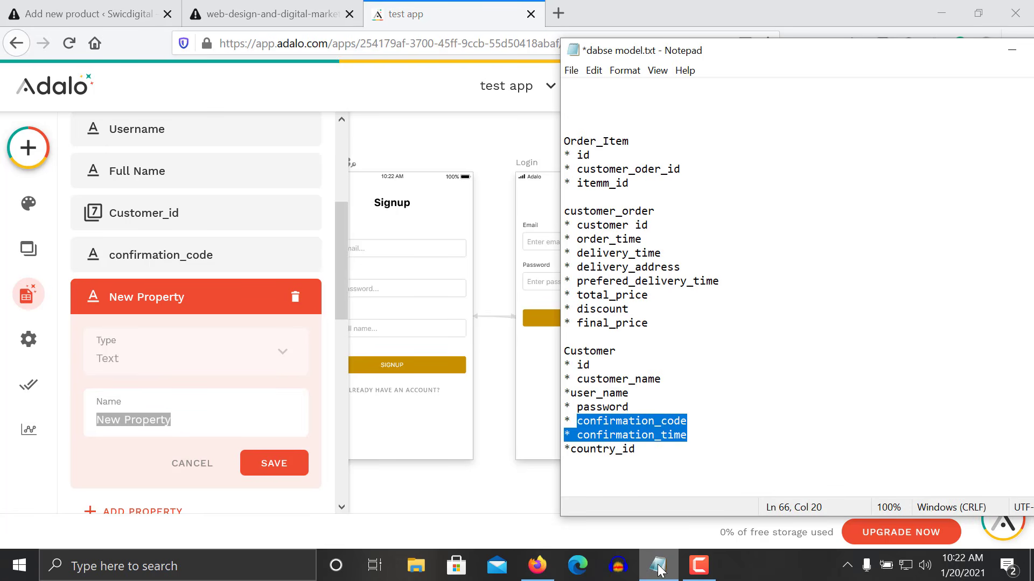
click(659, 566)
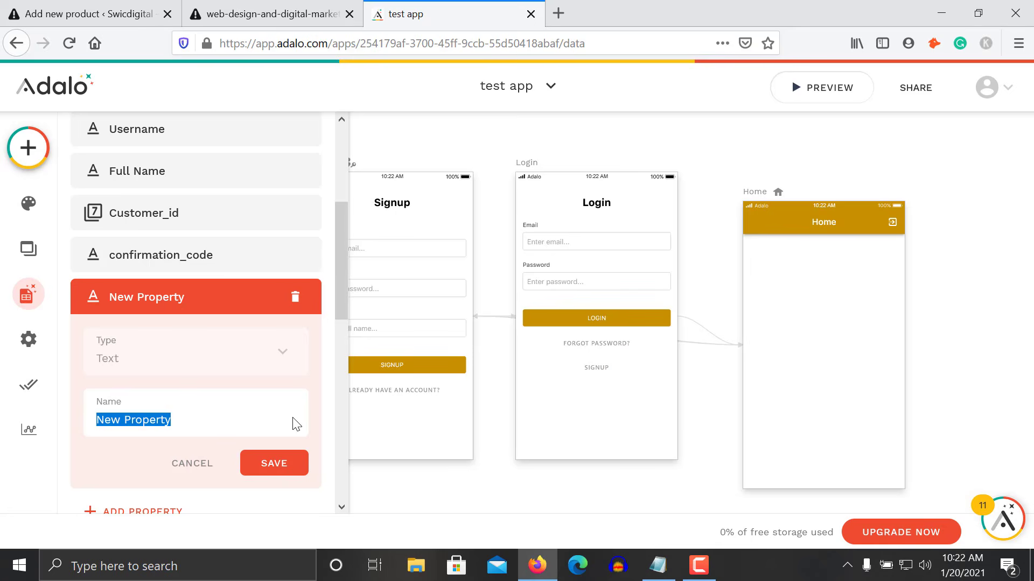
click(215, 427)
click(296, 298)
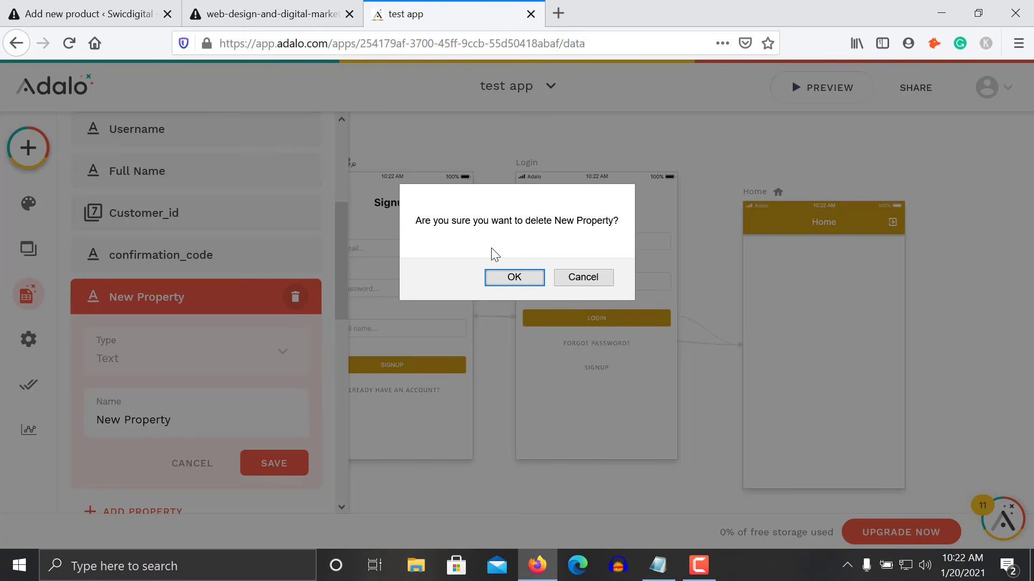
click(524, 277)
- Start a Date & Time property in the Users collection and enter Confirmaiton as its name
click(212, 299)
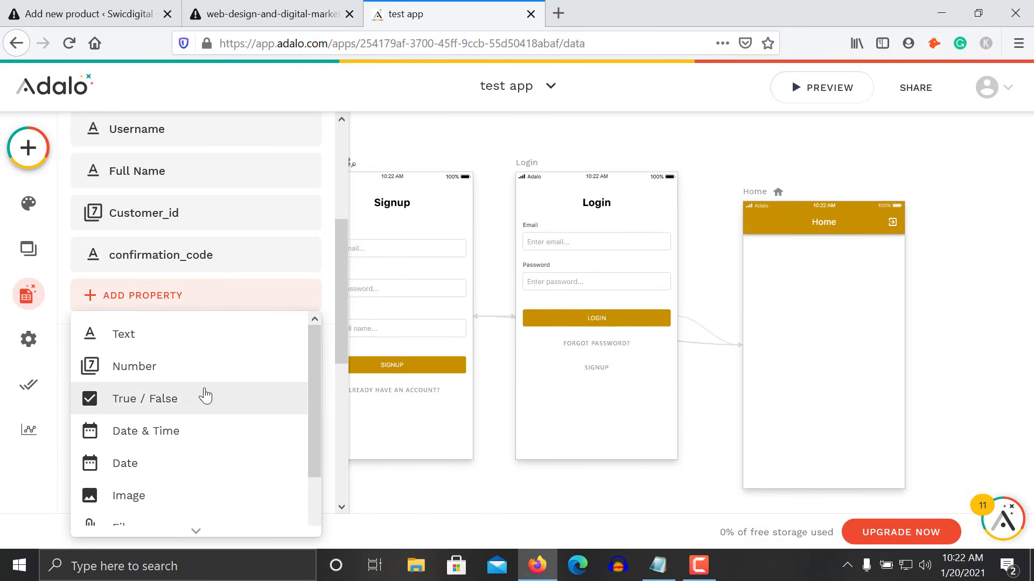
click(189, 431)
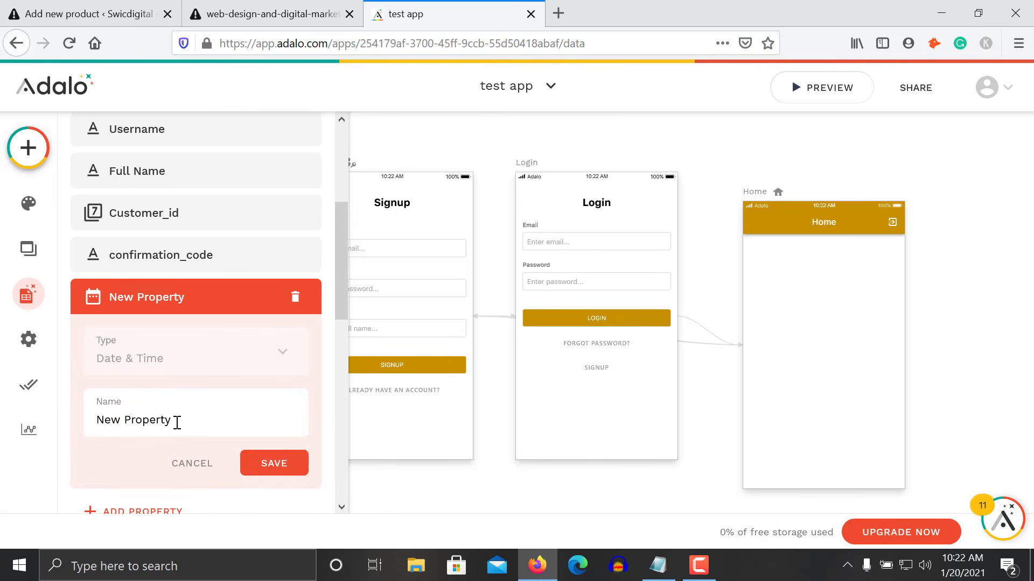
triple_click(177, 423)
text(Confrimat)
key(BackSpace)
key(BackSpace)
key(BackSpace)
key(BackSpace)
key(BackSpace)
text(irmaiton)
click(693, 566)
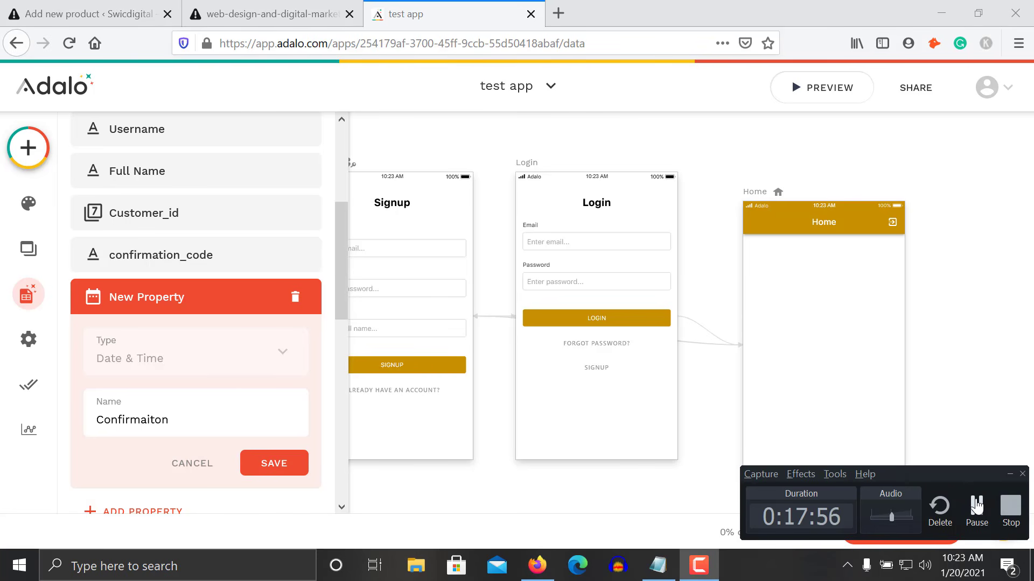
click(976, 506)
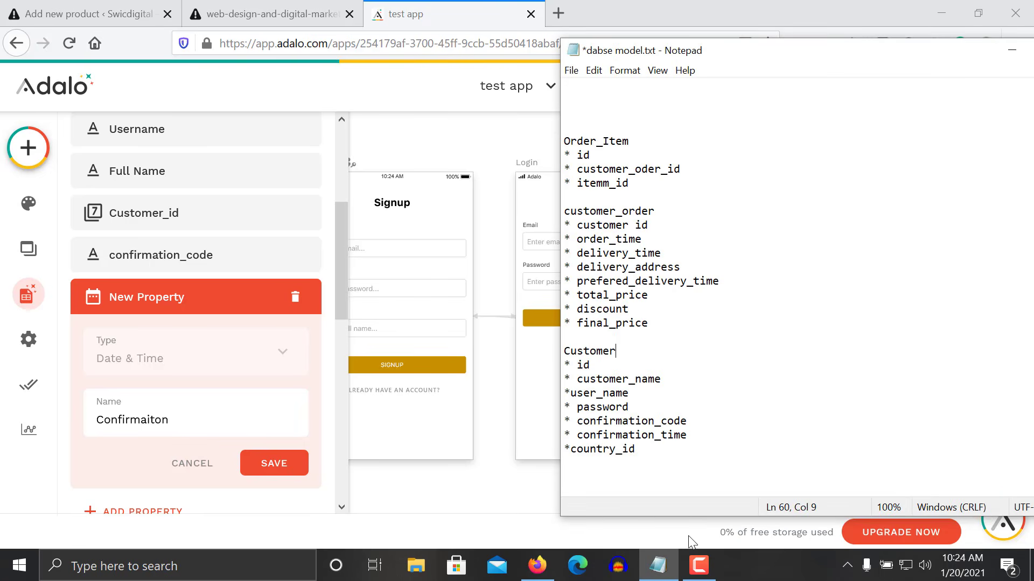
click(698, 565)
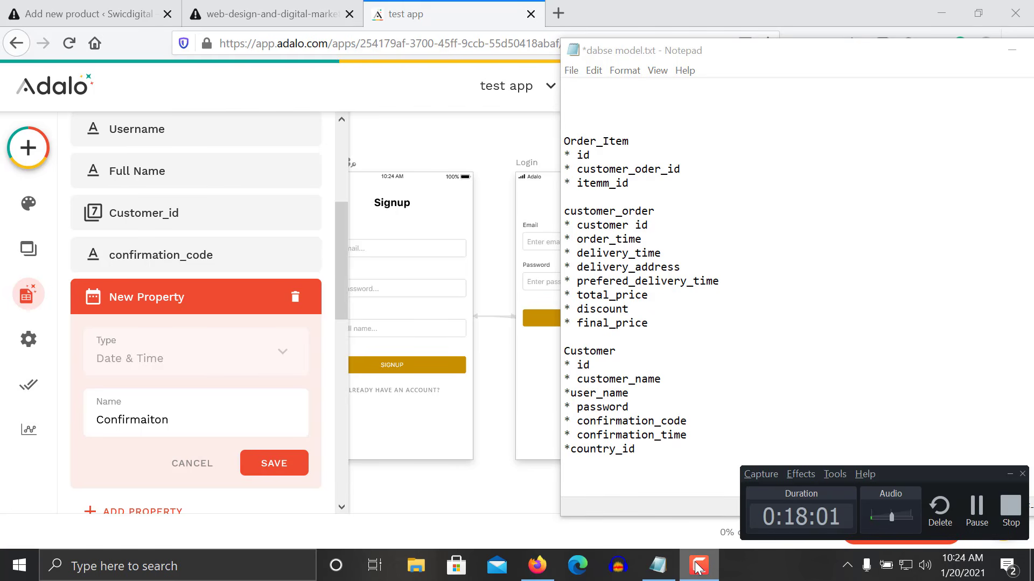
click(697, 565)
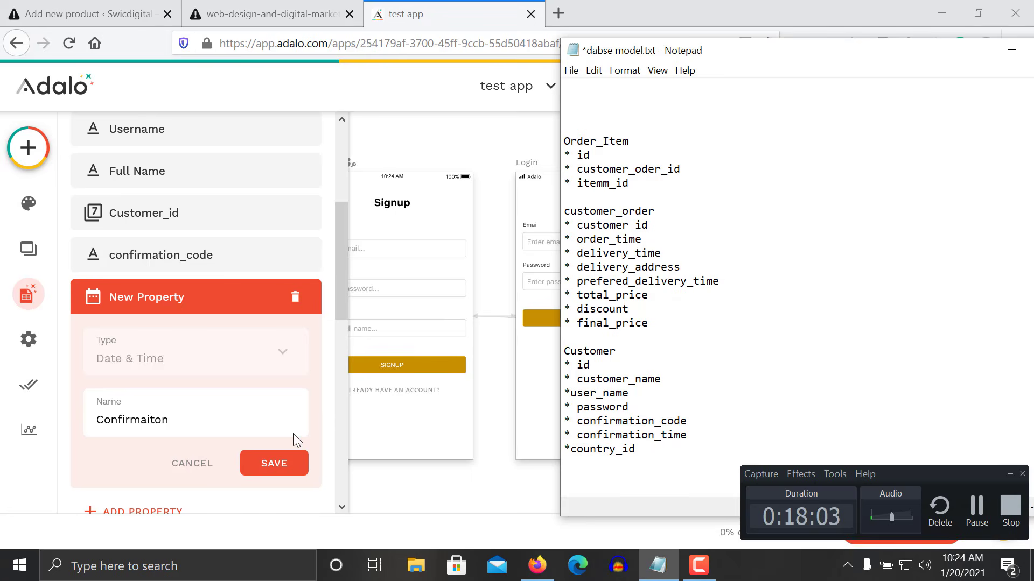
- Extend the new Date & Time property's name to Confirmaiton_time and save it
click(217, 415)
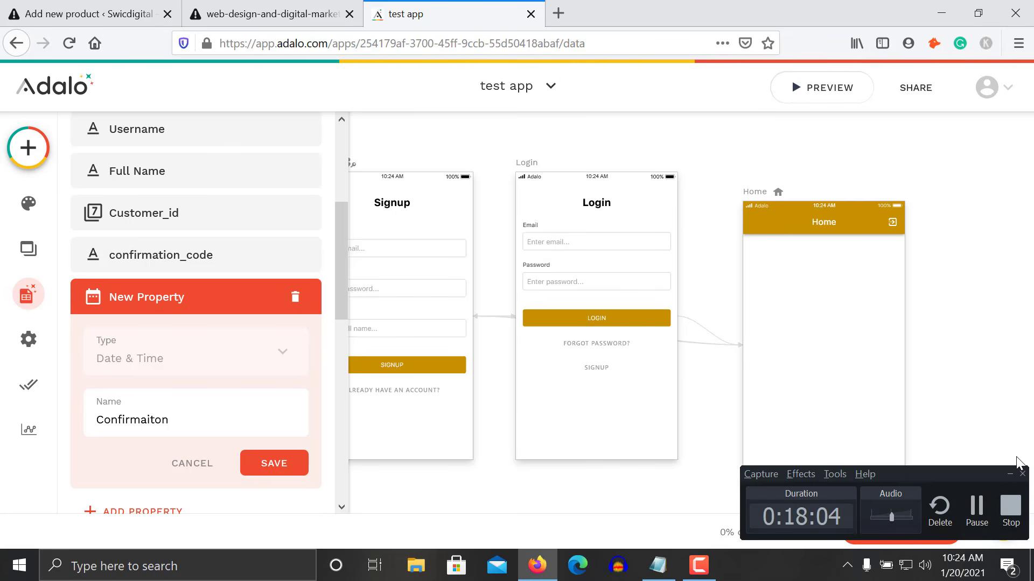
click(1009, 475)
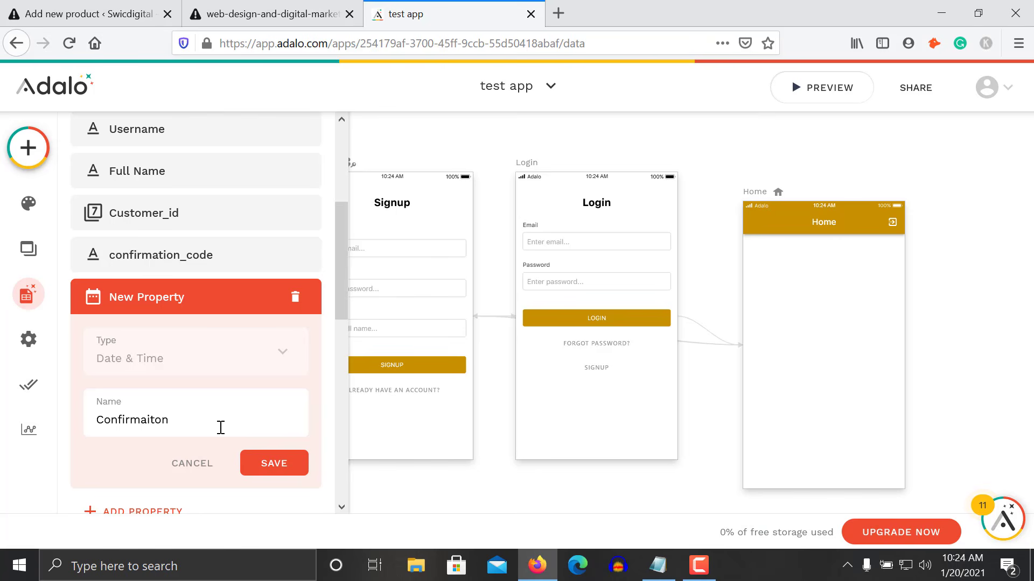
text(_time)
click(284, 466)
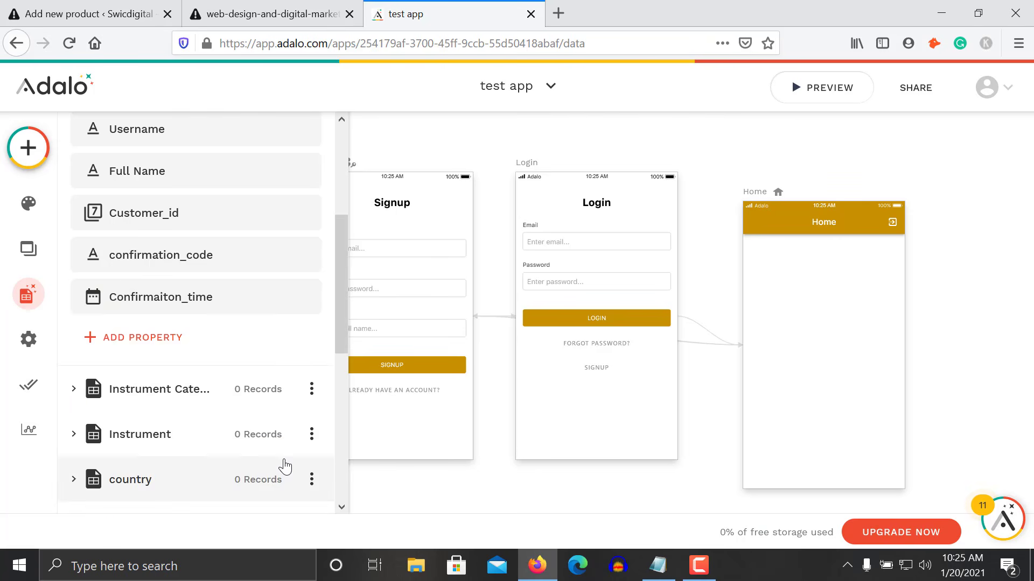
- Collapse the Users collection and review the collection list, checking the properties of Manufacturer and country
drag(339, 251, 343, 153)
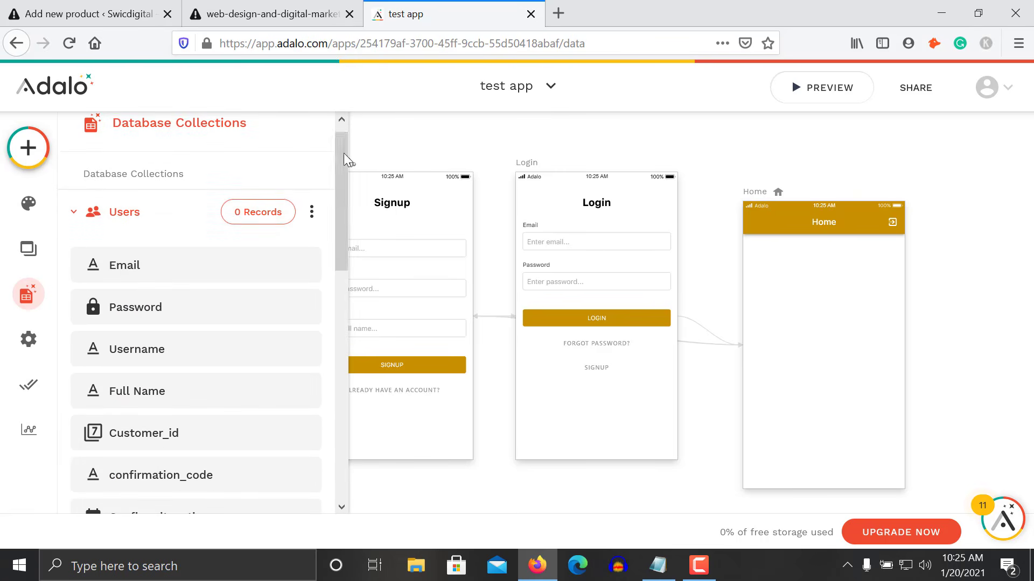
click(191, 214)
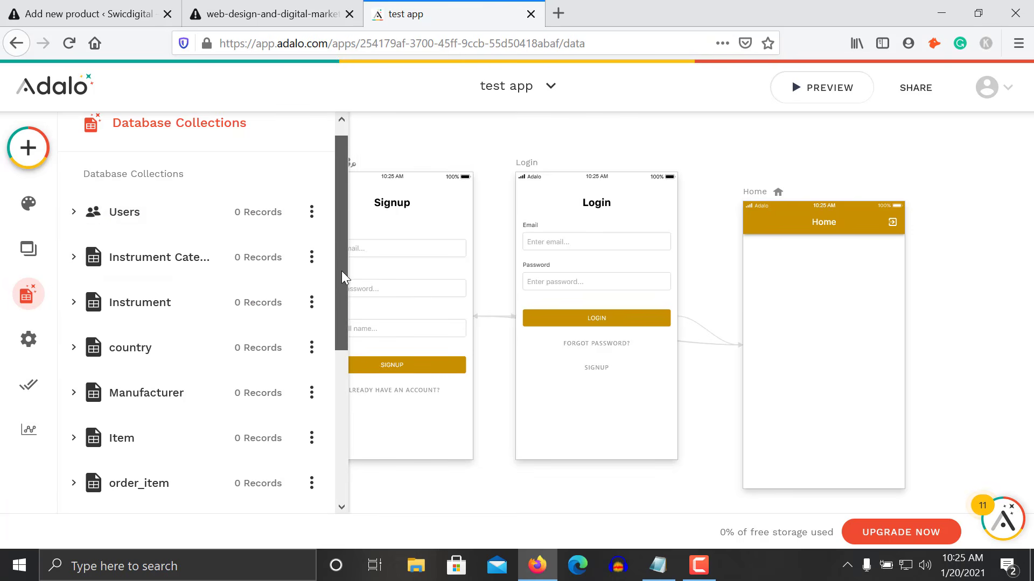
mouse_move(341, 271)
mouse_down()
mouse_move(340, 319)
mouse_move(340, 258)
mouse_up()
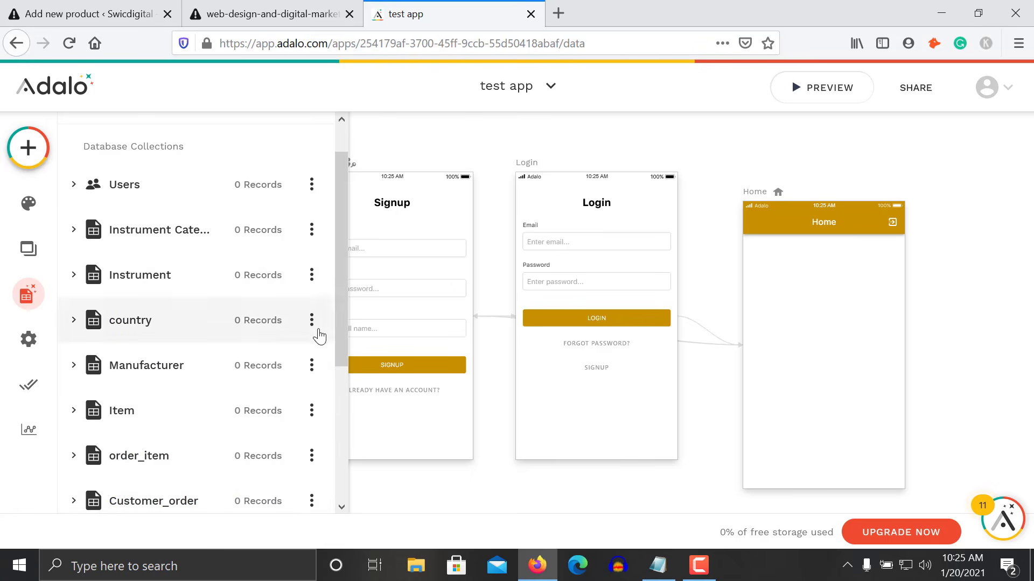
scroll(343, 335, down, 3)
scroll(331, 360, up, 2)
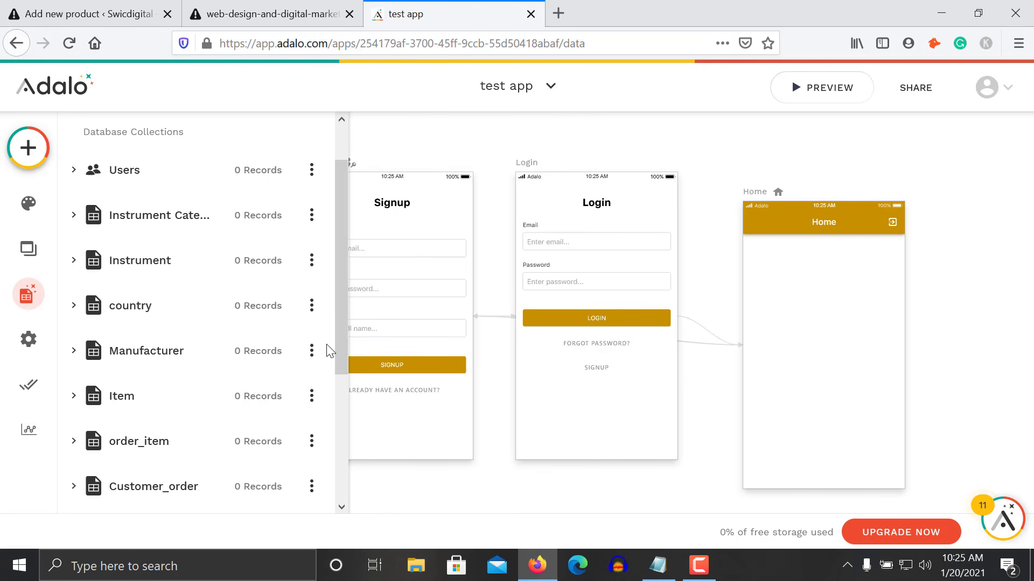
click(327, 351)
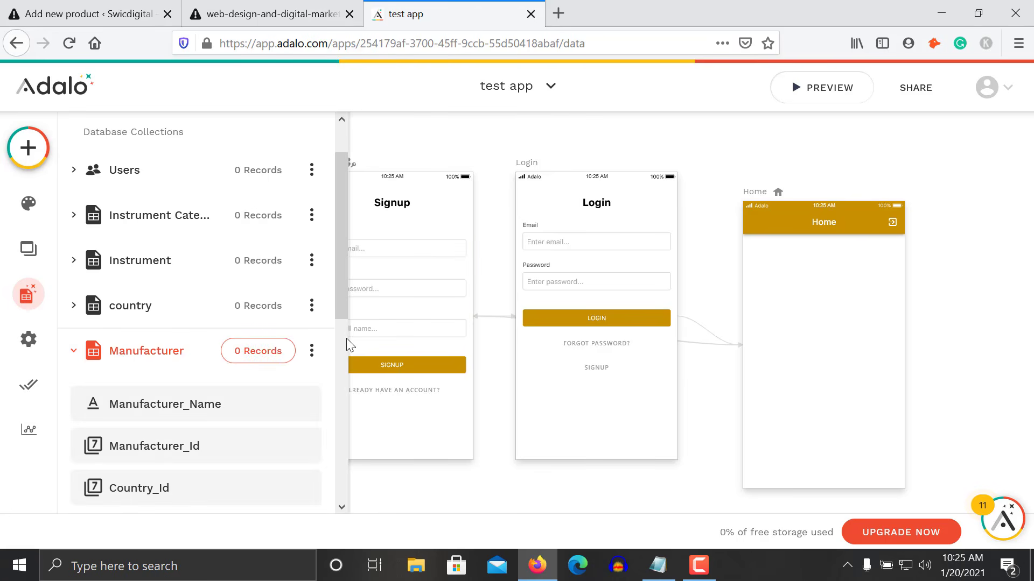
click(210, 327)
click(210, 326)
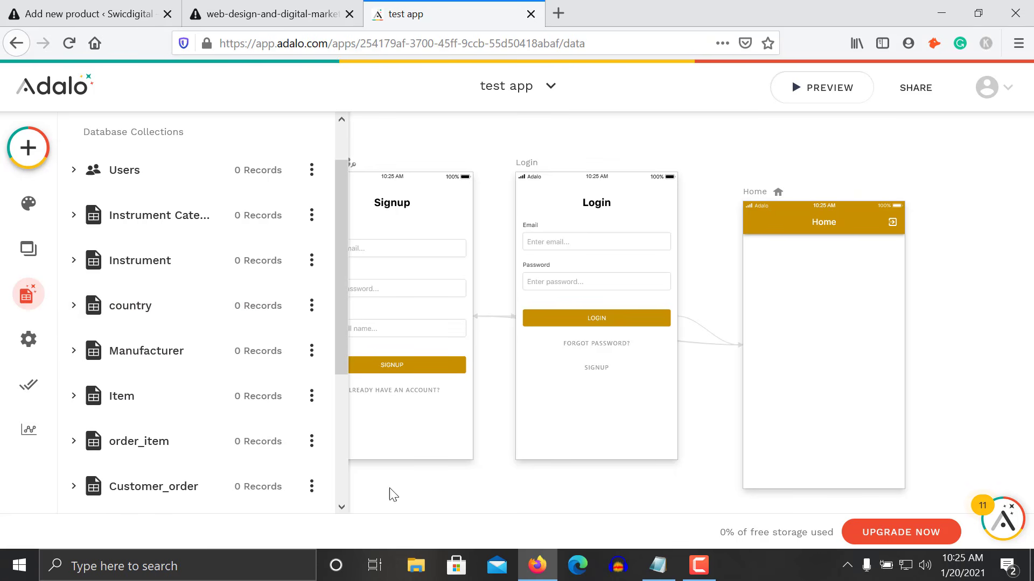
click(156, 311)
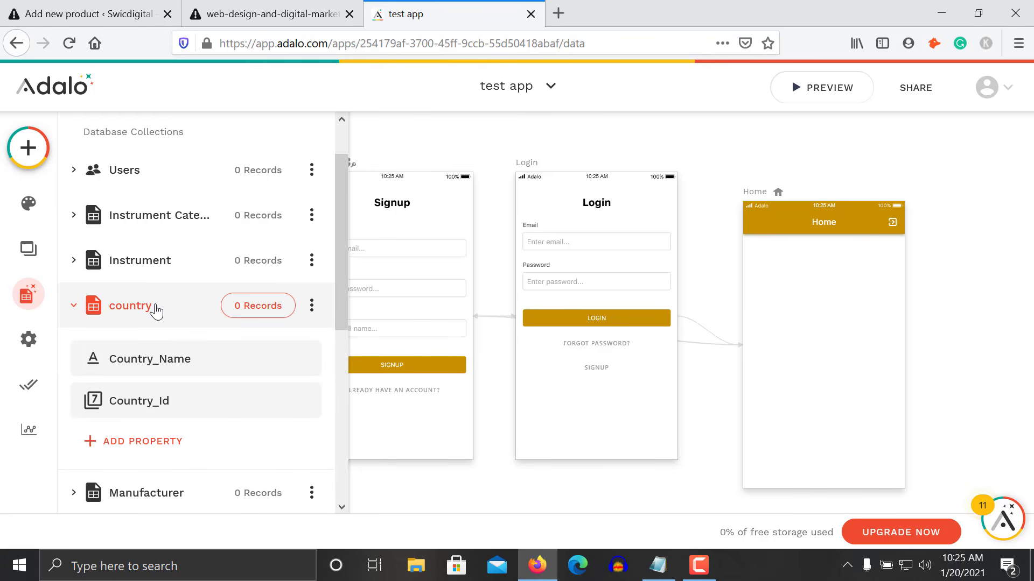
click(156, 312)
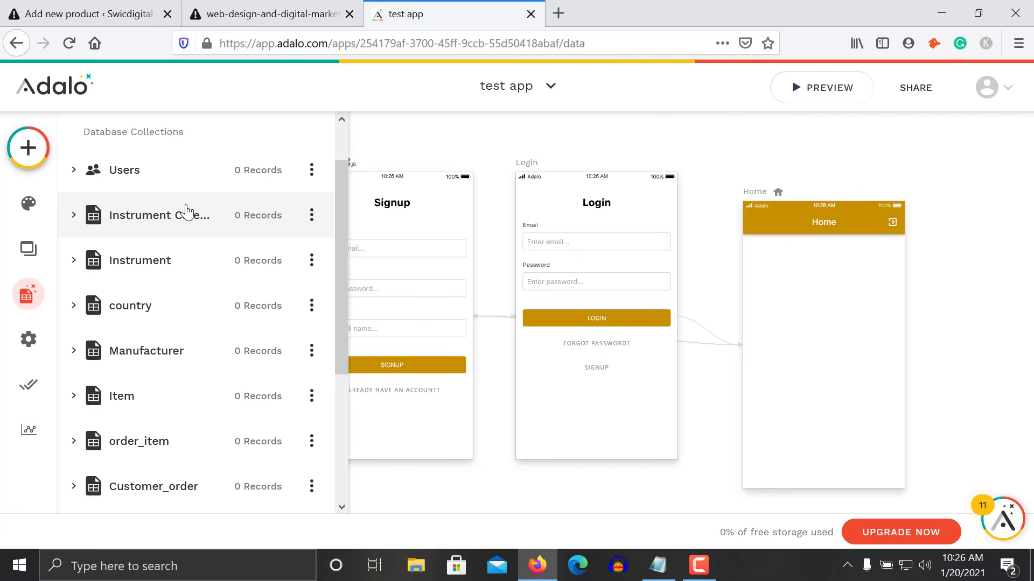
- Start adding a Relationship property to the Manufacturer collection that links it to Country
click(177, 345)
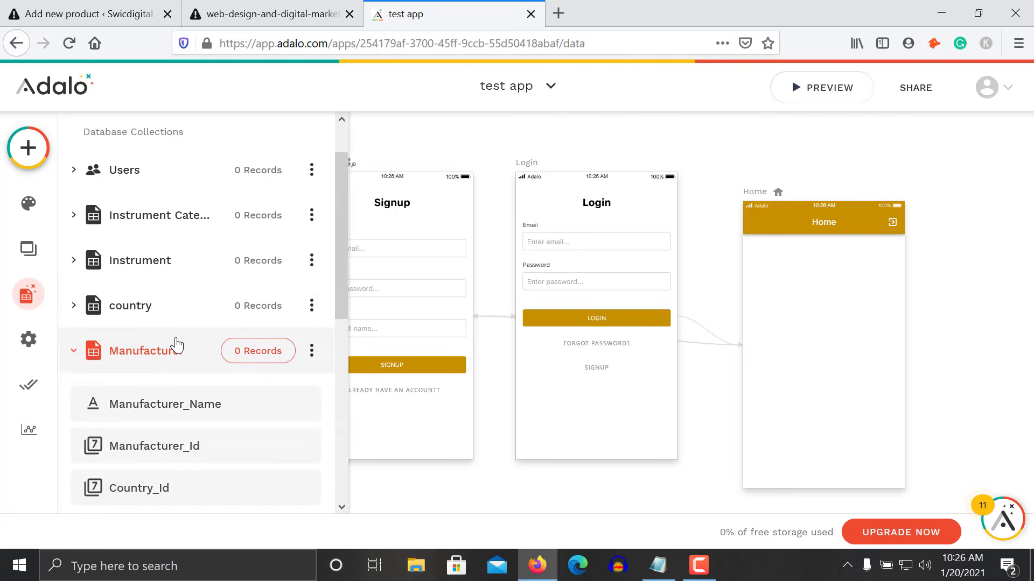
drag(342, 273, 341, 311)
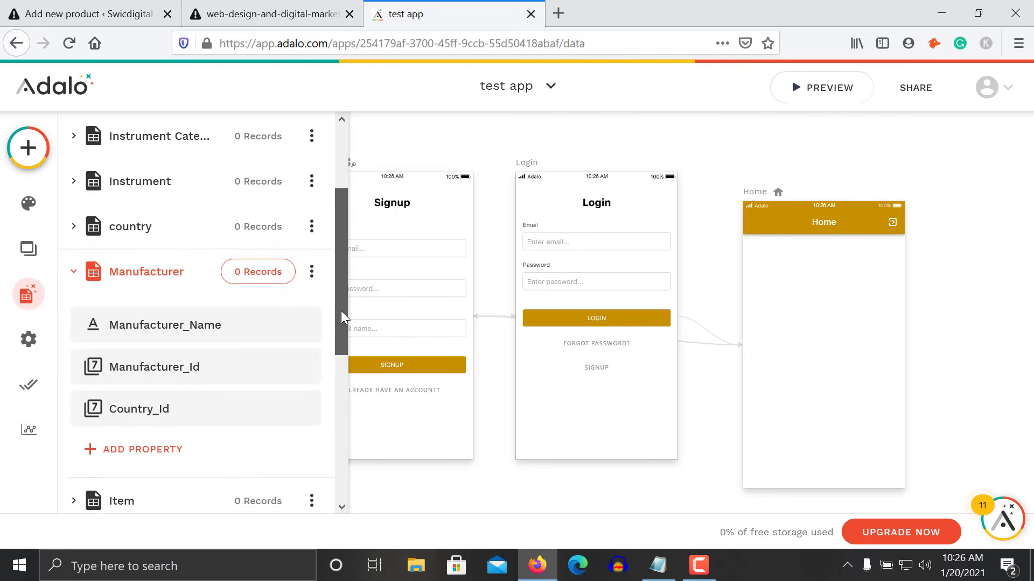
click(142, 458)
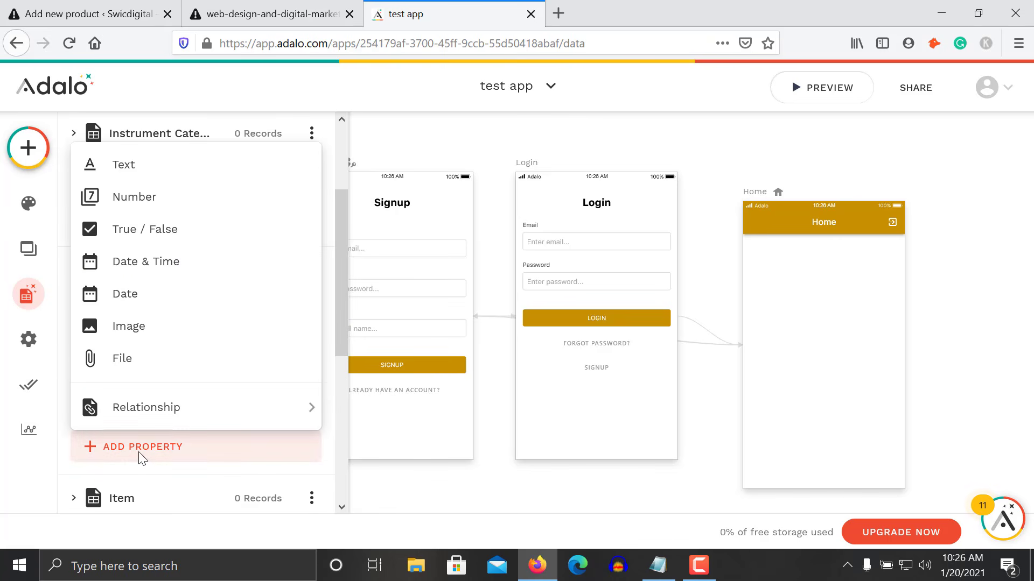
mouse_move(203, 425)
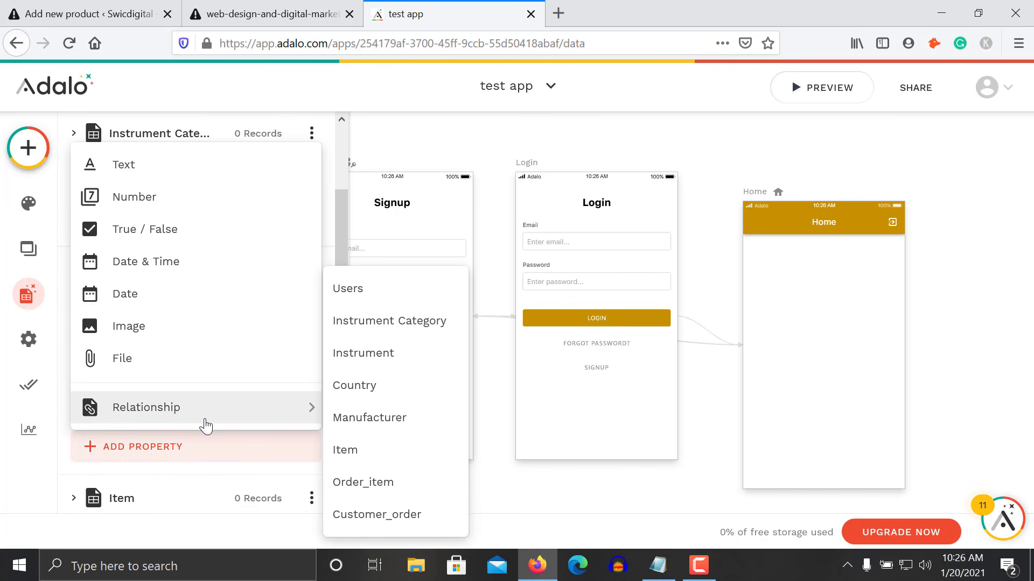
click(366, 389)
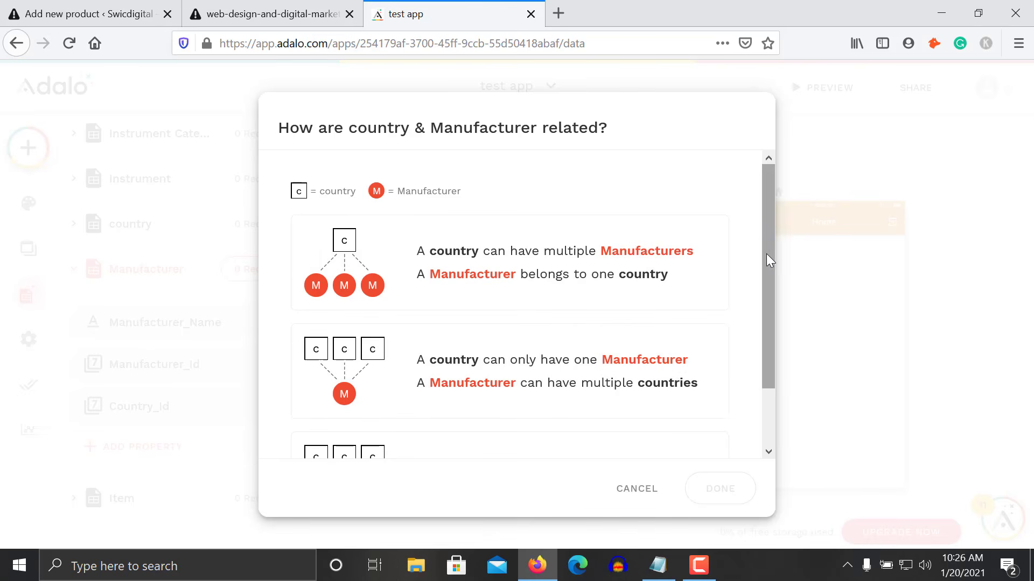
- Define the relationship so a country can have multiple Manufacturers and a Manufacturer belongs to one country
mouse_move(767, 253)
mouse_down()
mouse_move(771, 370)
mouse_move(767, 242)
mouse_up()
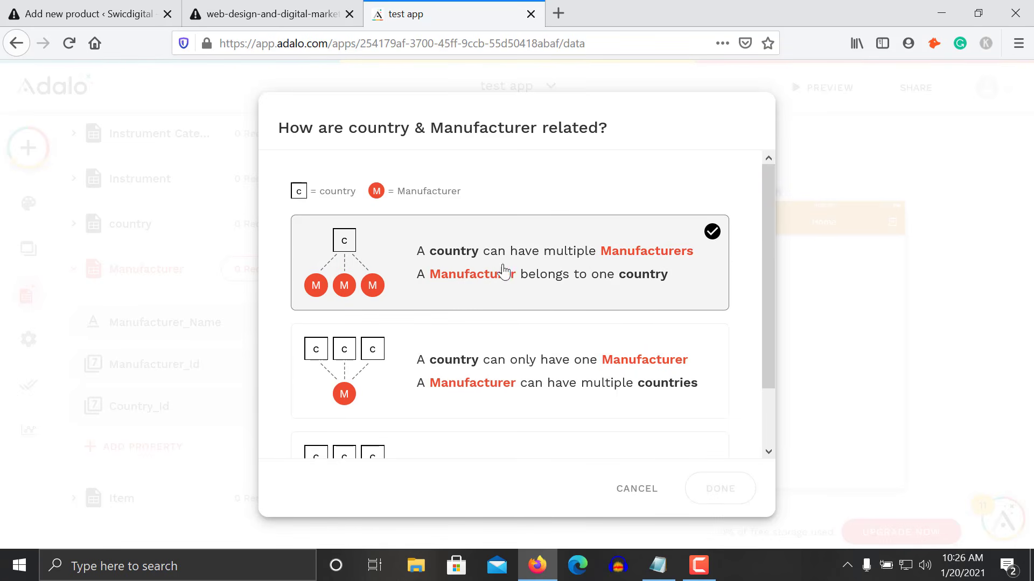
click(685, 240)
drag(767, 312, 762, 373)
click(568, 292)
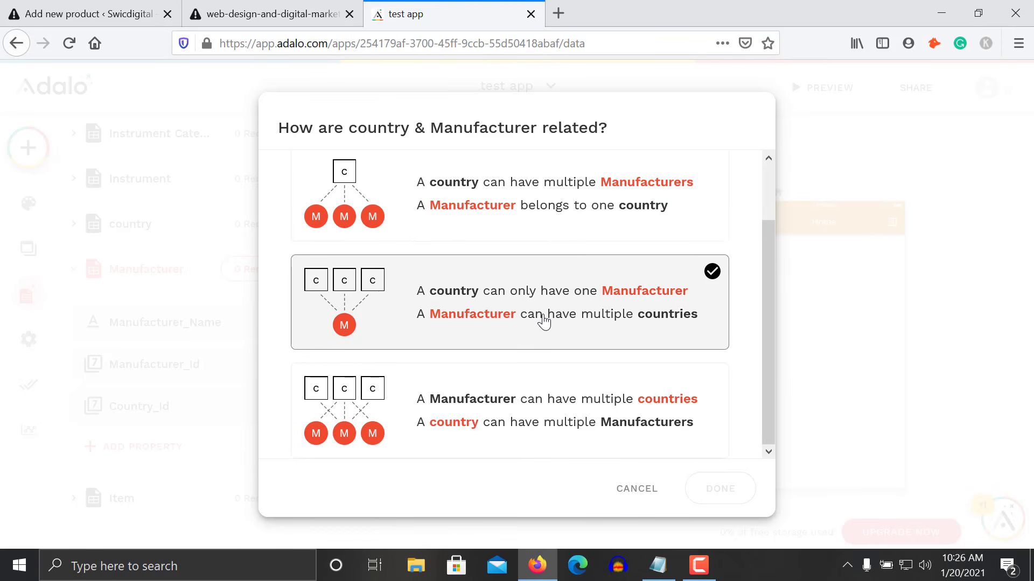
click(501, 409)
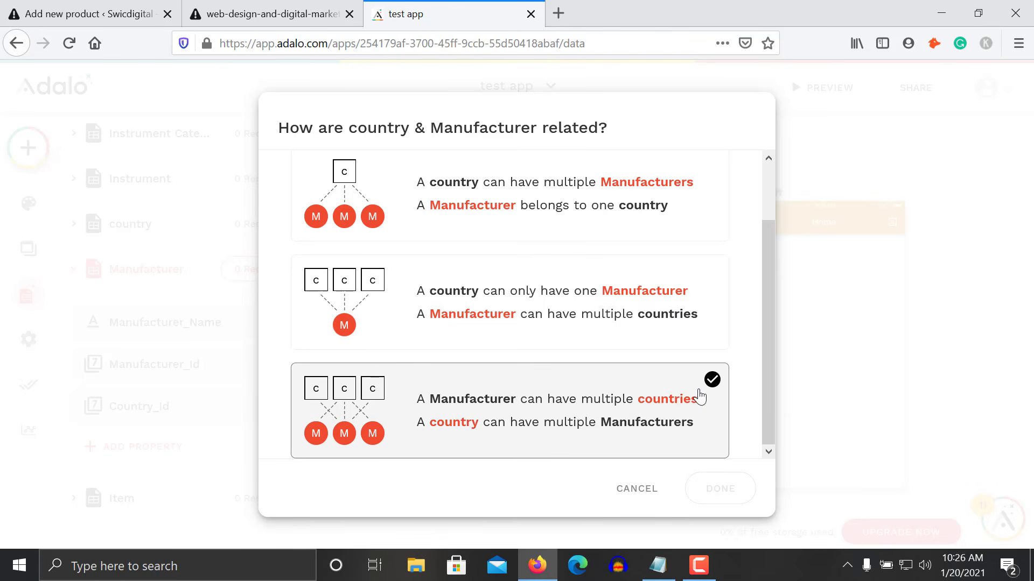
drag(769, 414, 761, 267)
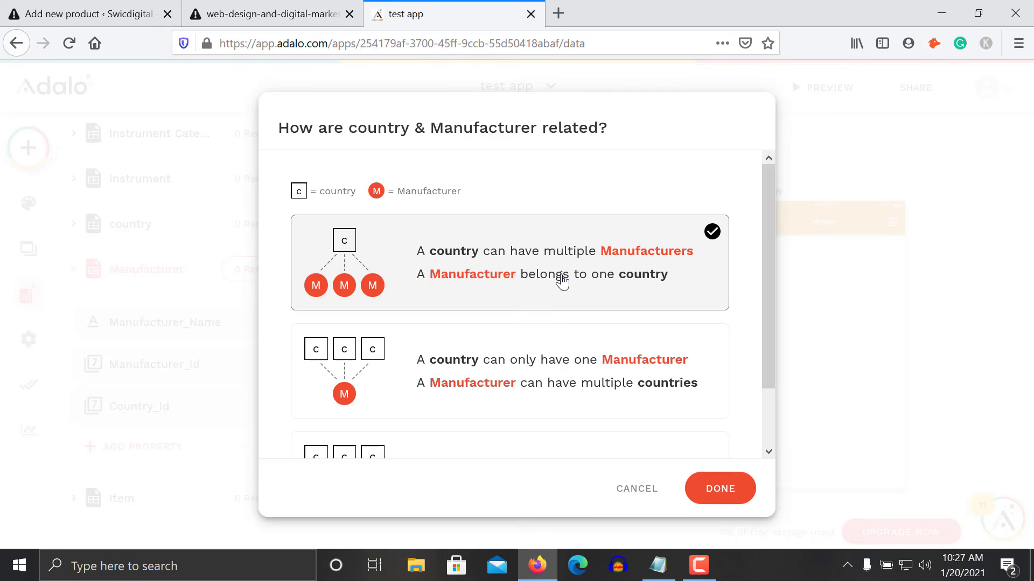
click(733, 492)
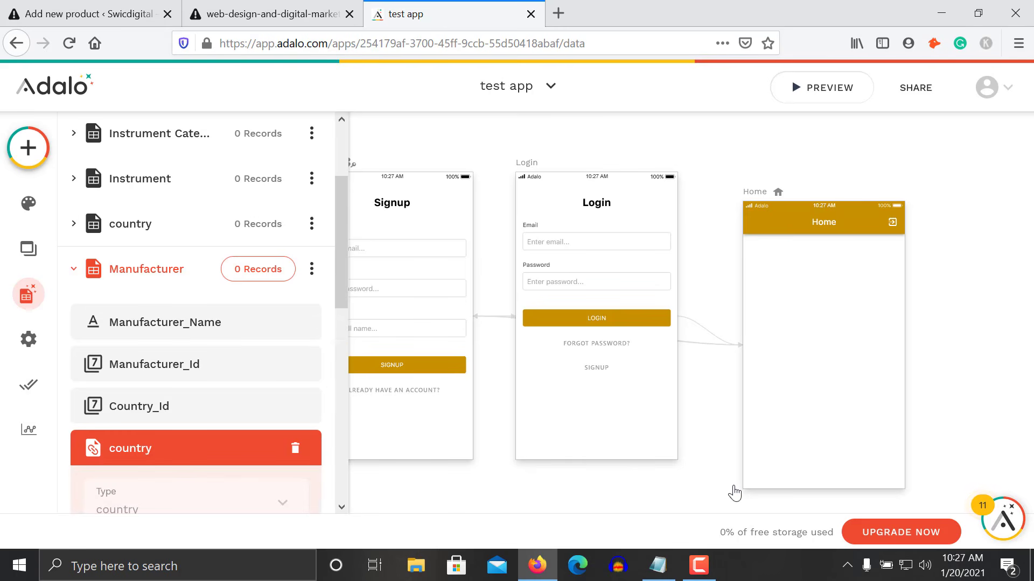
- Name the new relationship property in the Manufacturer collection country_id and save it
drag(338, 266, 345, 353)
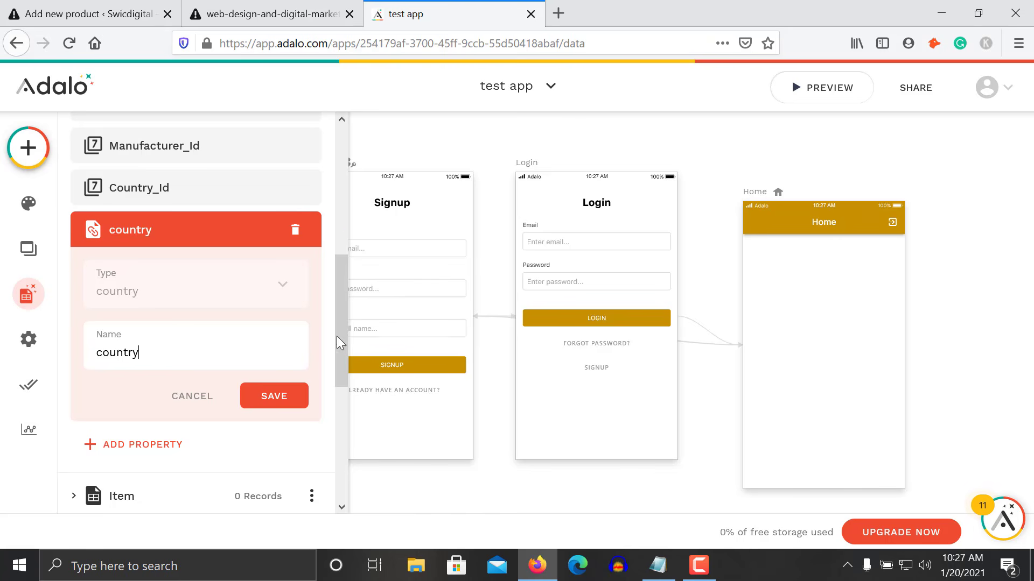
drag(341, 347, 347, 317)
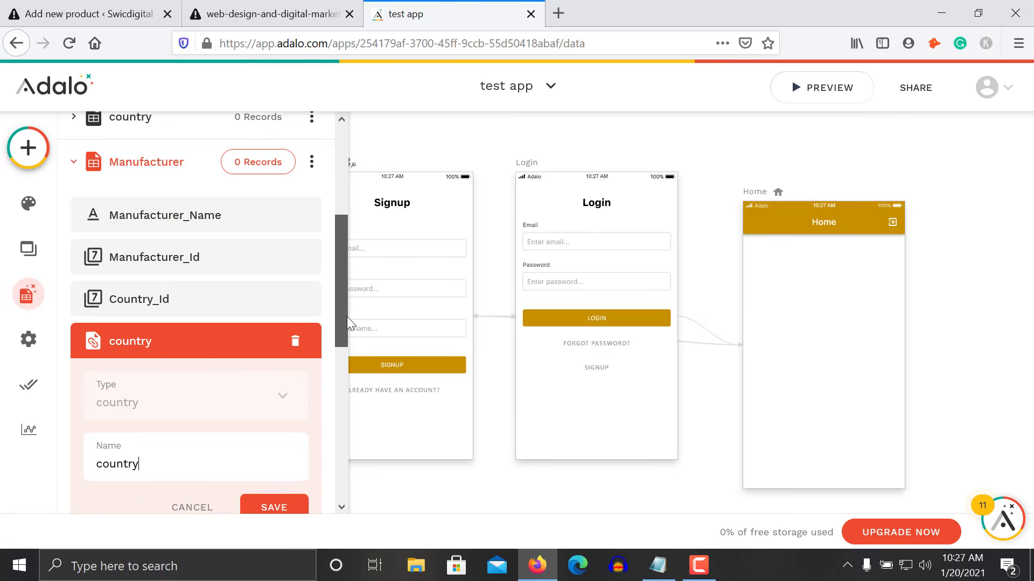
click(206, 437)
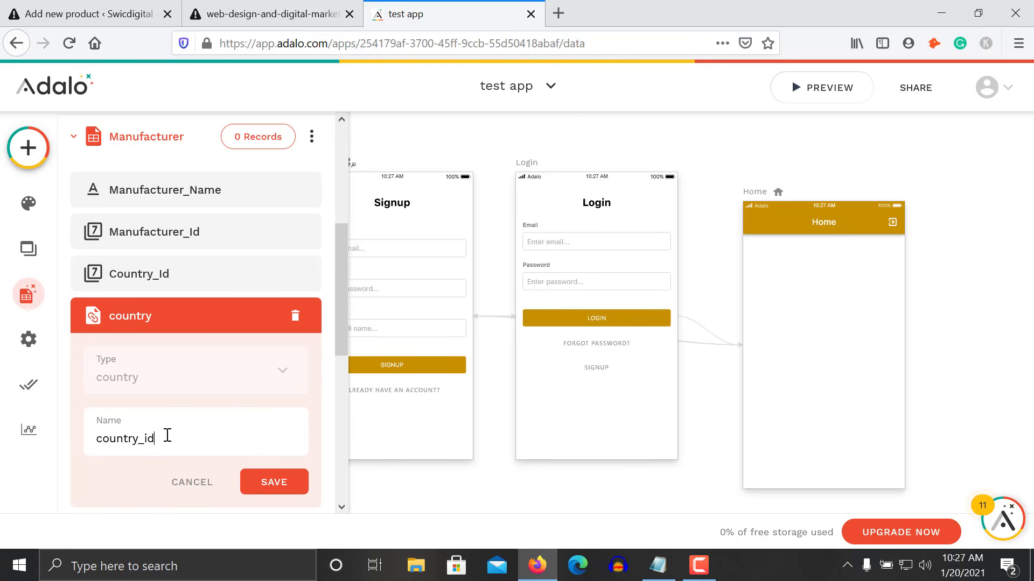
key(Return)
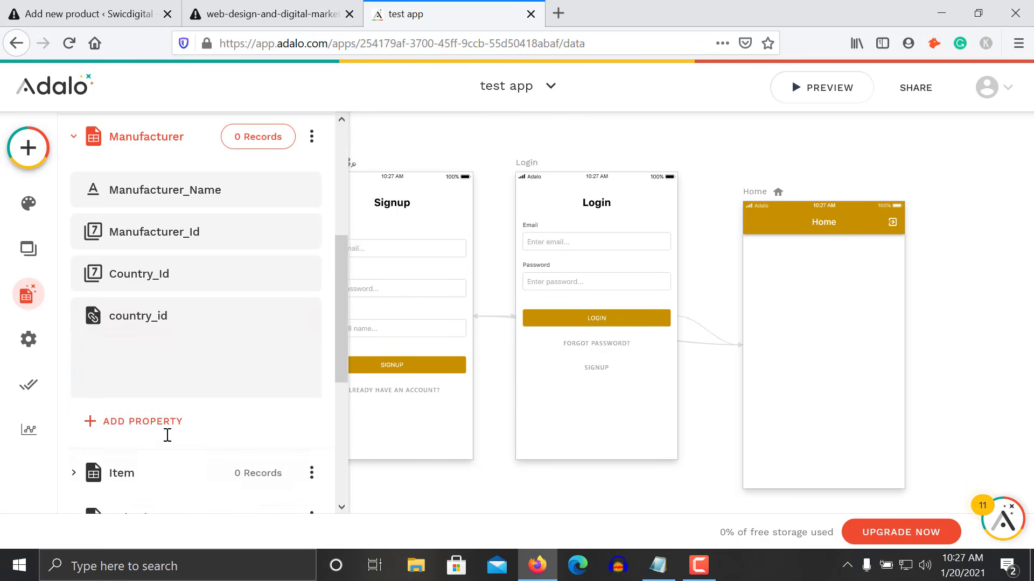
- Delete the Number property Country_Id from the Manufacturer collection
click(288, 276)
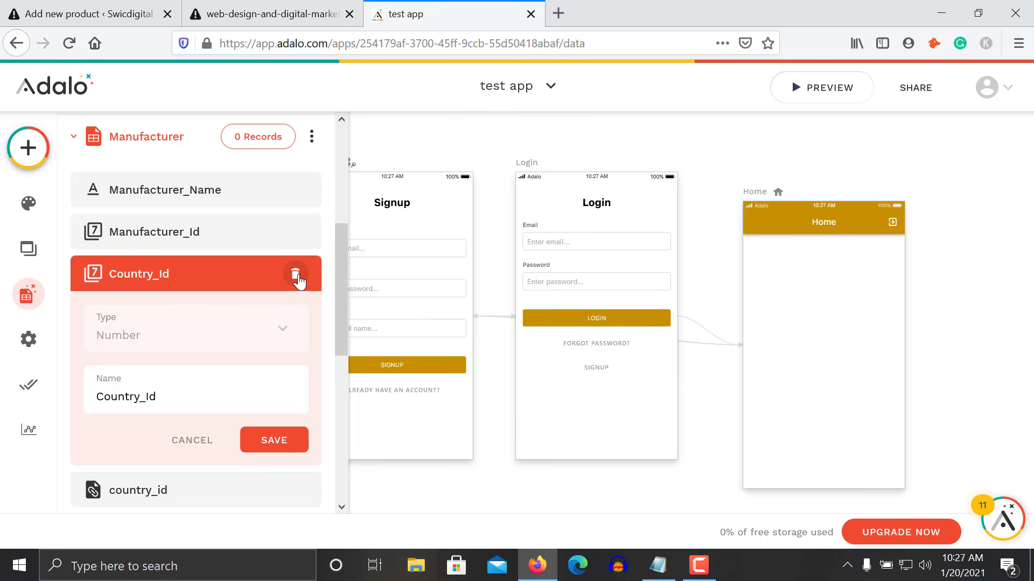
click(295, 276)
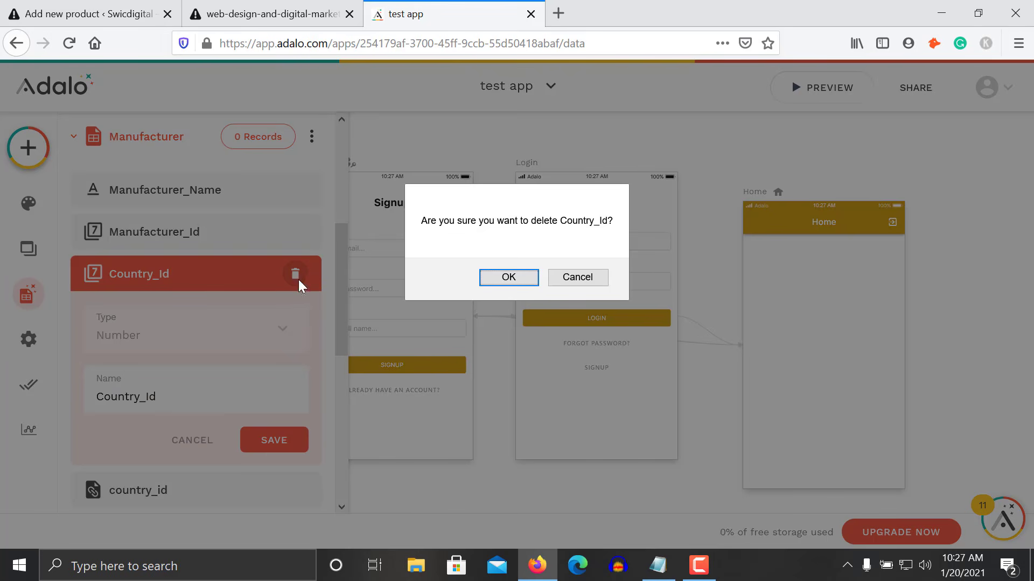
click(512, 279)
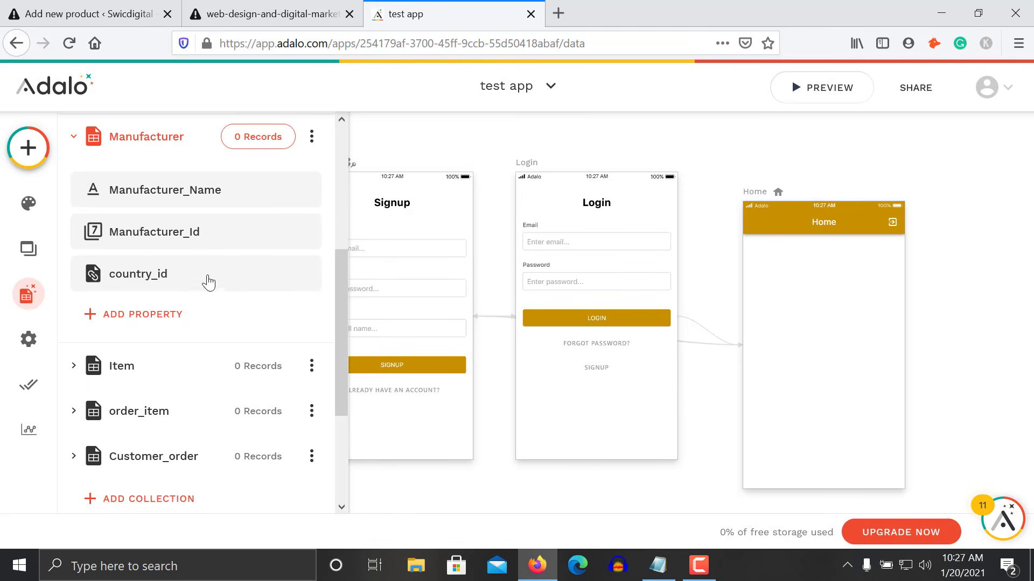
- Examine the properties of the Manufacturer, Instrument and Instrument Category collections for fields that link them
drag(343, 336, 325, 305)
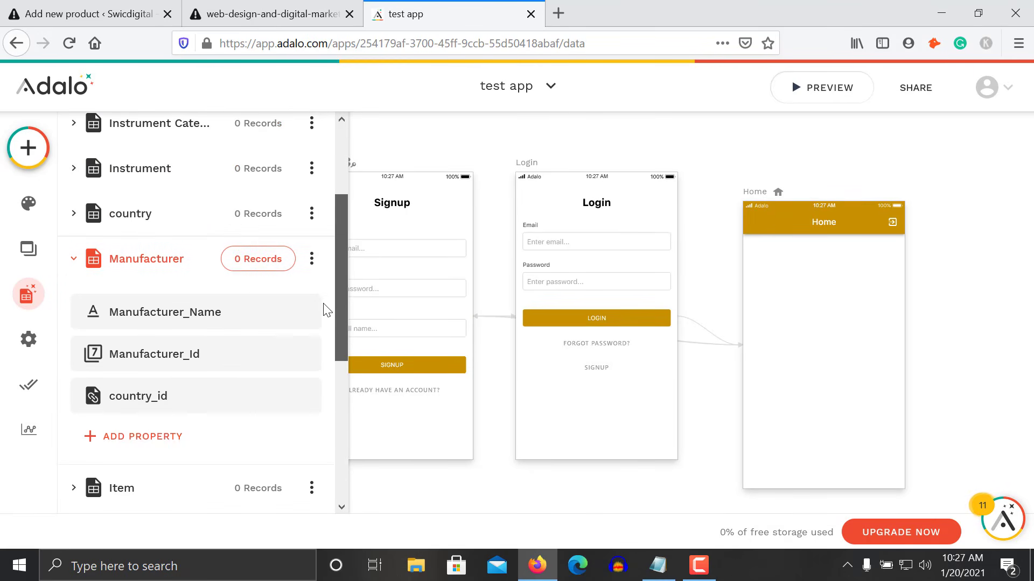
click(164, 255)
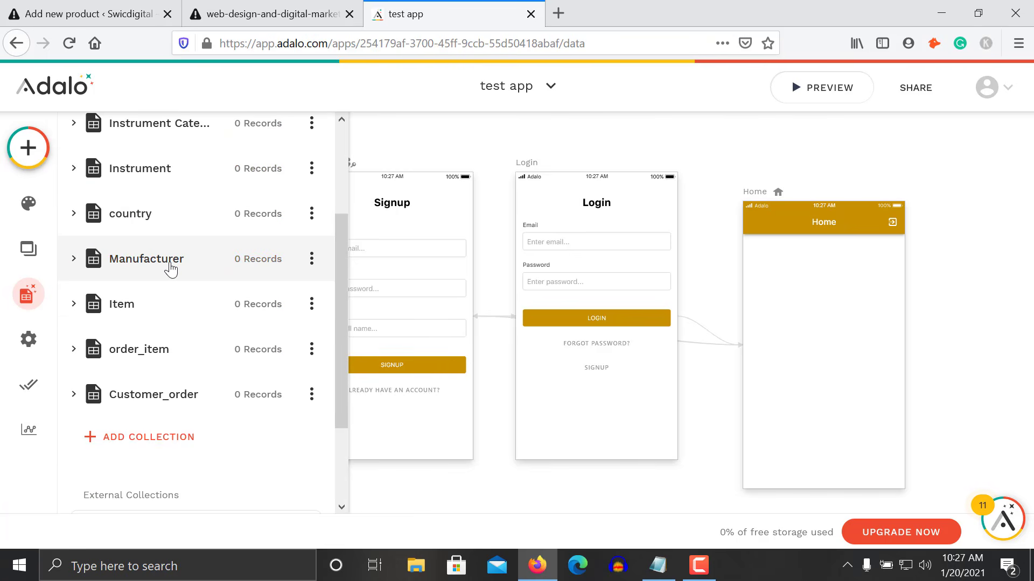
click(170, 268)
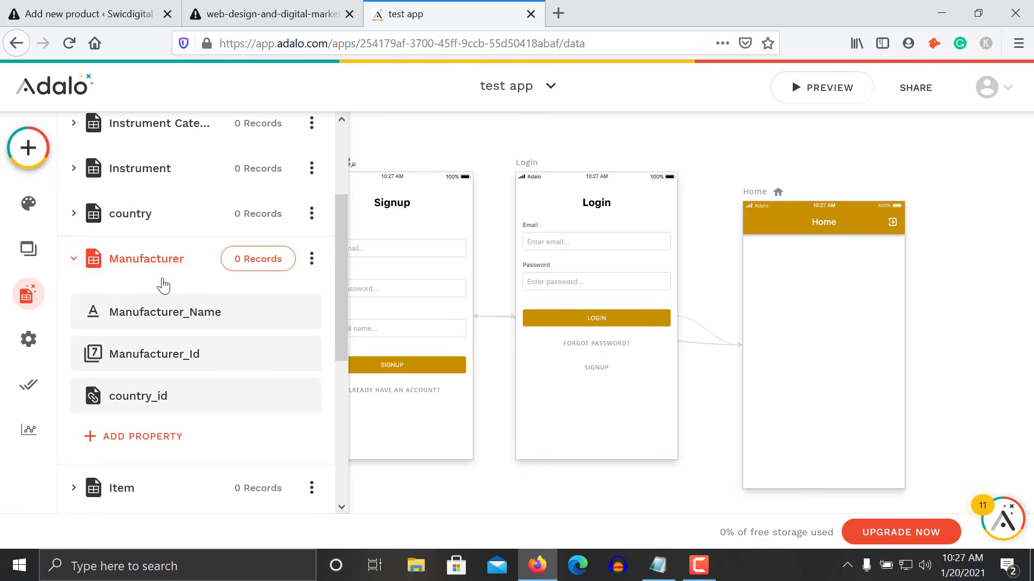
click(187, 178)
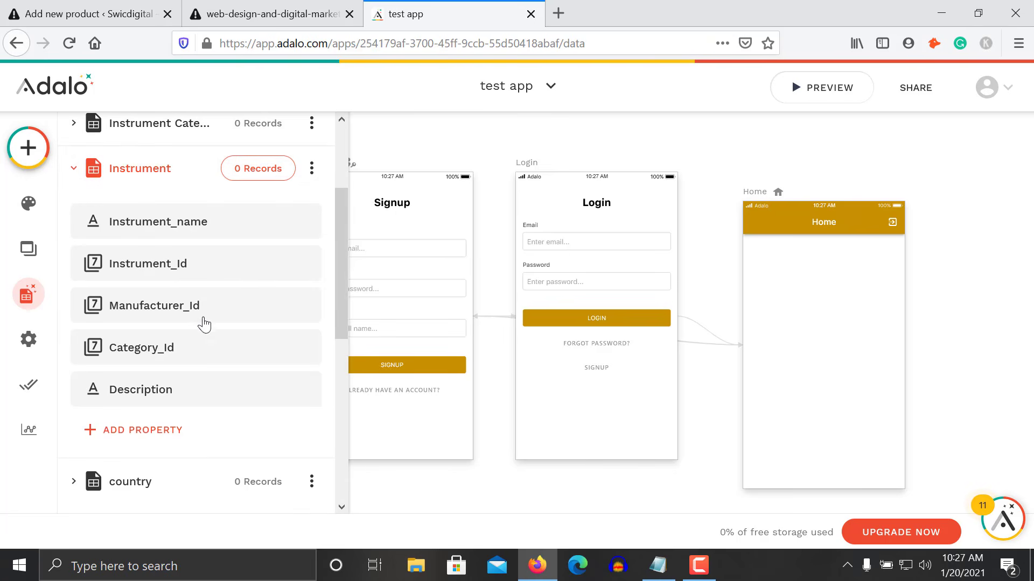
click(189, 187)
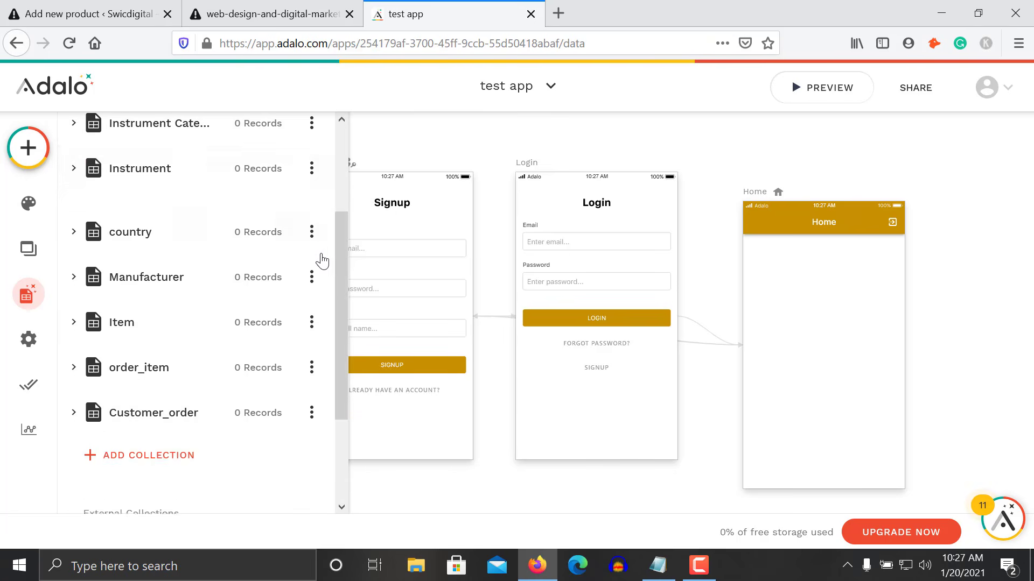
drag(338, 254, 337, 207)
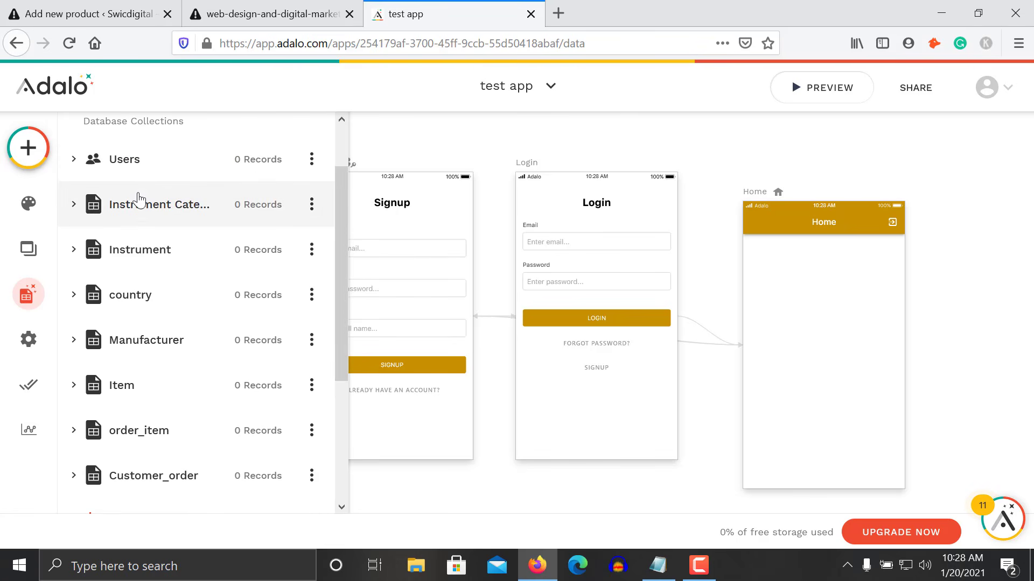
click(185, 202)
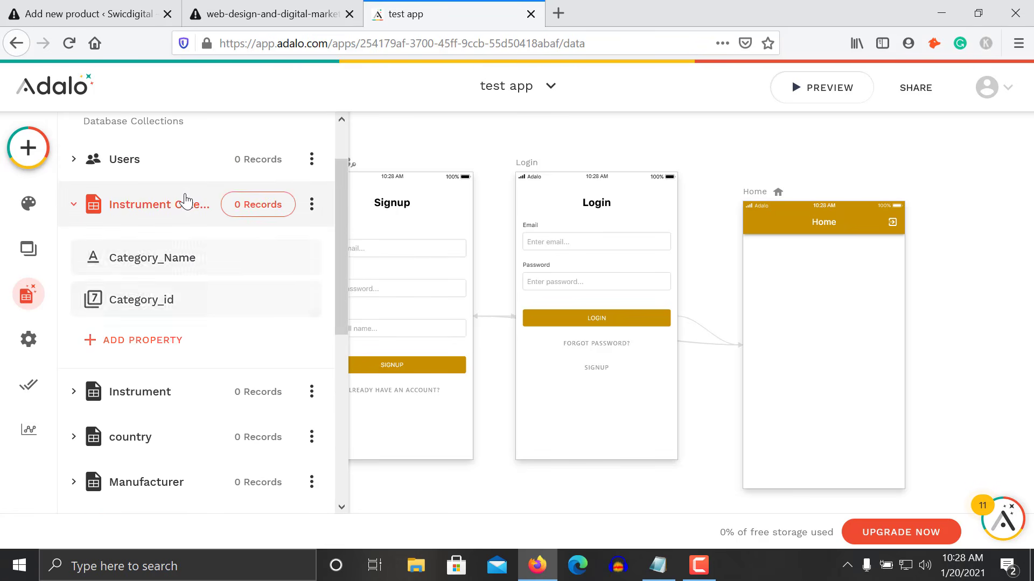
click(166, 397)
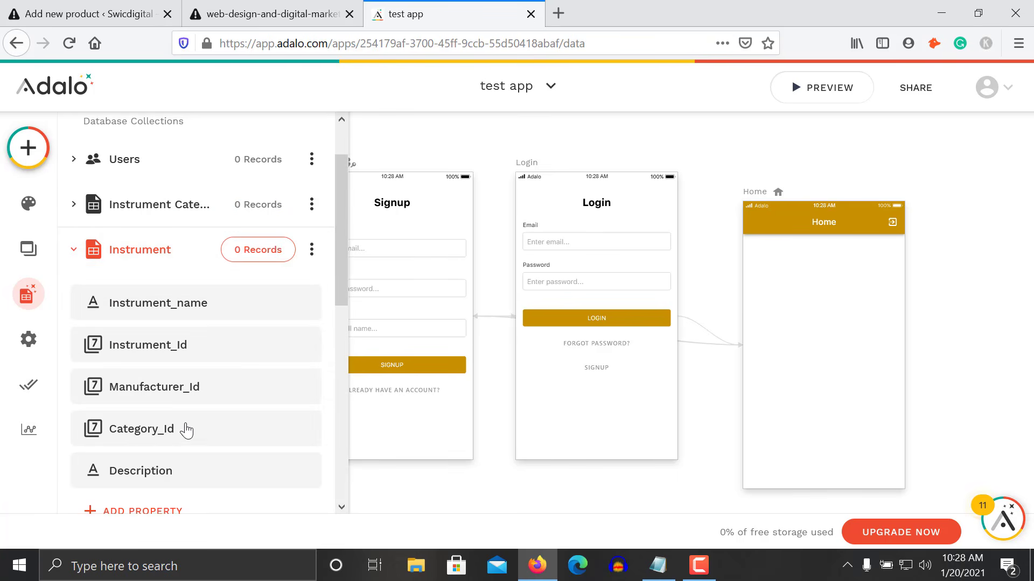
mouse_move(202, 431)
mouse_down()
mouse_move(169, 431)
mouse_move(203, 428)
mouse_up()
click(164, 264)
- Start adding a Relationship property to the Instrument Category collection that links it to Instrument
click(162, 221)
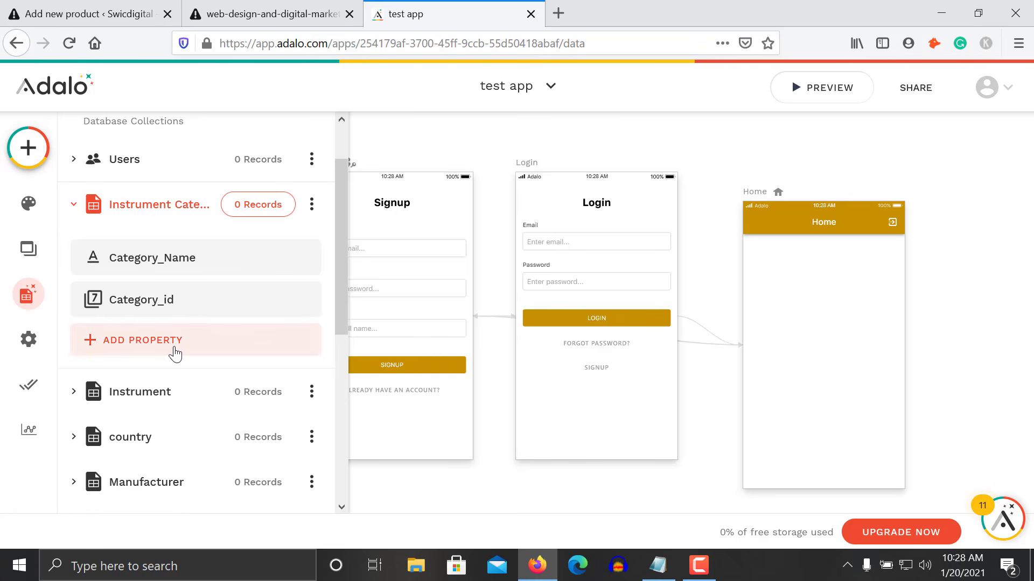
click(159, 344)
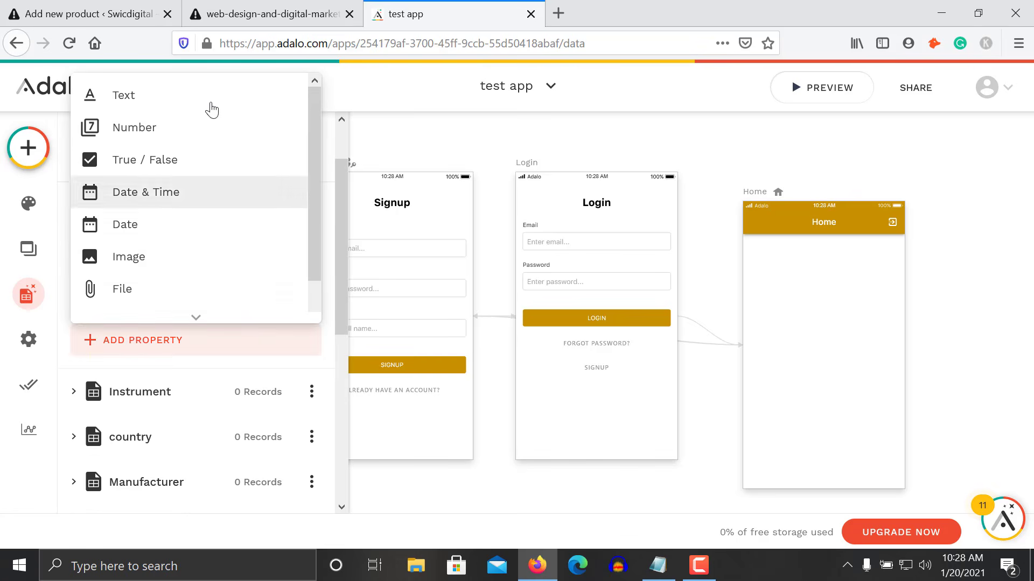
scroll(315, 188, down, 1)
mouse_move(234, 306)
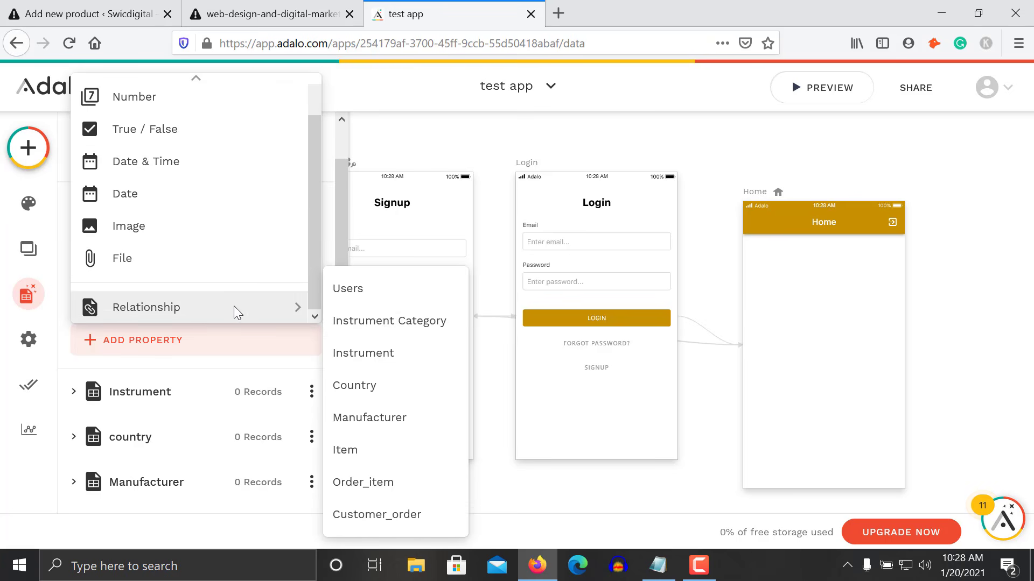
click(380, 359)
- Allow each Instrument only one Instrument Category and each category multiple Instruments, and save the relationship property as Instruments_id
click(448, 295)
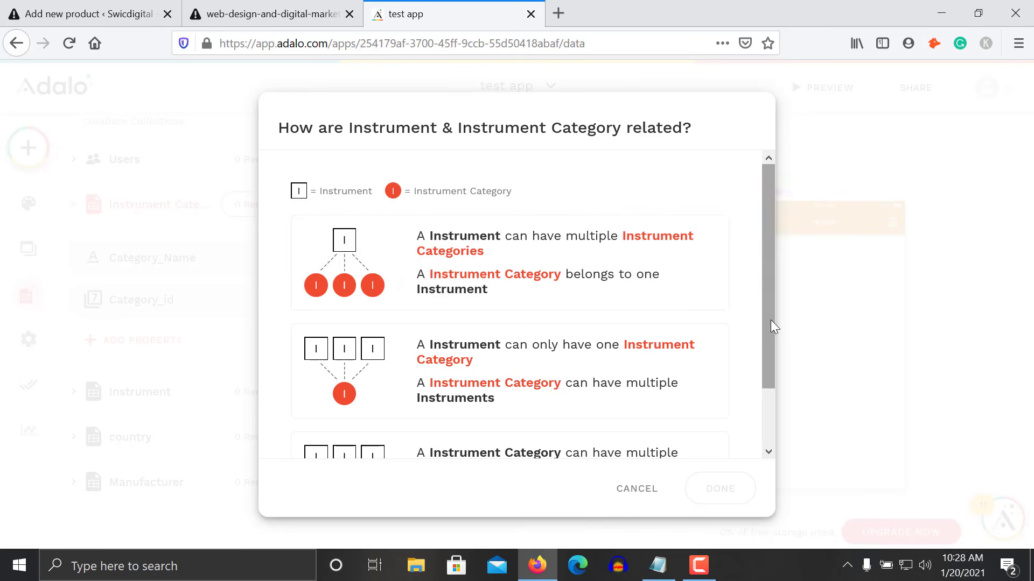
drag(771, 321, 767, 377)
click(528, 313)
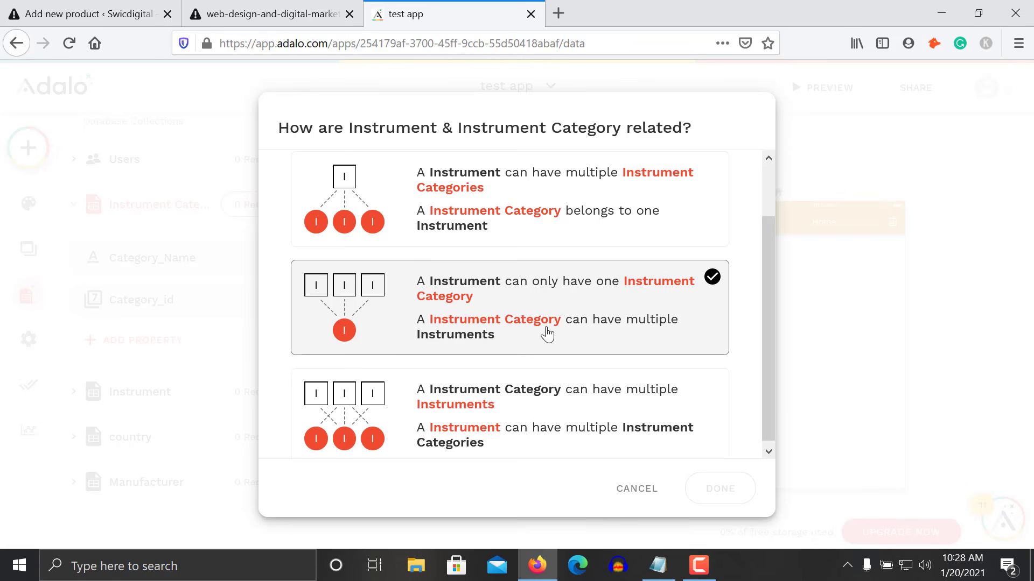
click(666, 383)
click(630, 330)
click(573, 322)
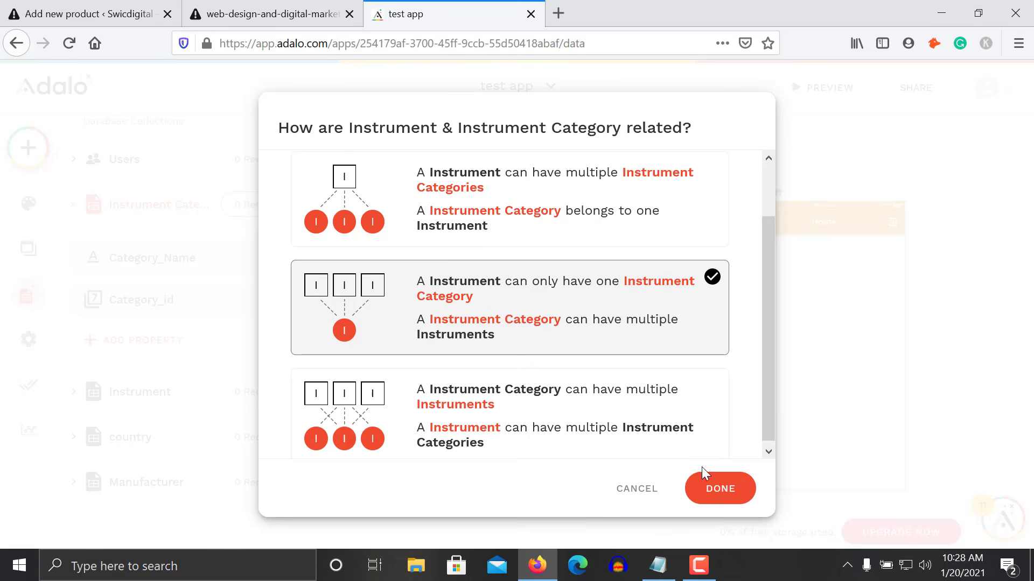
click(712, 488)
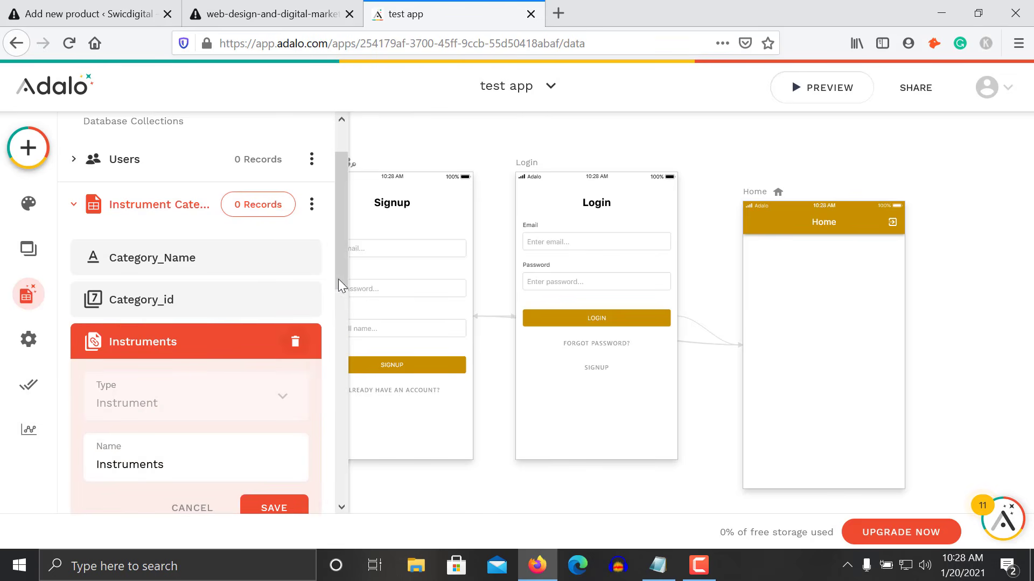
drag(340, 268, 347, 322)
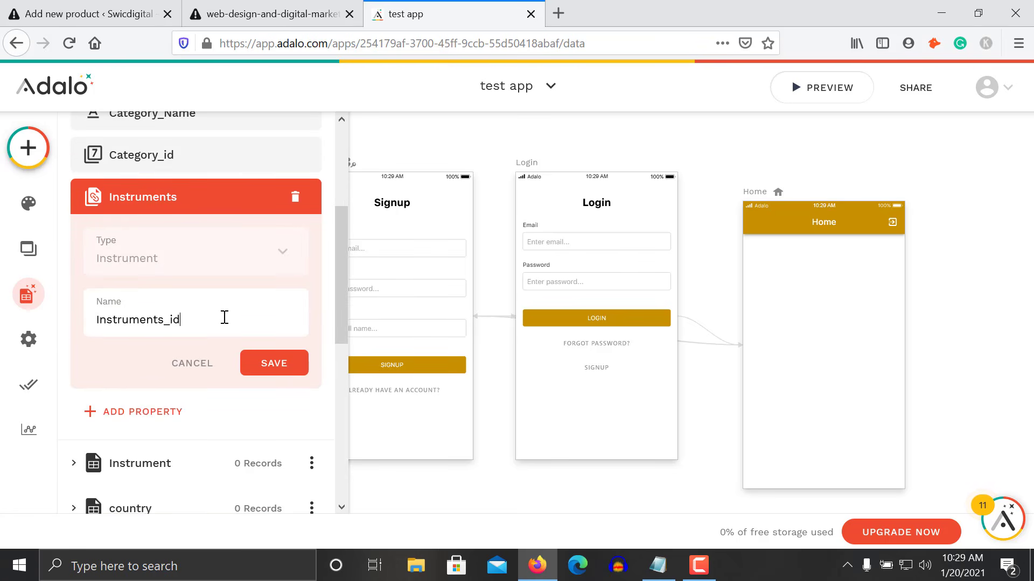
key(Return)
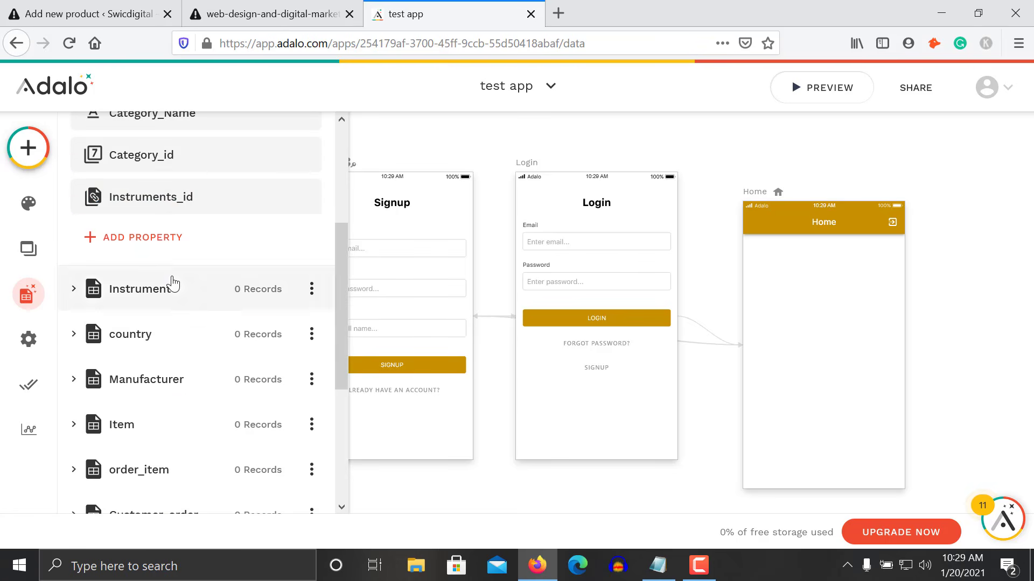
- Check the Instrument collection's properties for its link to Instrument Category, and collapse the collection
click(172, 284)
mouse_move(343, 344)
mouse_down()
mouse_move(339, 309)
mouse_move(339, 343)
mouse_up()
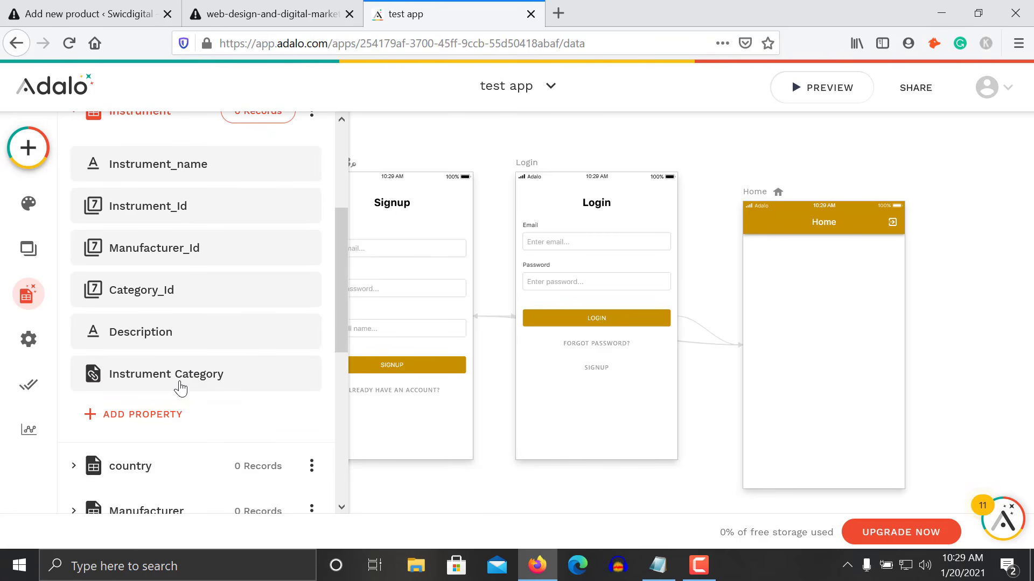
scroll(343, 318, up, 4)
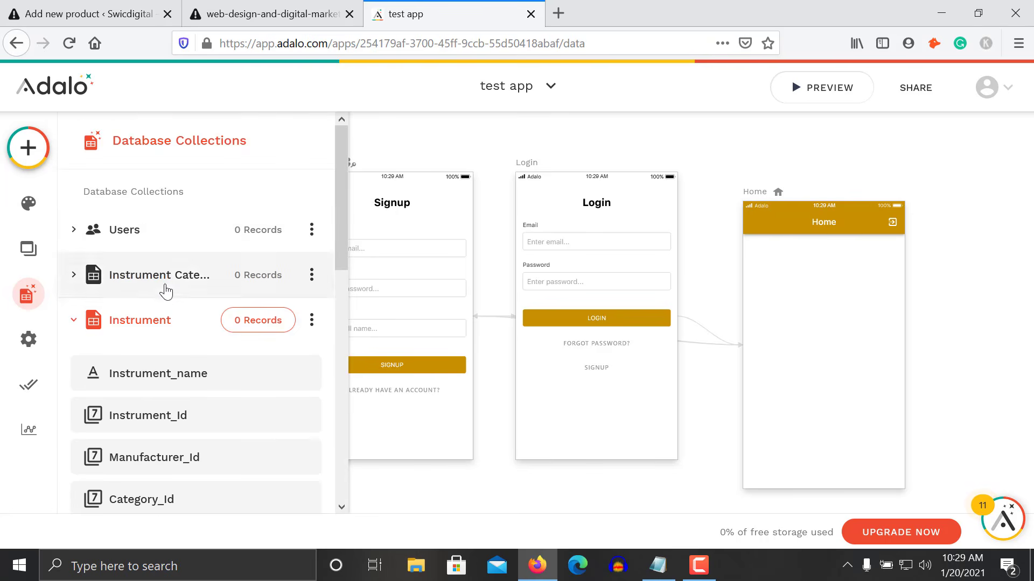
click(180, 323)
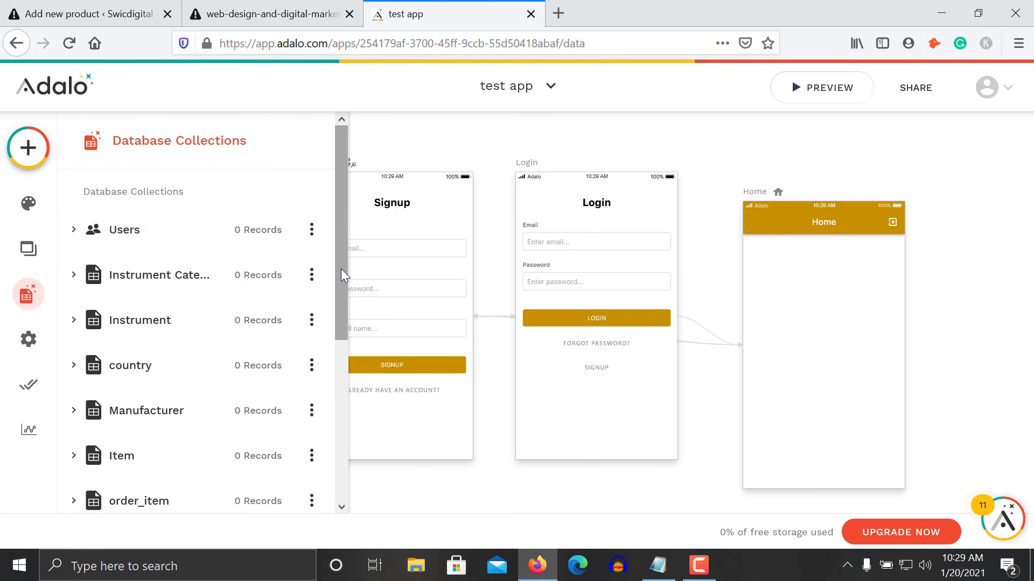
drag(341, 269, 338, 324)
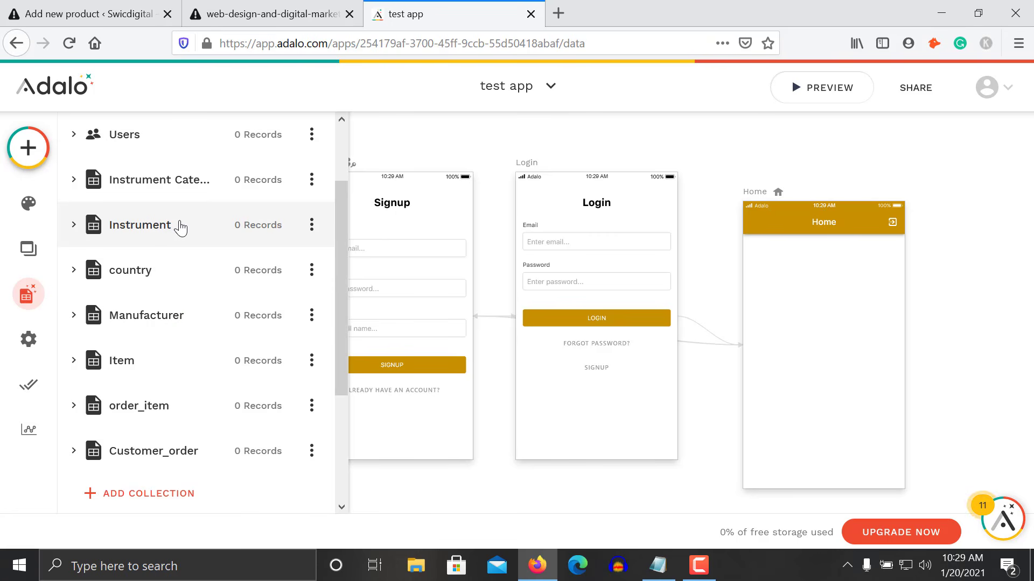
click(214, 320)
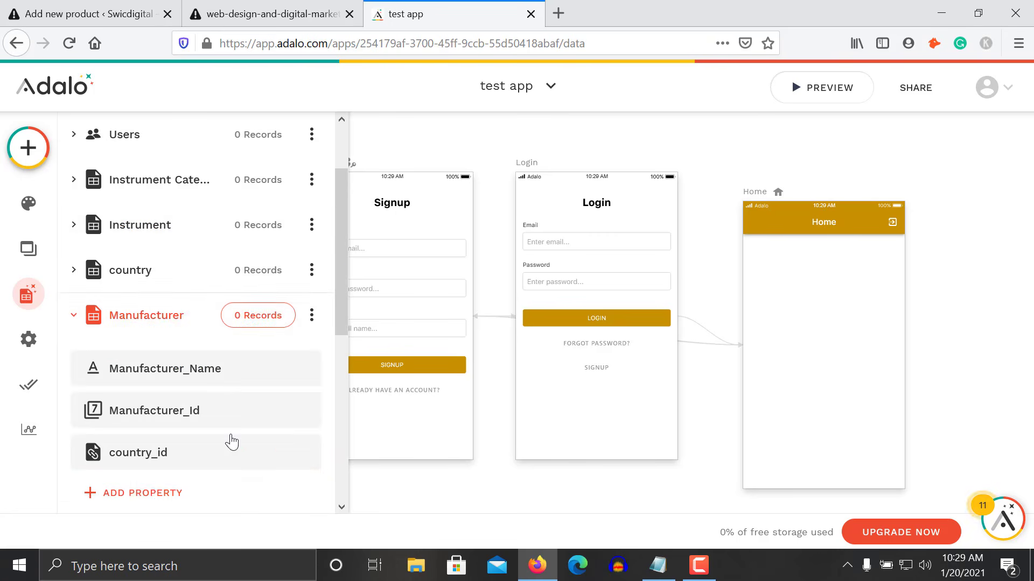
click(146, 494)
mouse_move(208, 470)
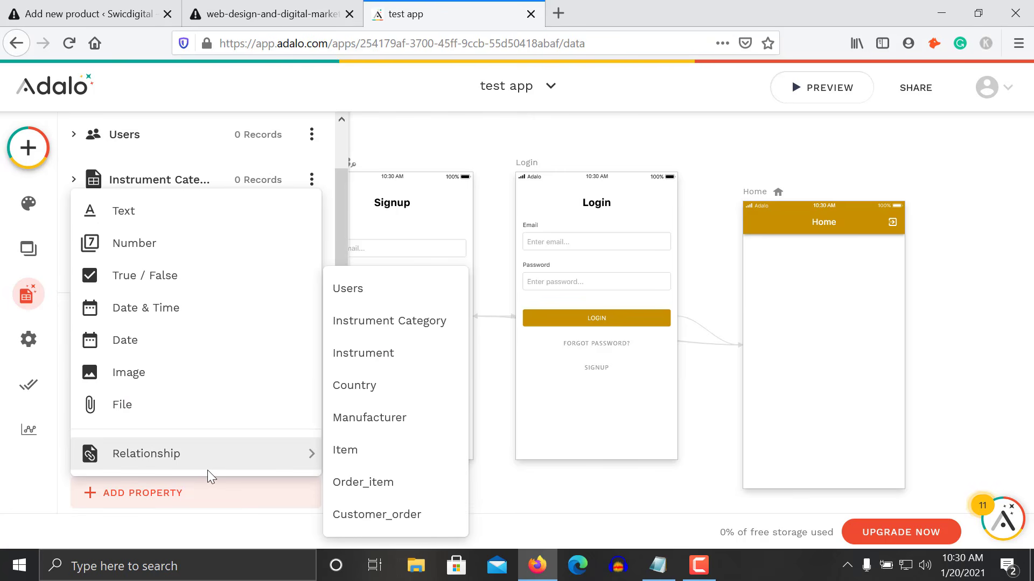
click(382, 357)
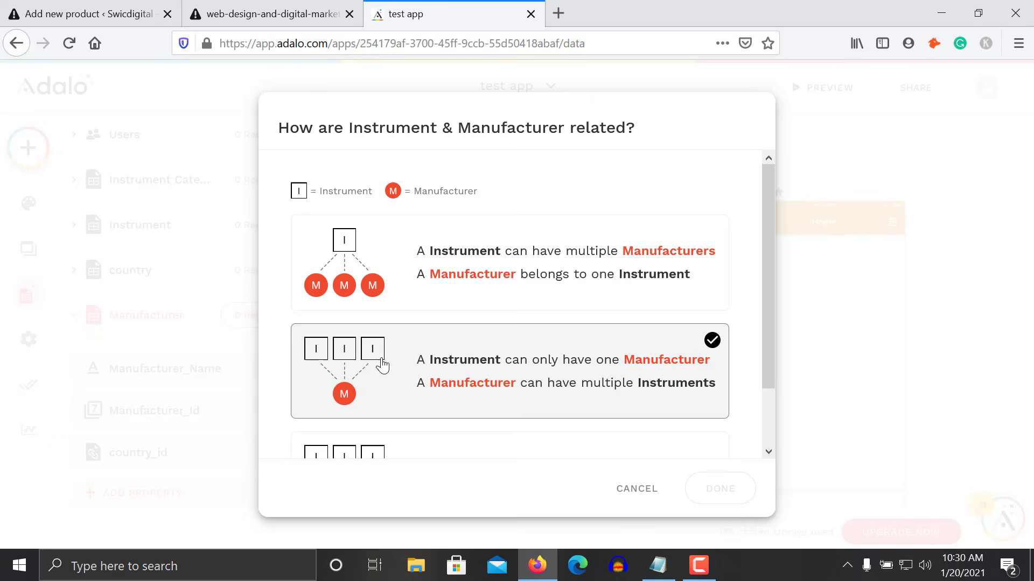
click(409, 245)
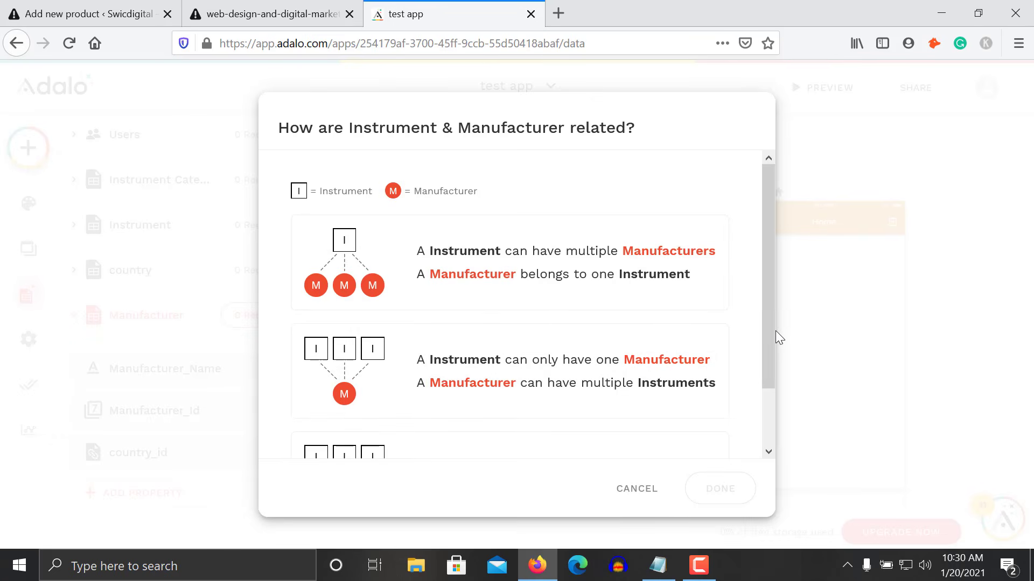
drag(770, 353, 767, 381)
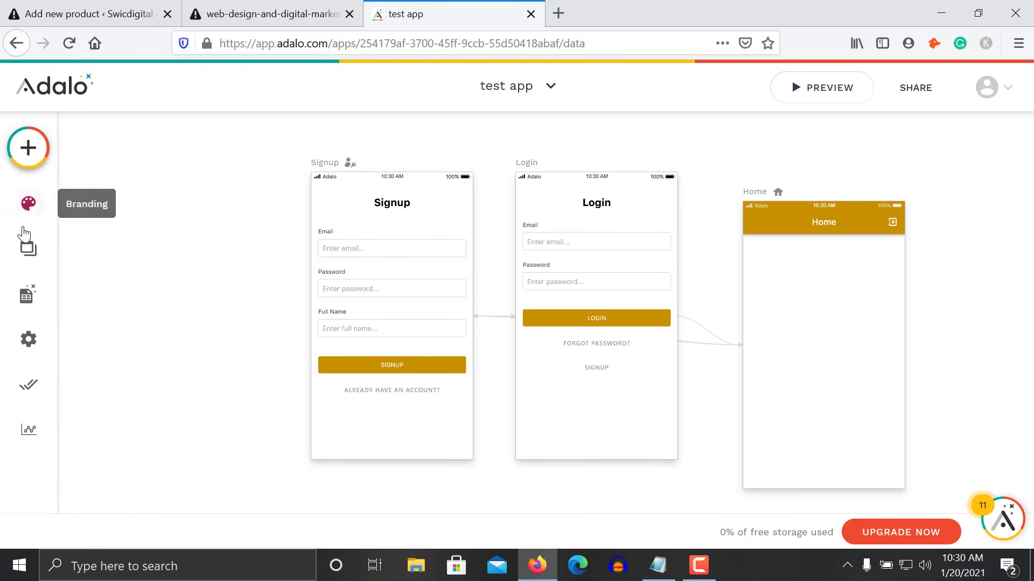
- Start adding a Relationship property to the Manufacturer collection that links it to Instrument
click(24, 302)
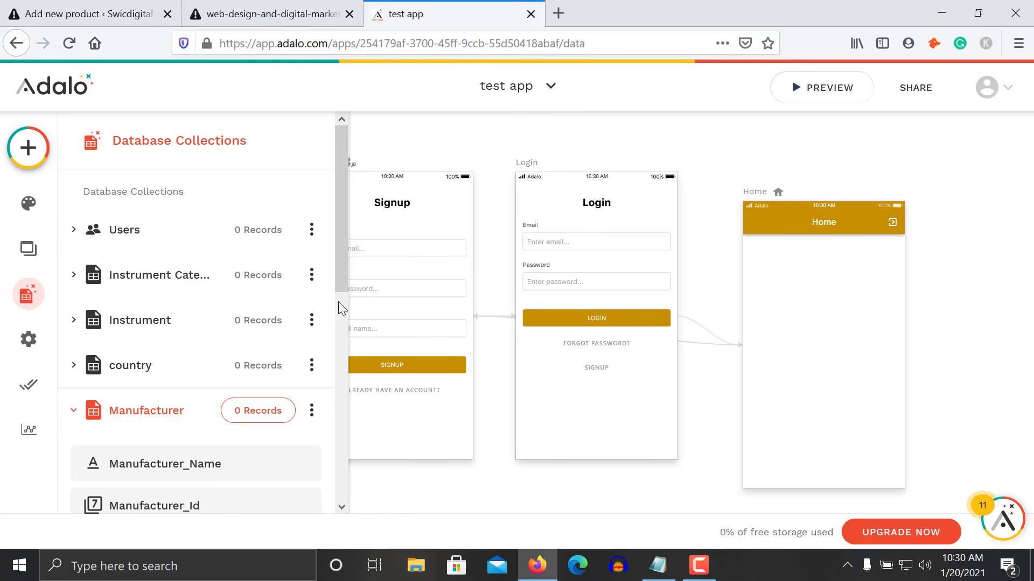
drag(338, 302, 336, 358)
click(193, 439)
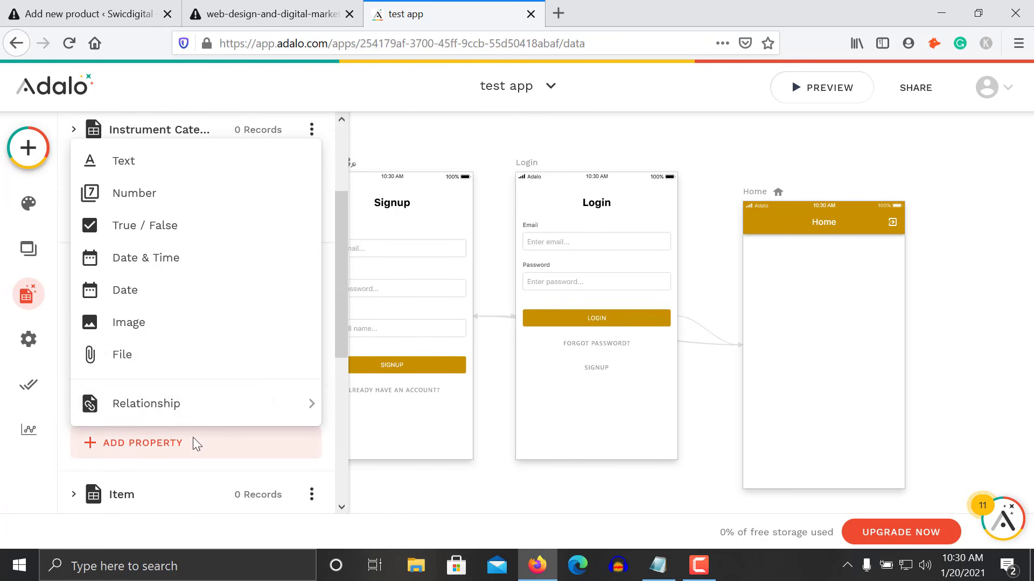
mouse_move(264, 409)
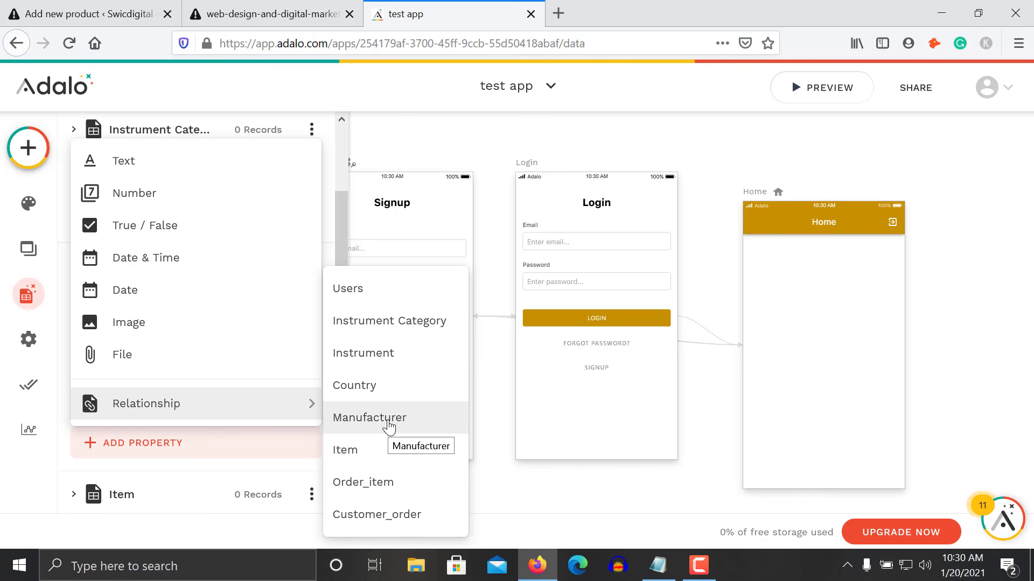
click(374, 352)
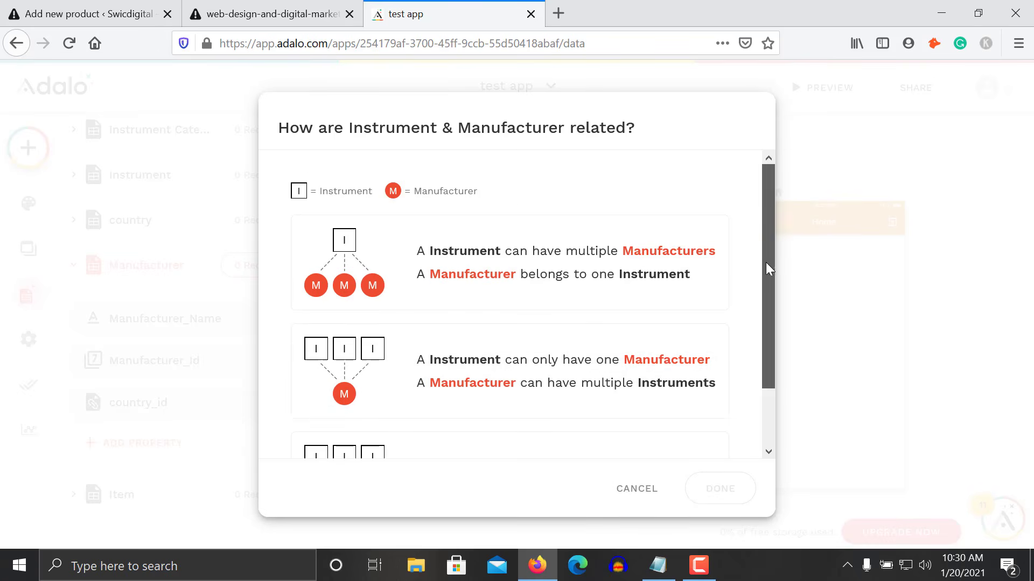
- Allow each Instrument multiple Manufacturers and each Manufacturer only one Instrument, and save the relationship property as Instrument_id
scroll(768, 270, down, 2)
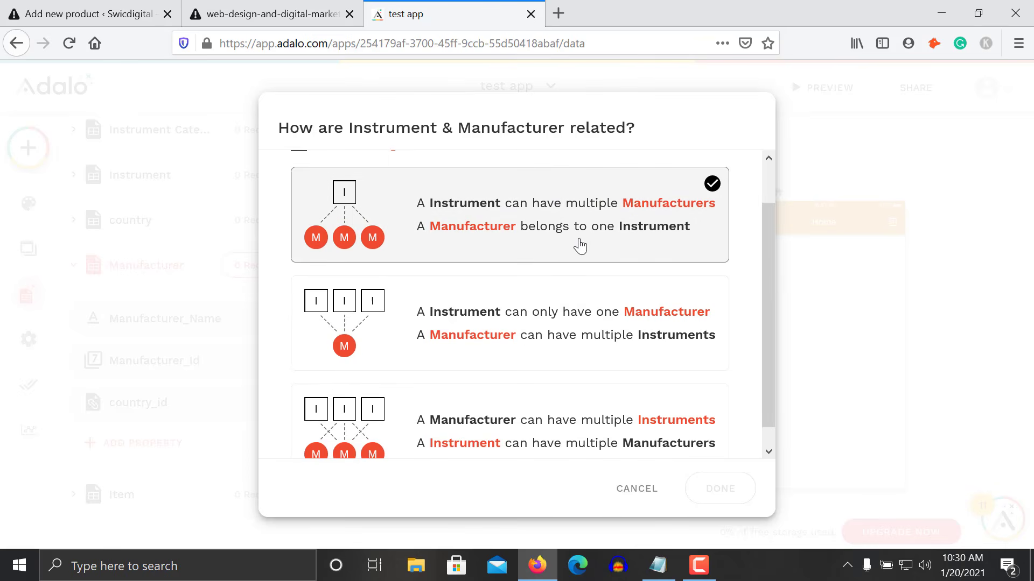
scroll(554, 260, down, 1)
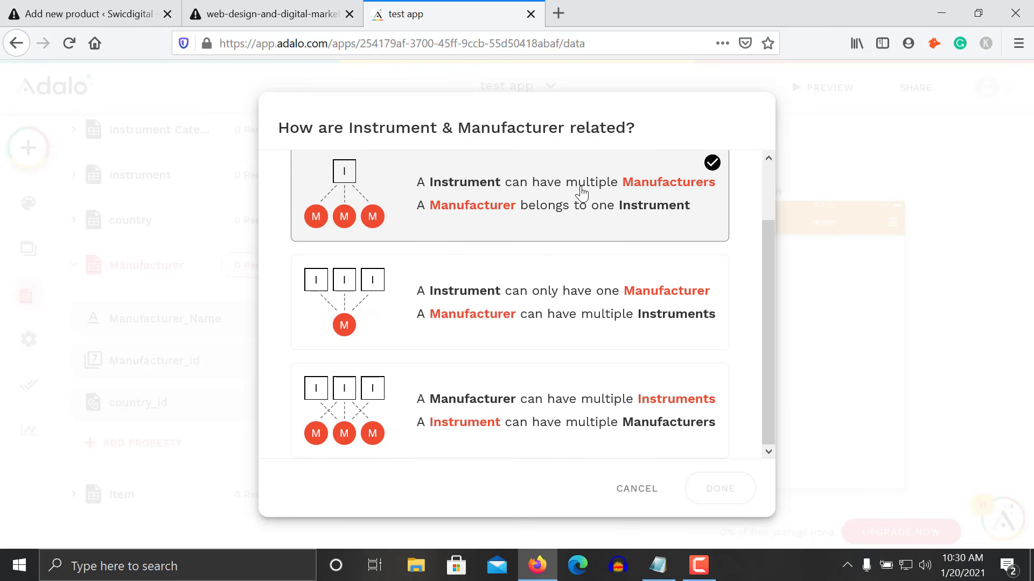
click(558, 193)
click(720, 489)
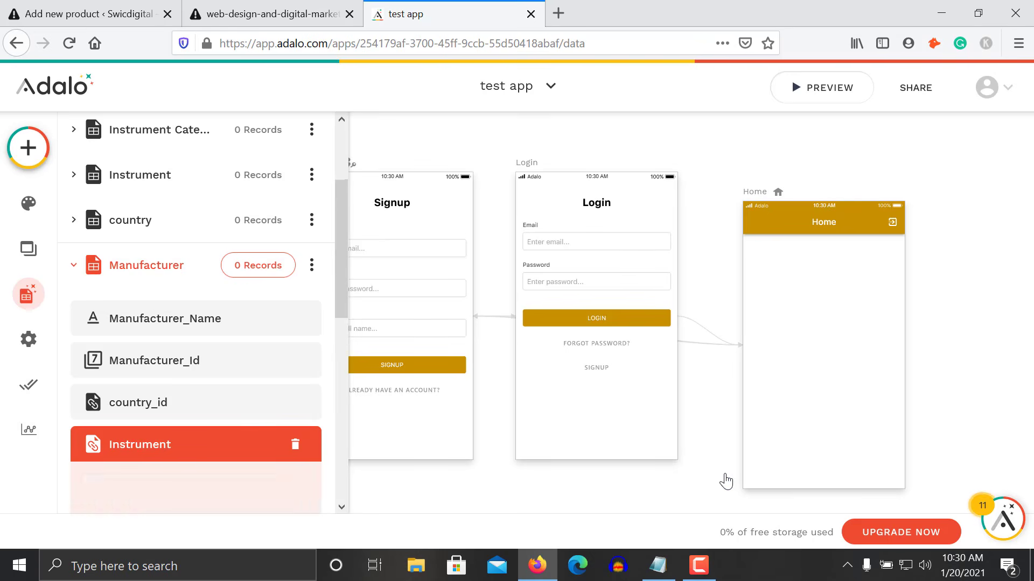
drag(341, 273, 326, 329)
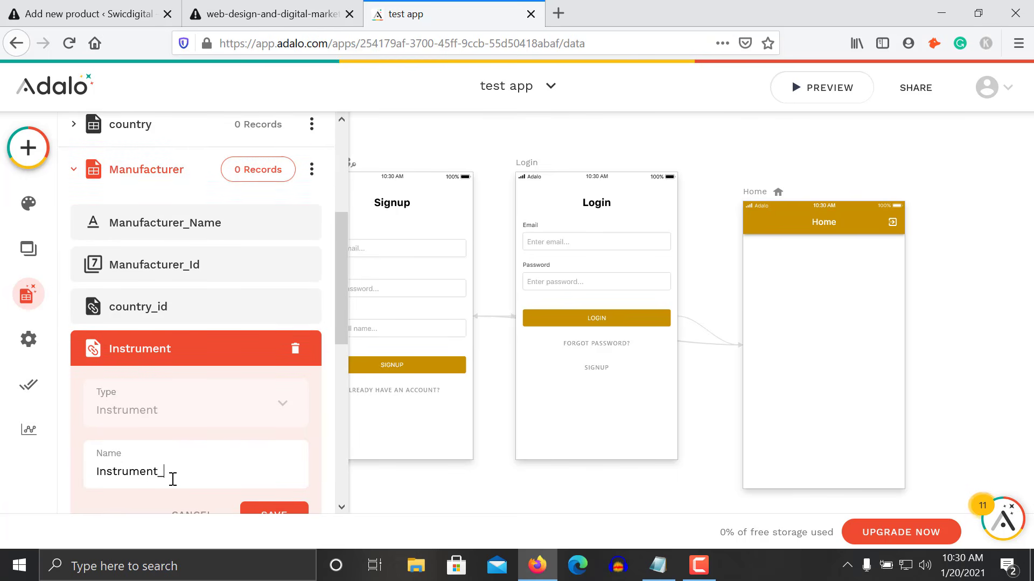
key(Return)
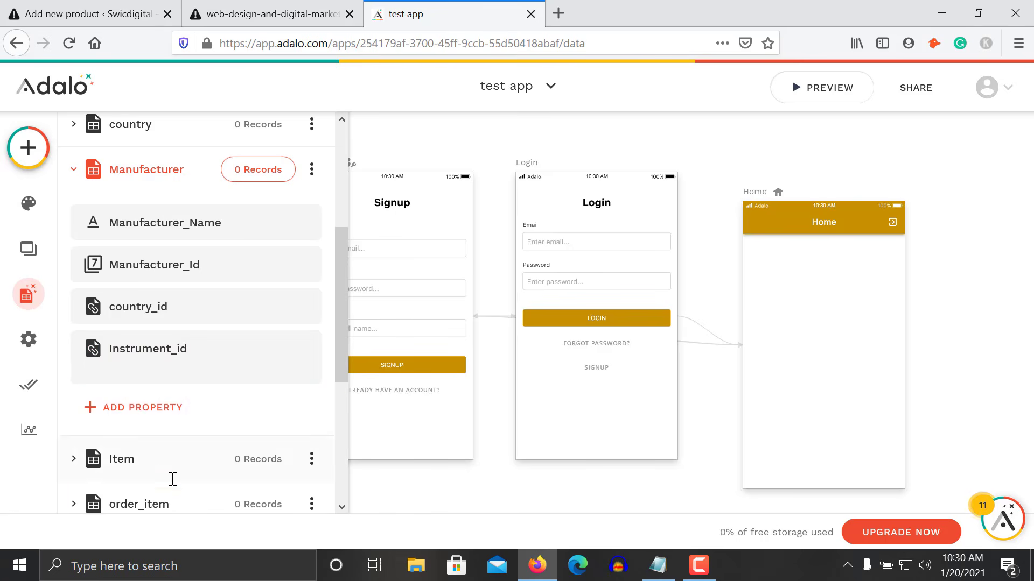
- Collapse the Manufacturer collection and look over the list of database collections
drag(341, 370, 330, 411)
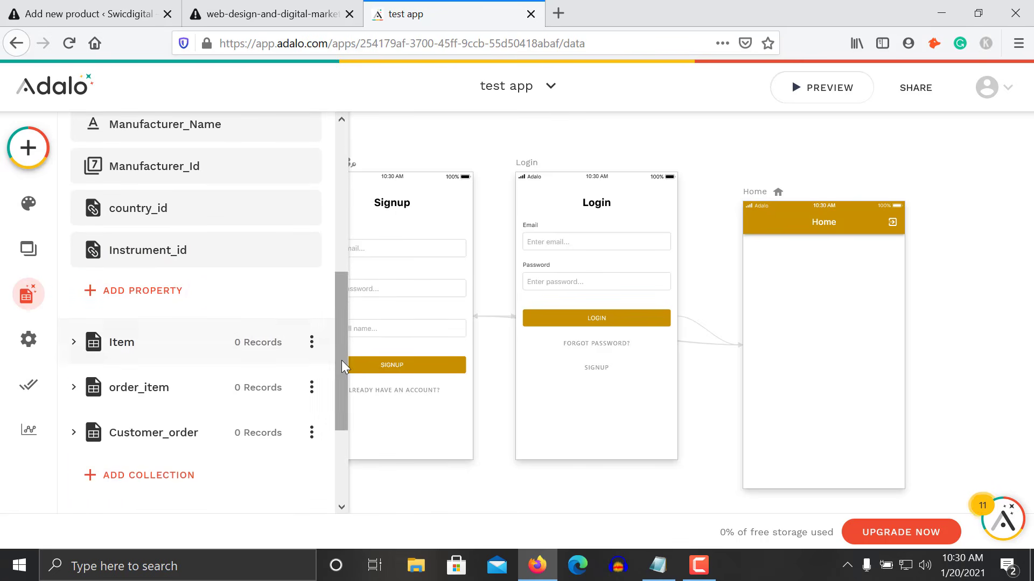
drag(341, 360, 348, 286)
click(168, 246)
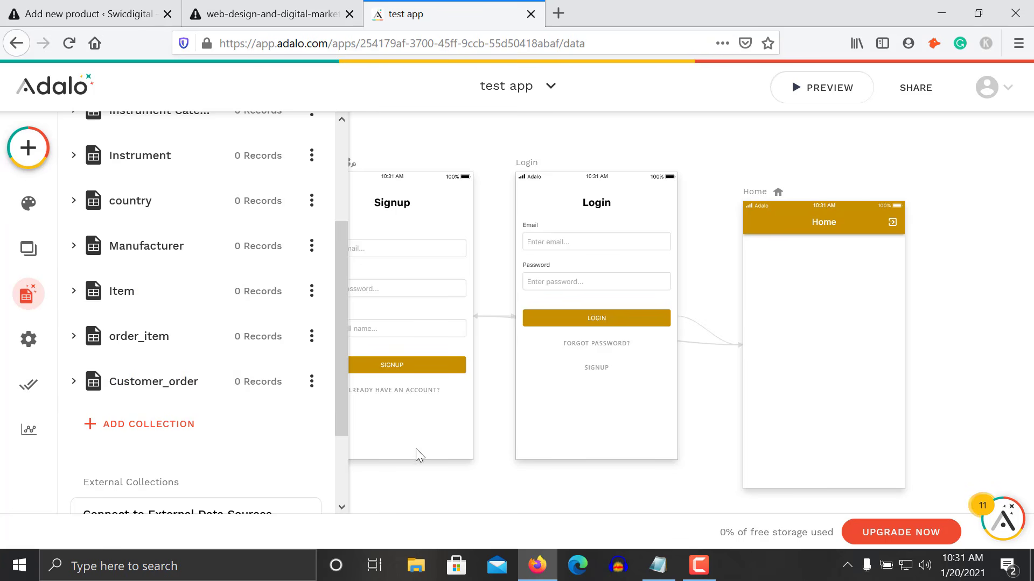
drag(342, 421, 343, 331)
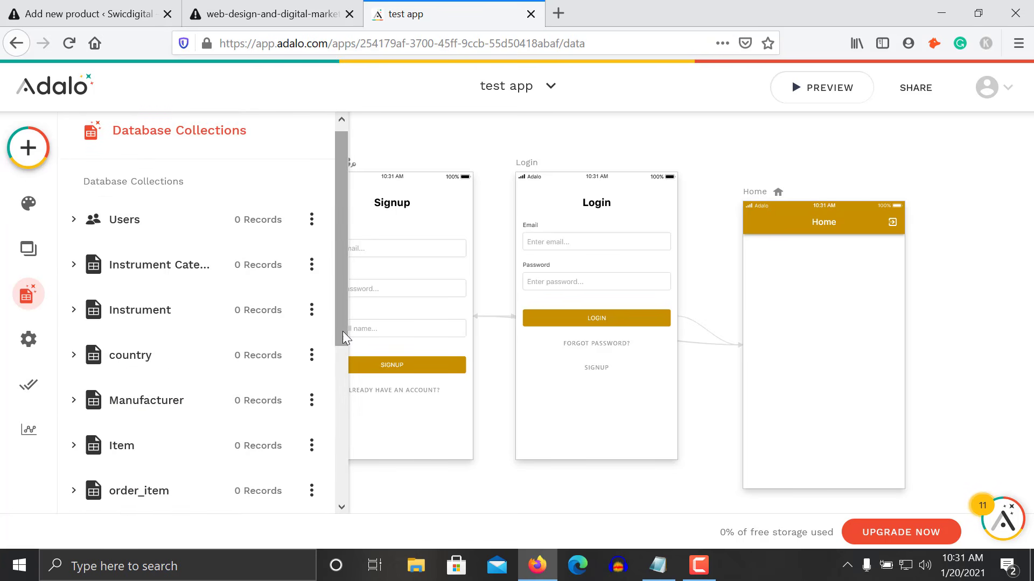